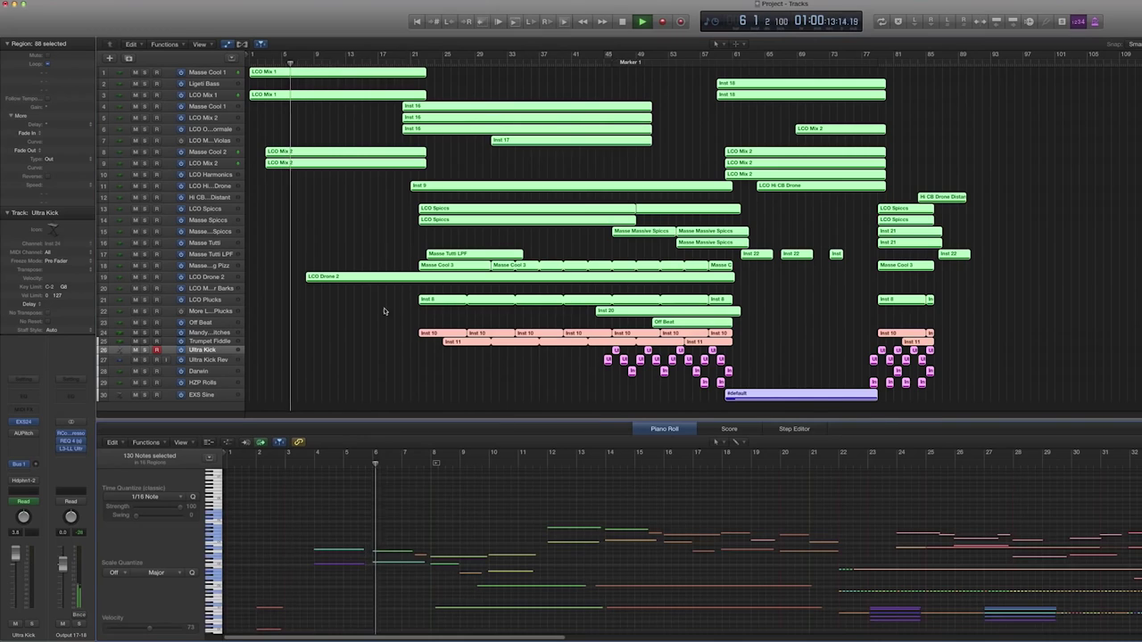
Show the Modulation controller curves below the piano roll, enlarge the editor, and fit most of the arrangement's bars in it.
left_click(180, 443)
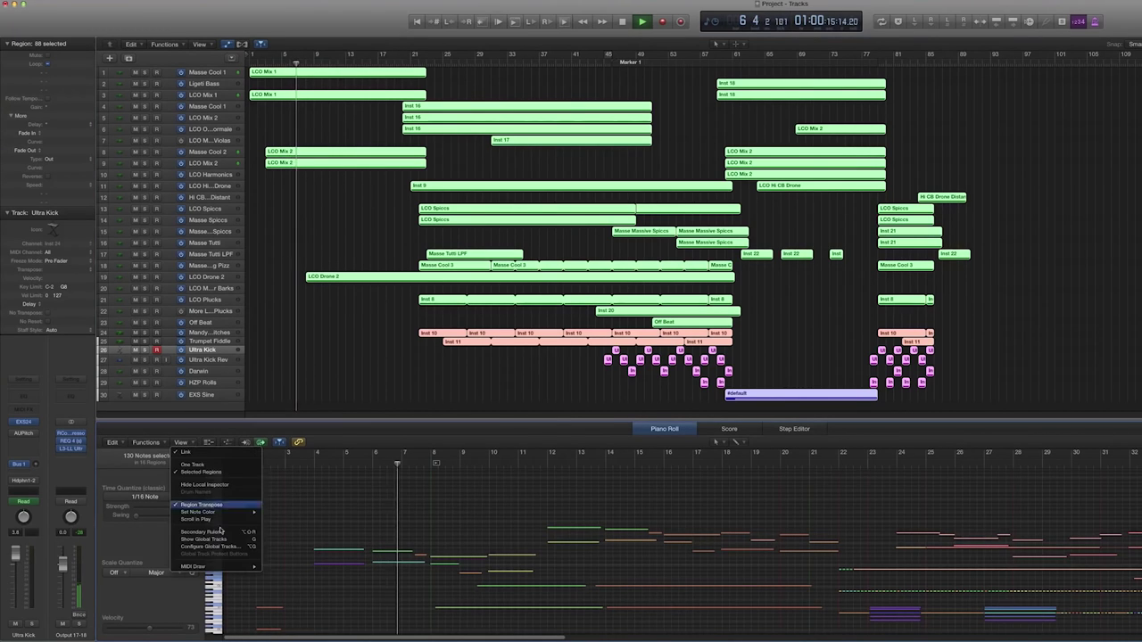
mouse_move(230, 568)
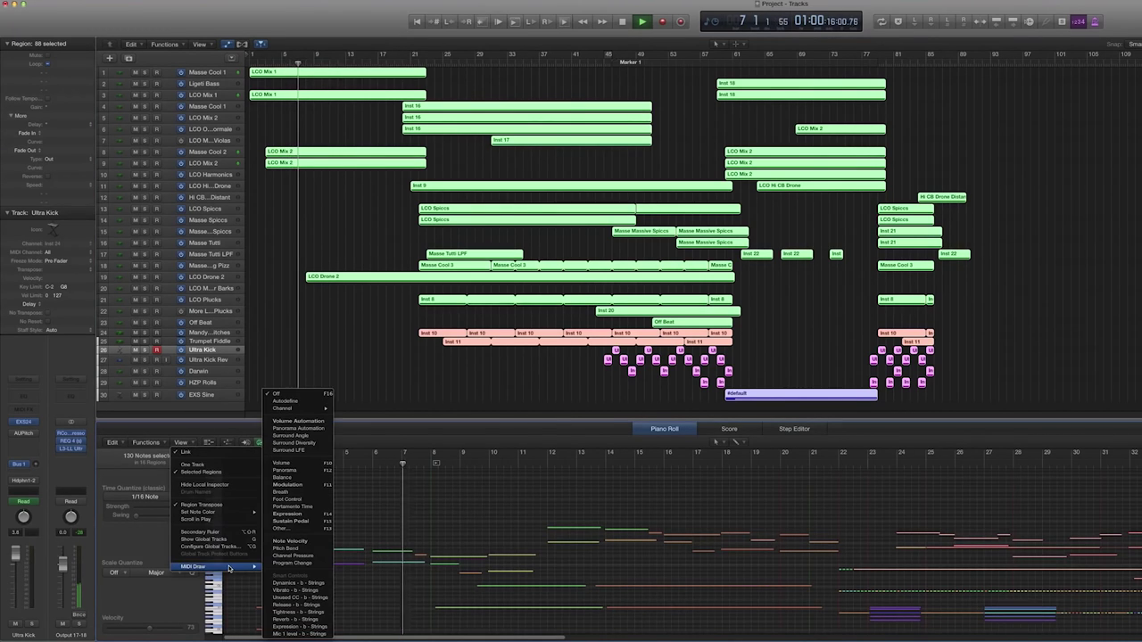
left_click(287, 484)
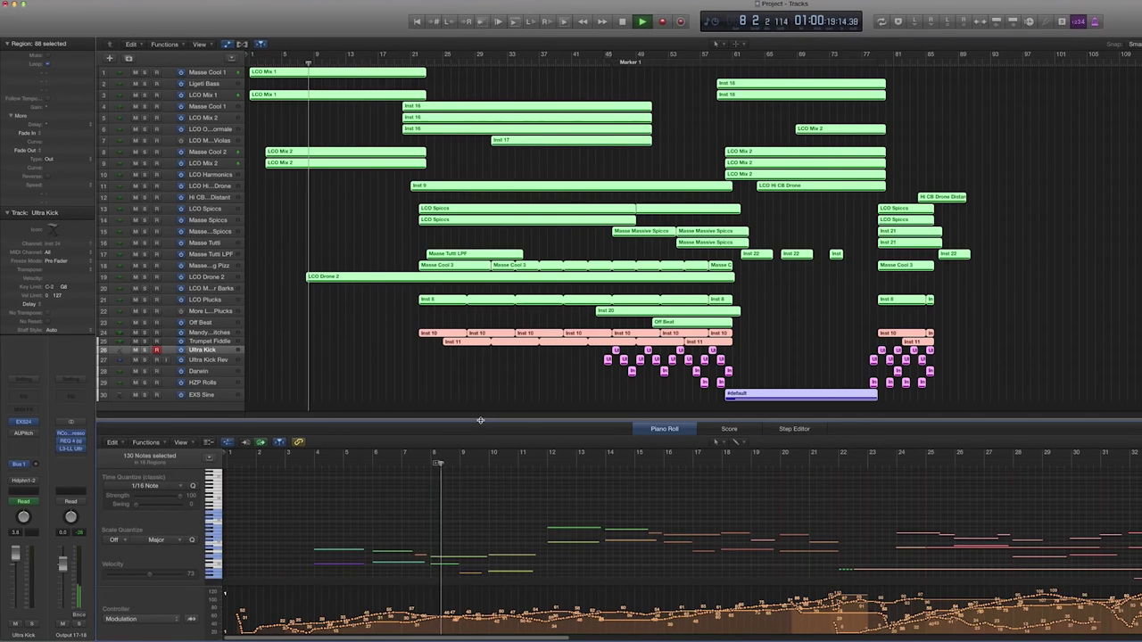
left_click_drag(476, 399, 476, 296)
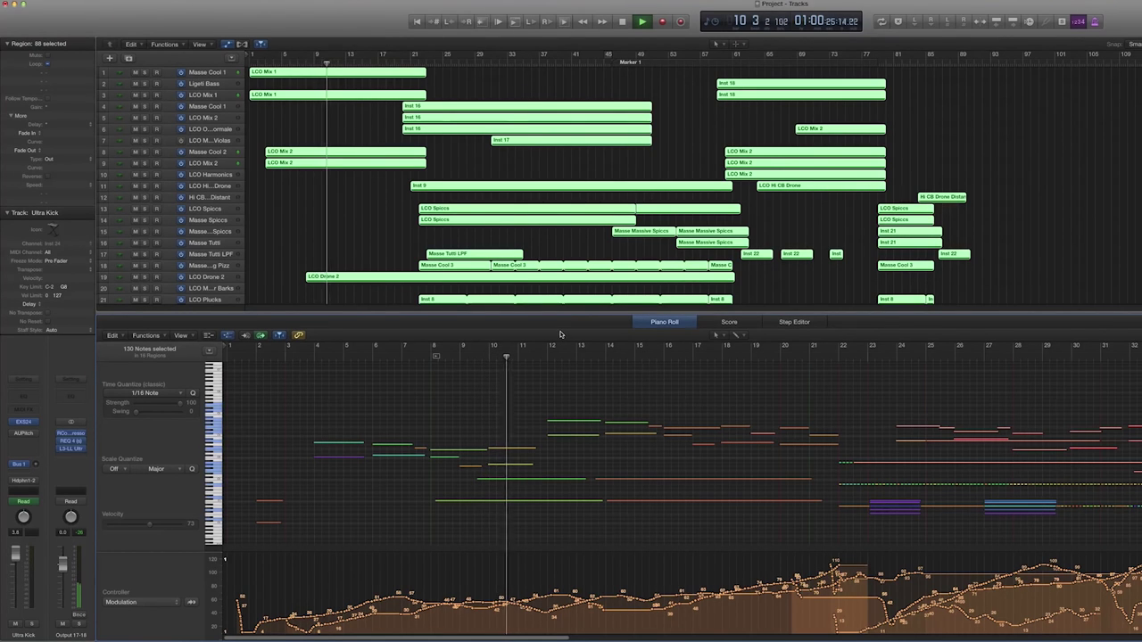
key("super+Left")
key("super+Left")
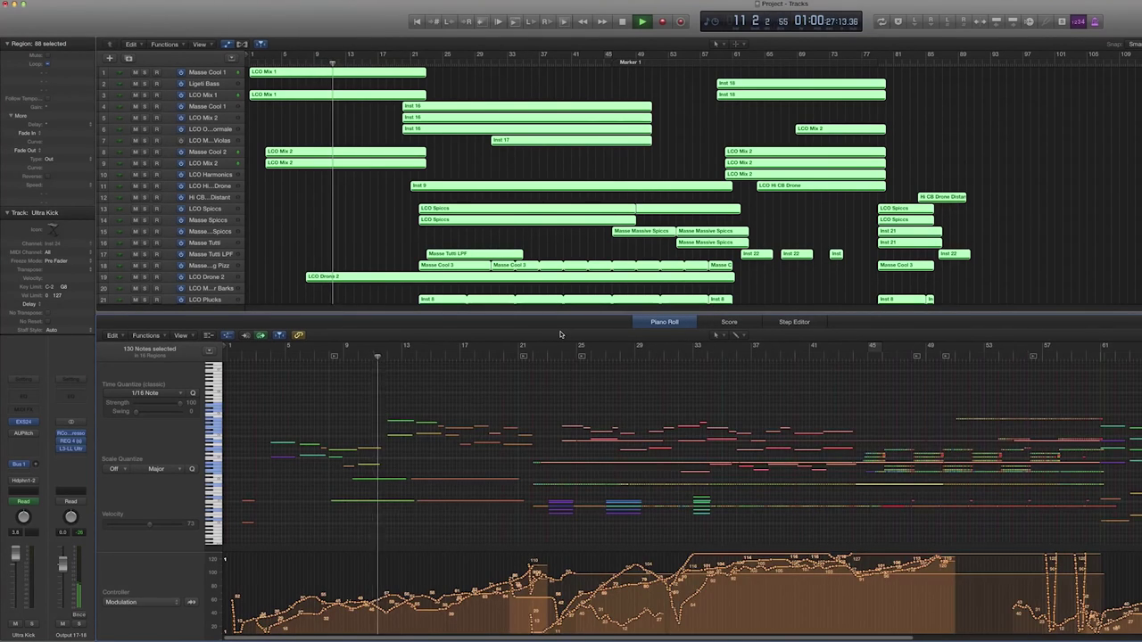
key("super+Left")
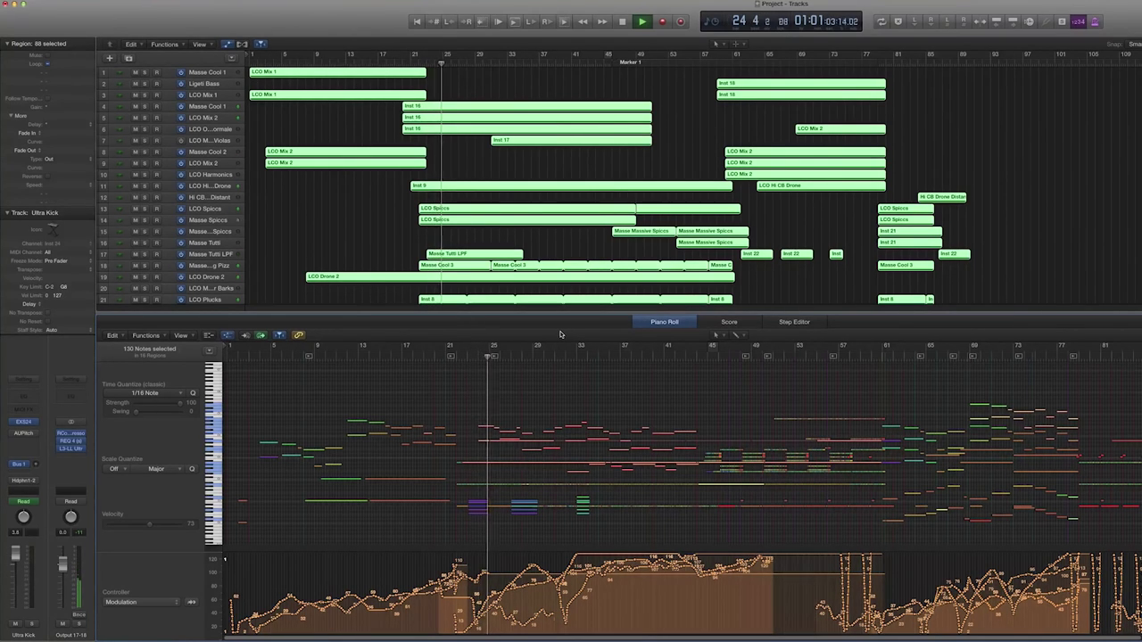
Open the mixer and examine the volume automation across the string, plucks and percussion tracks, ending in the compact track overview.
key("x")
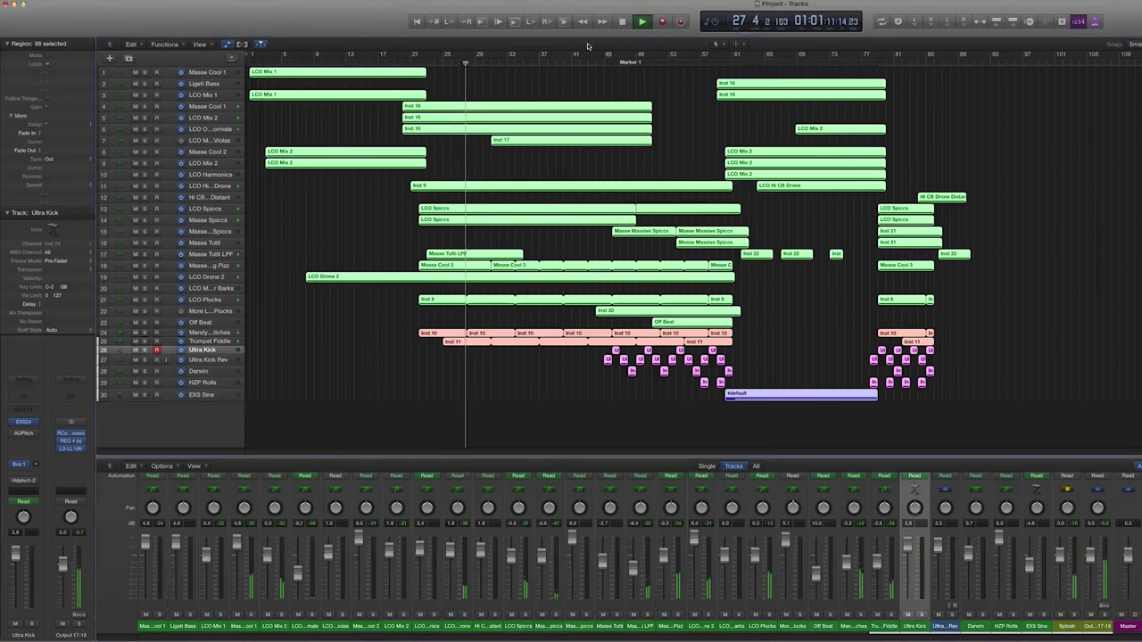
key("super+Down")
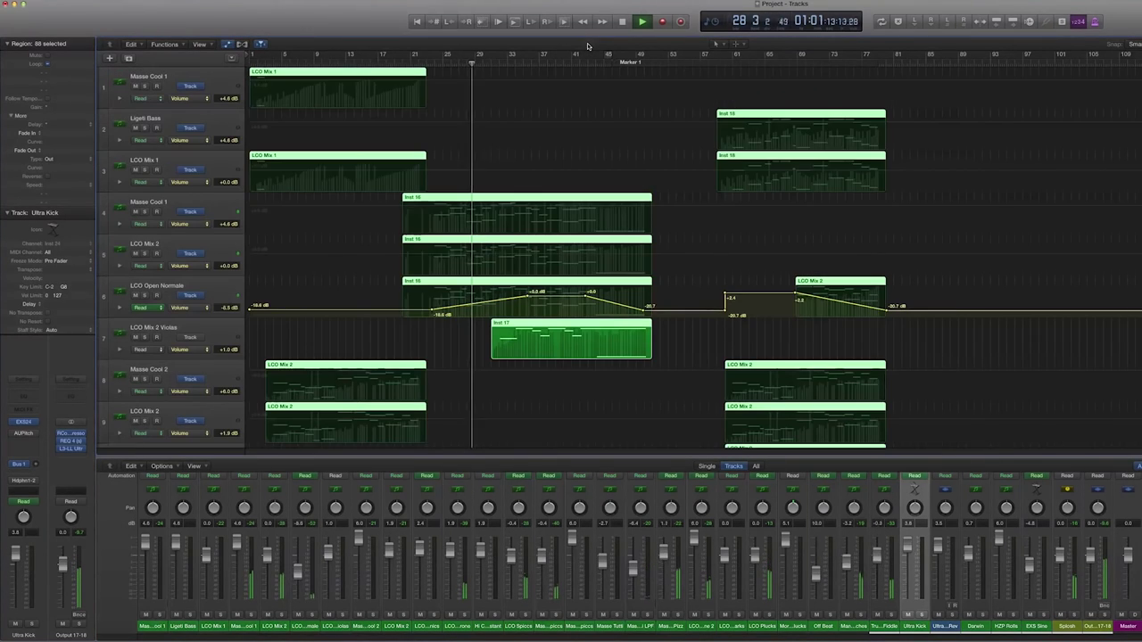
scroll(579, 251, "down", 10)
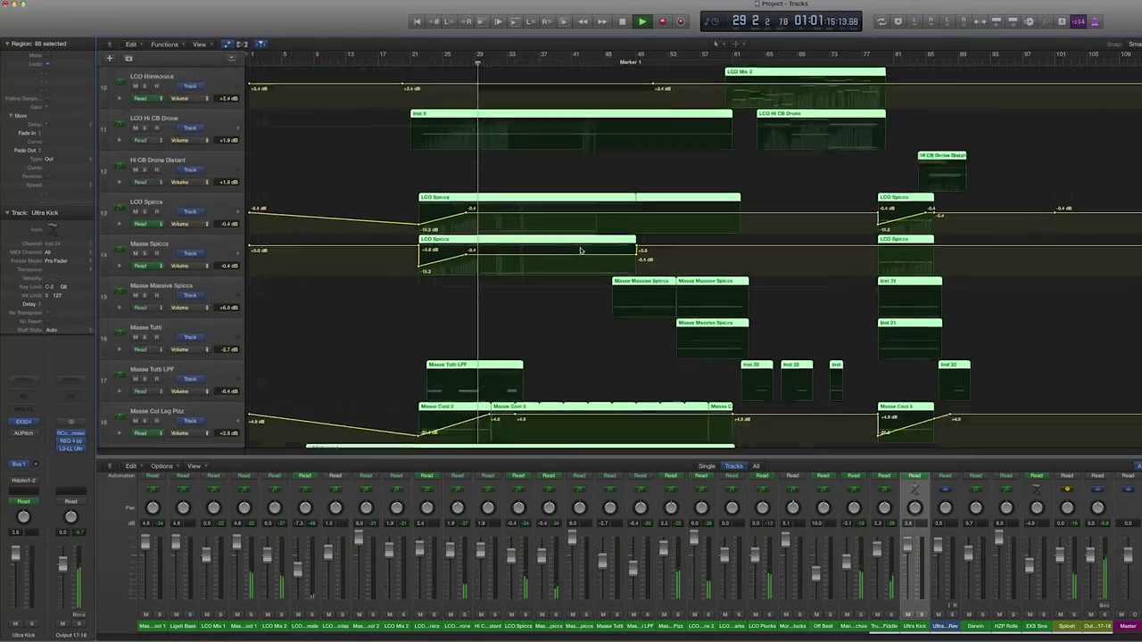
scroll(579, 250, "down", 10)
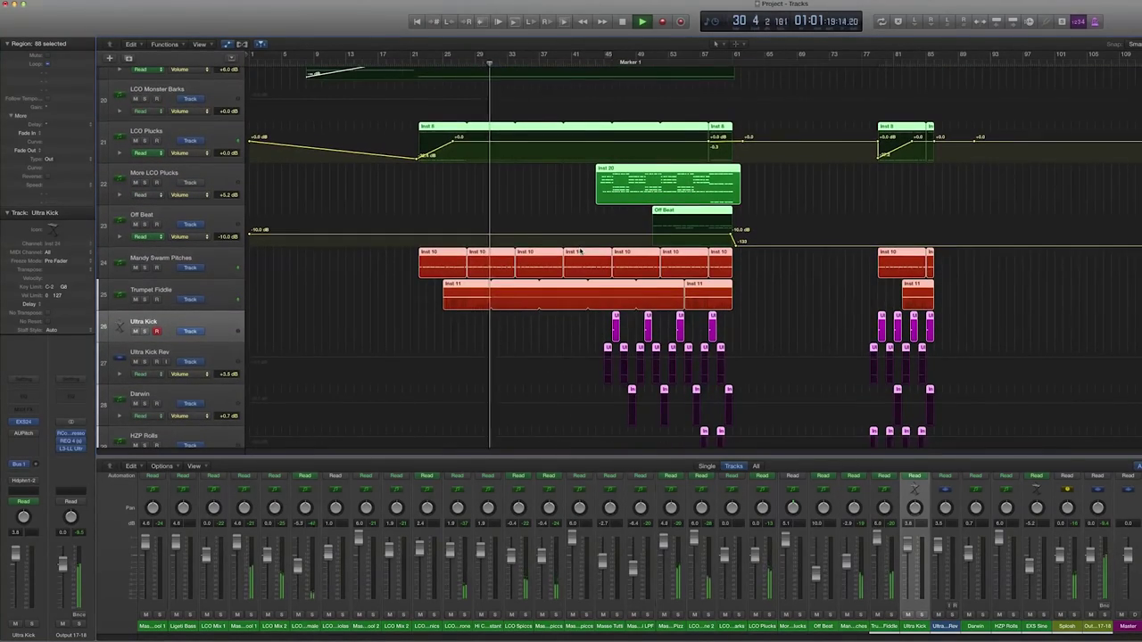
key("z")
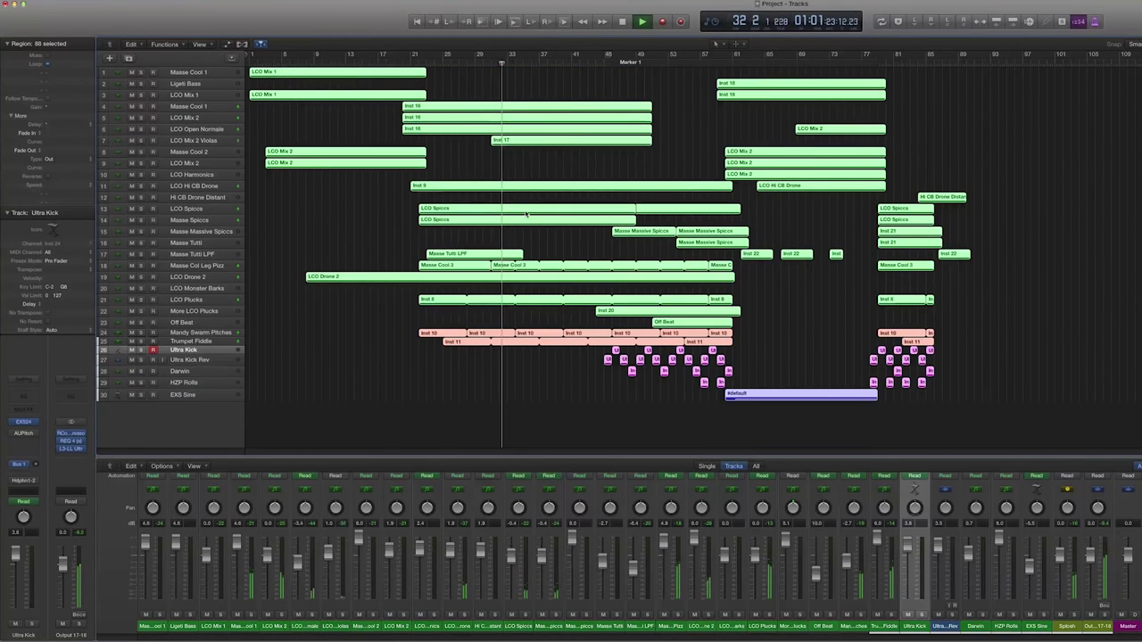
Reopen the piano roll and examine the notes and modulation curves during playback, focusing on bars 41 to 82.
key("p")
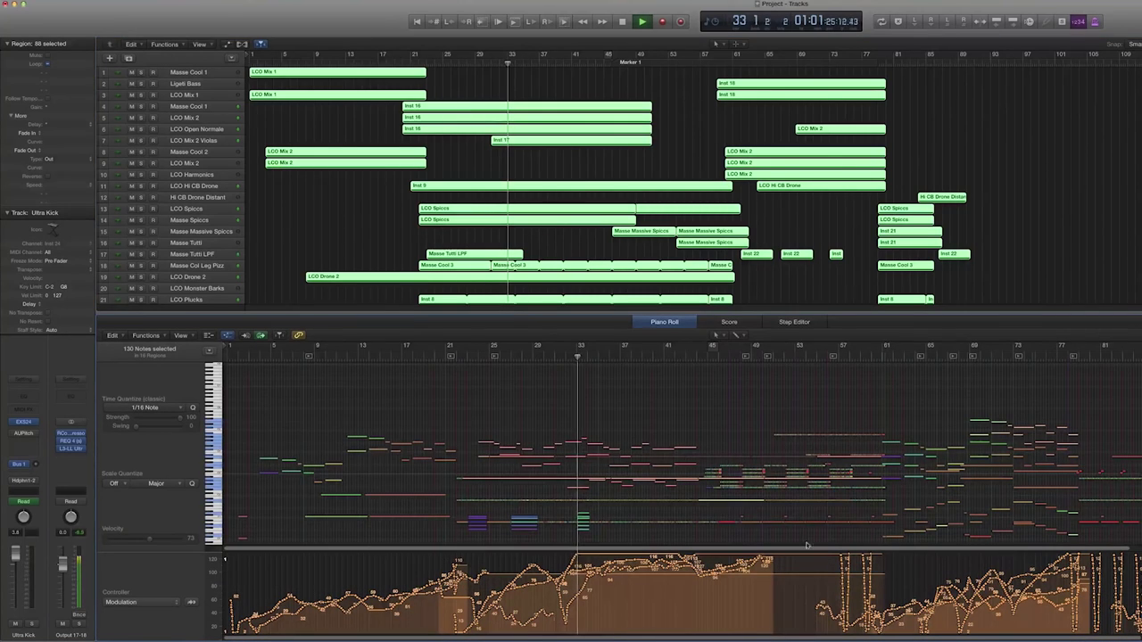
scroll(799, 490, "down", 3)
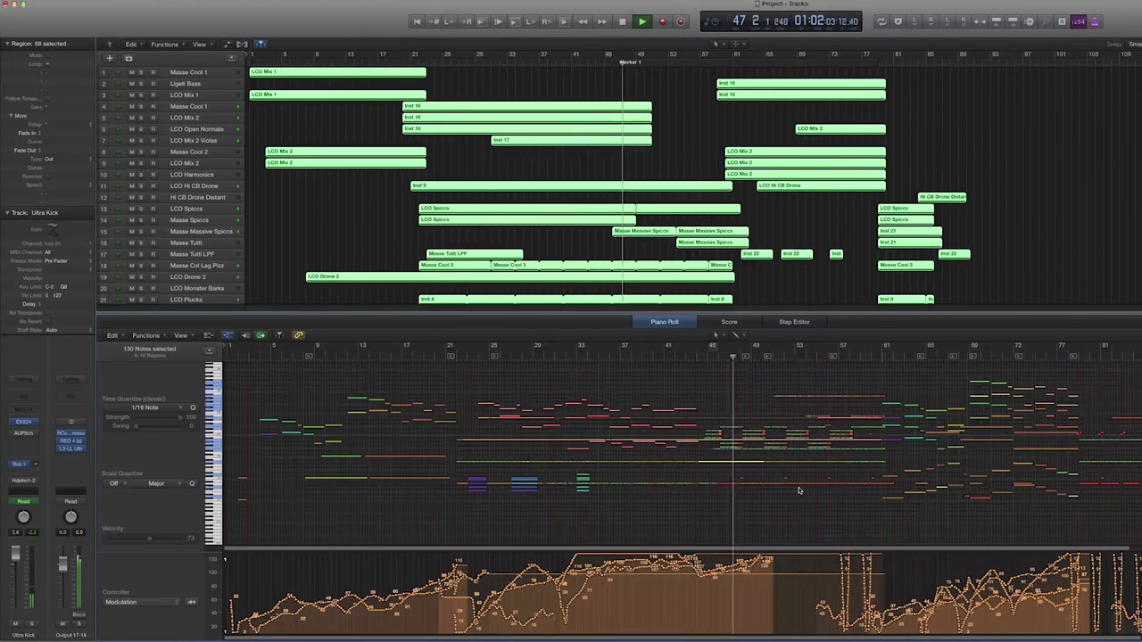
scroll(724, 284, "down", 5)
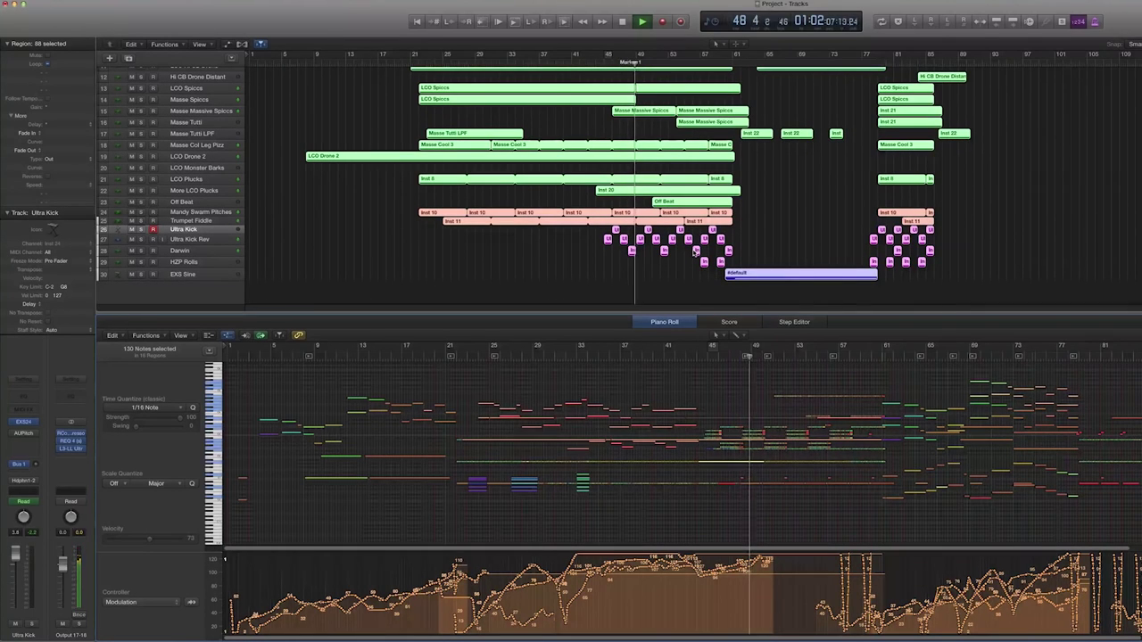
scroll(694, 250, "up", 1)
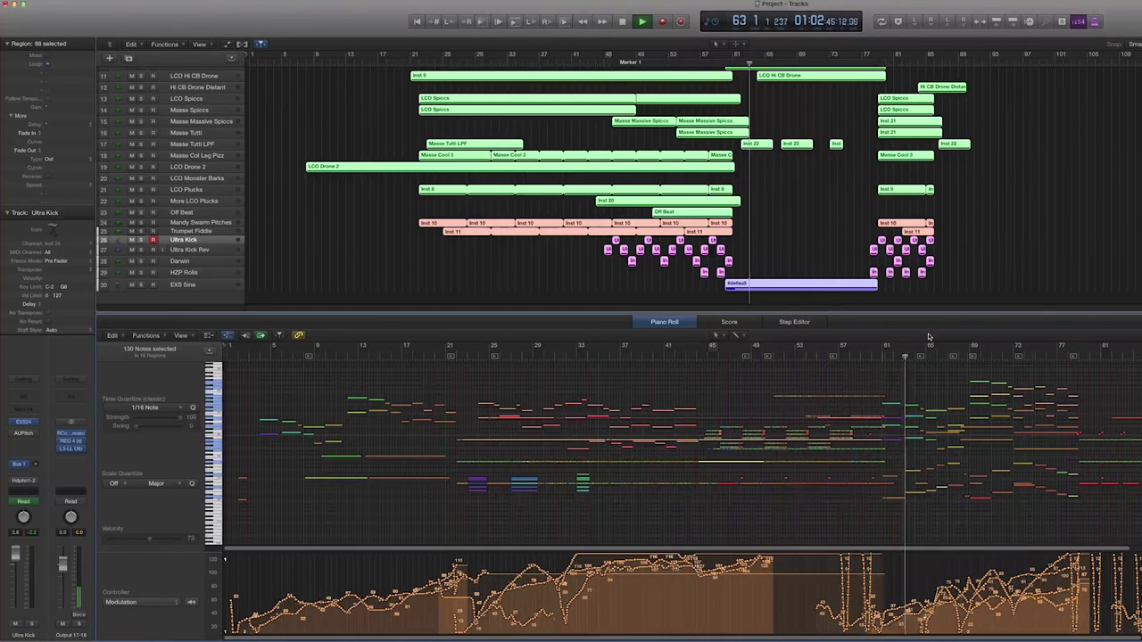
key("super+Right")
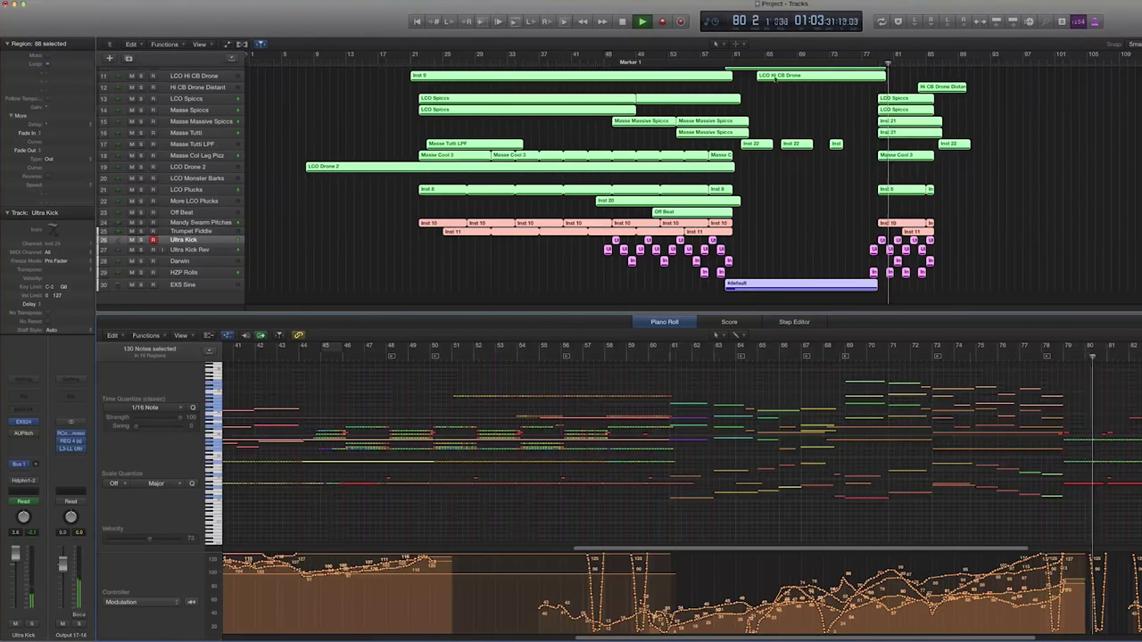
Display track automation and review the volume curves around the LCO Spiccs and Masse Spiccs tracks.
key("a")
scroll(919, 165, "down", 3)
scroll(919, 165, "up", 1)
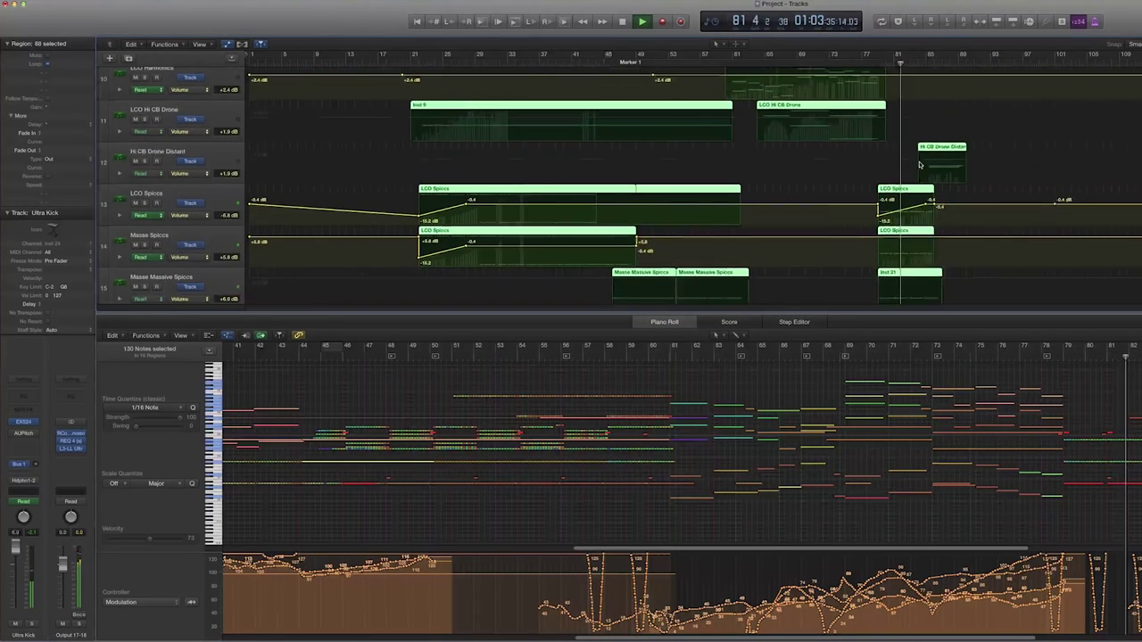
scroll(918, 165, "up", 3)
scroll(918, 164, "down", 5)
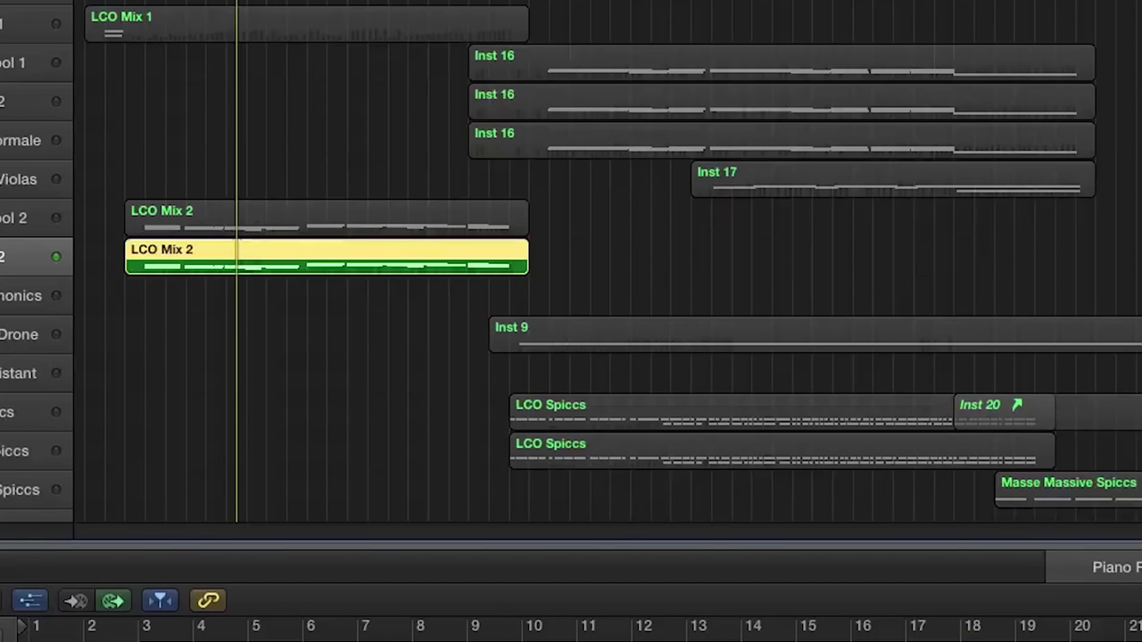
Audition the LCO Mix 2 region from about bar 4 to hear its notes with the modulation curve.
key("v")
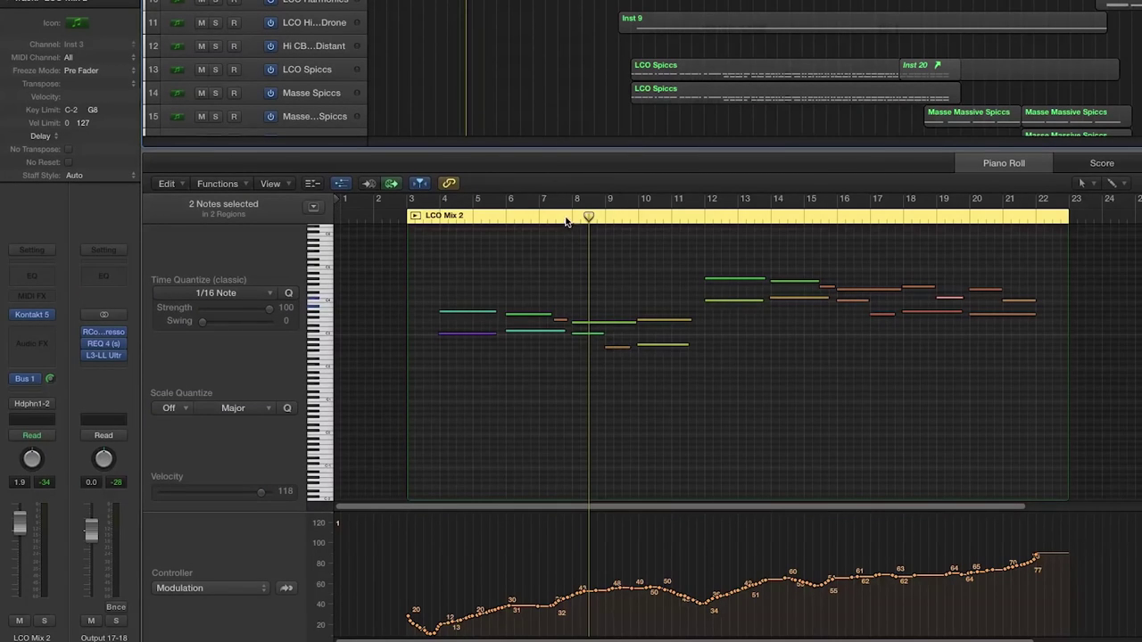
left_click(431, 221)
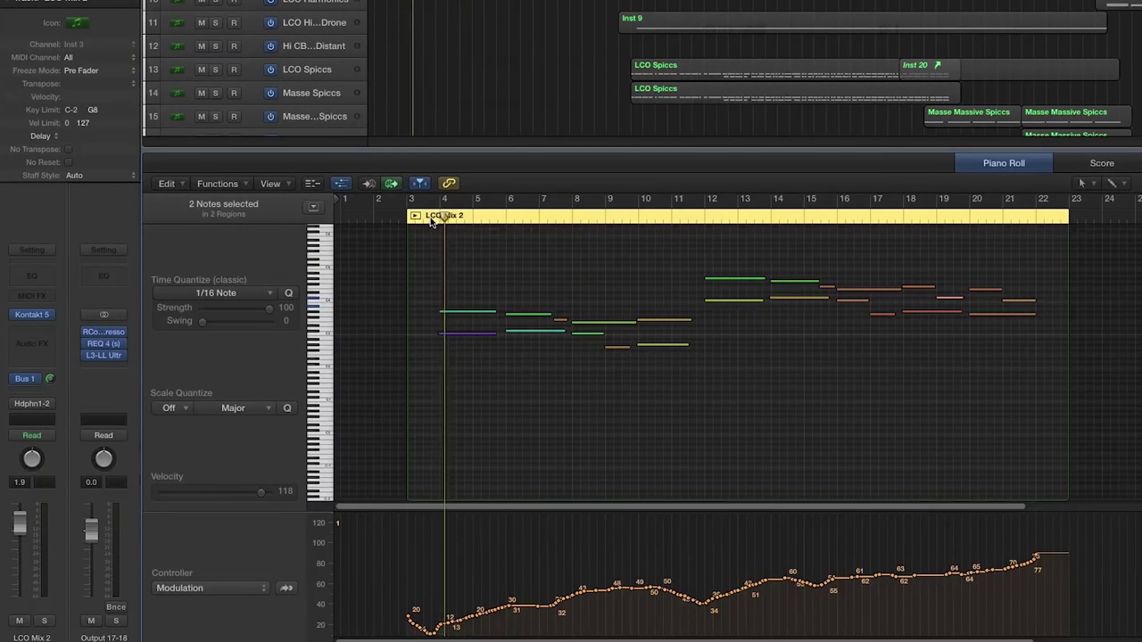
key("space")
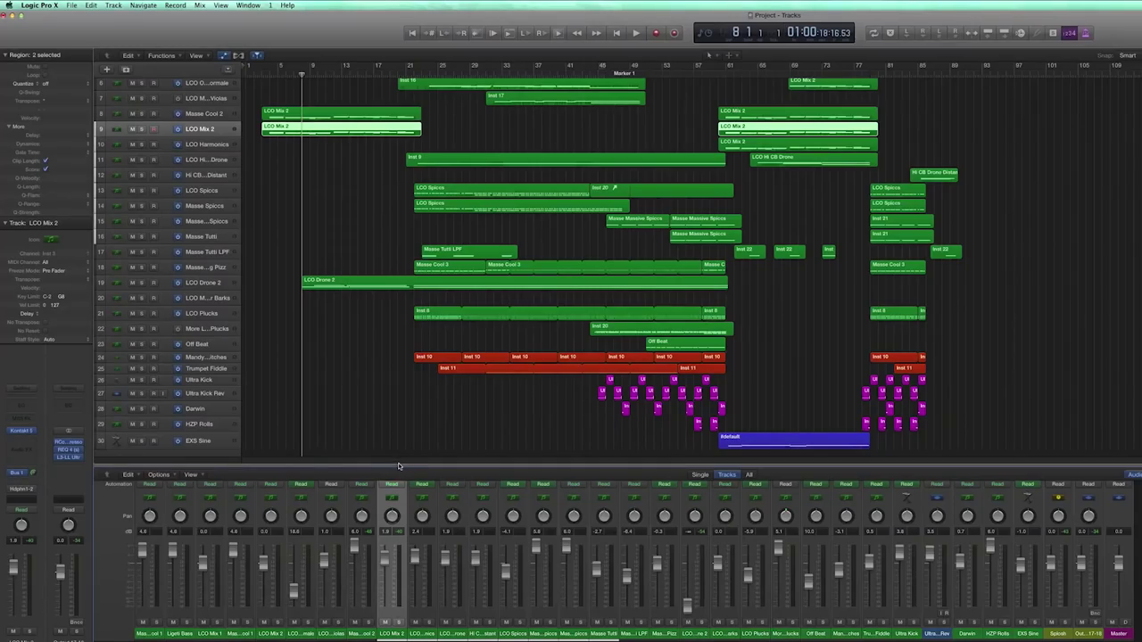
Enlarge the mixer and inspect the Splosh channel's Random Hall reverb and the Bus 1 sends of Masse Cool 2 and LCO Mix 2.
left_click_drag(398, 465, 399, 362)
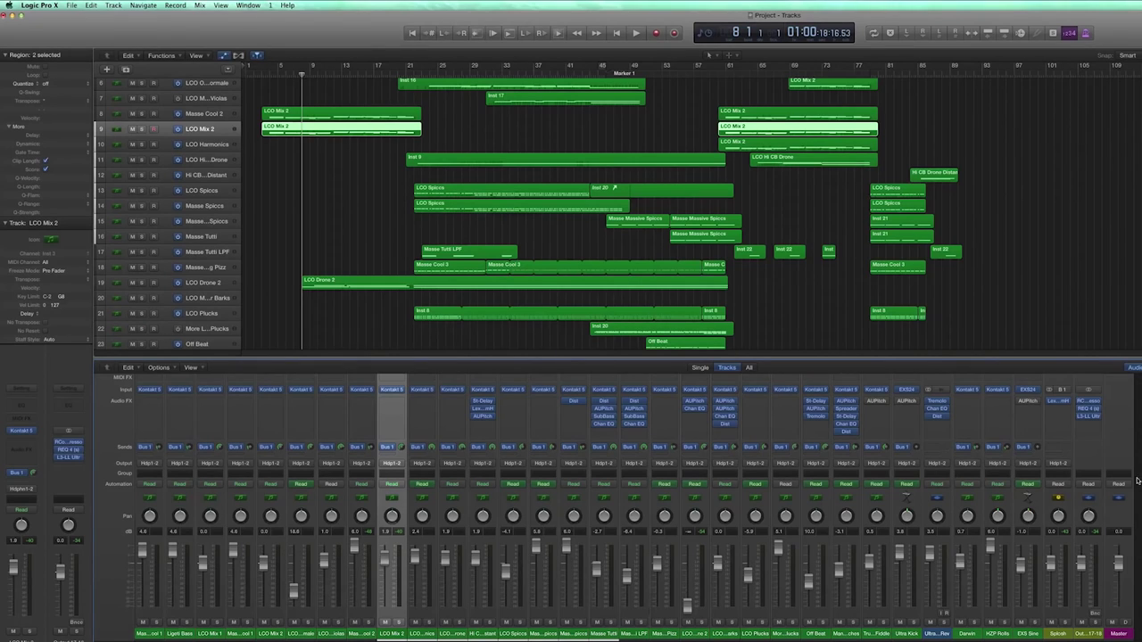
left_click(1059, 403)
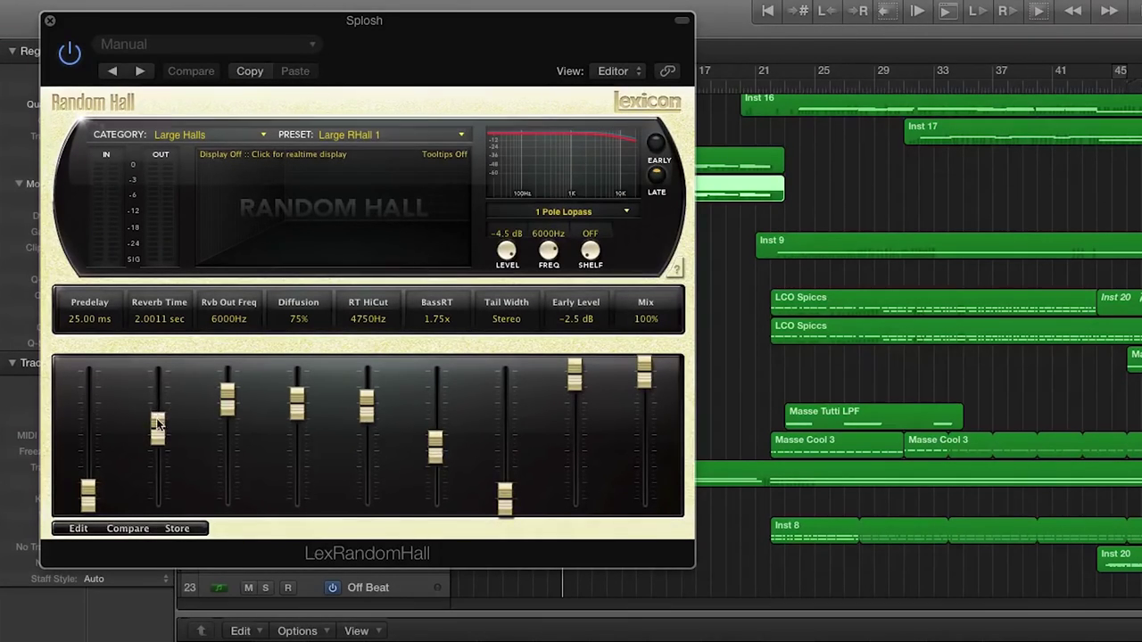
left_click(49, 22)
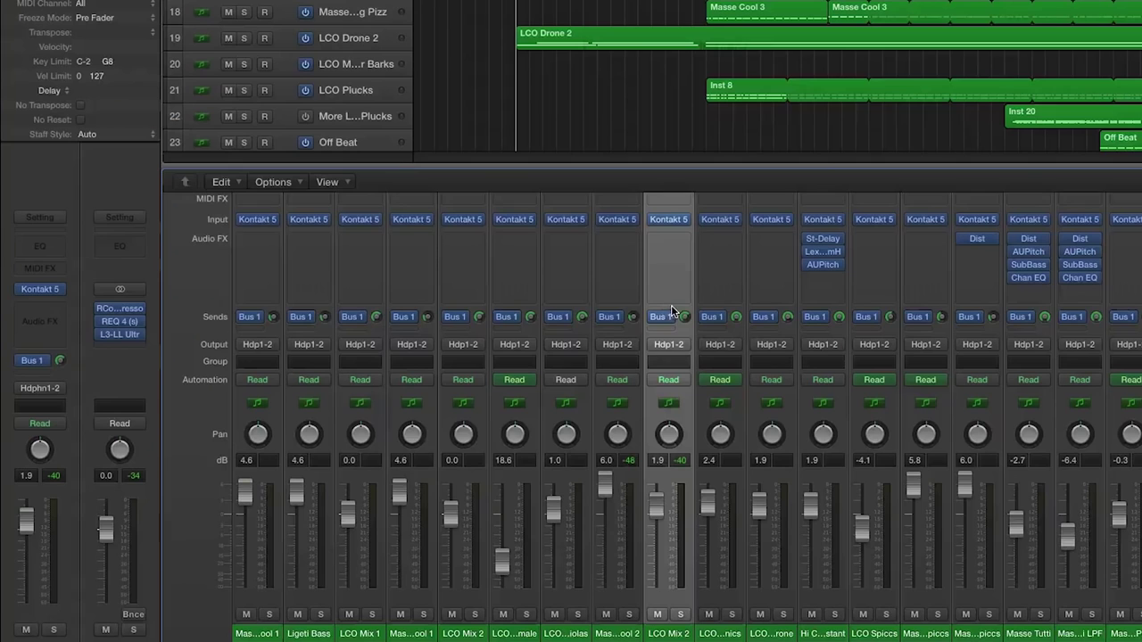
key("Left")
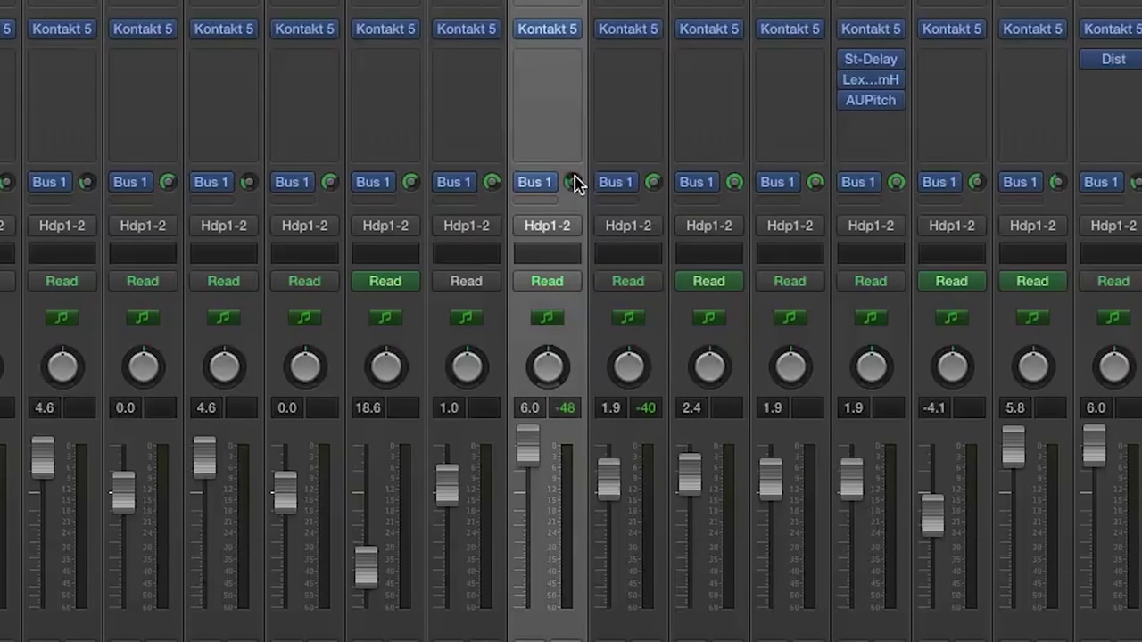
key("Right")
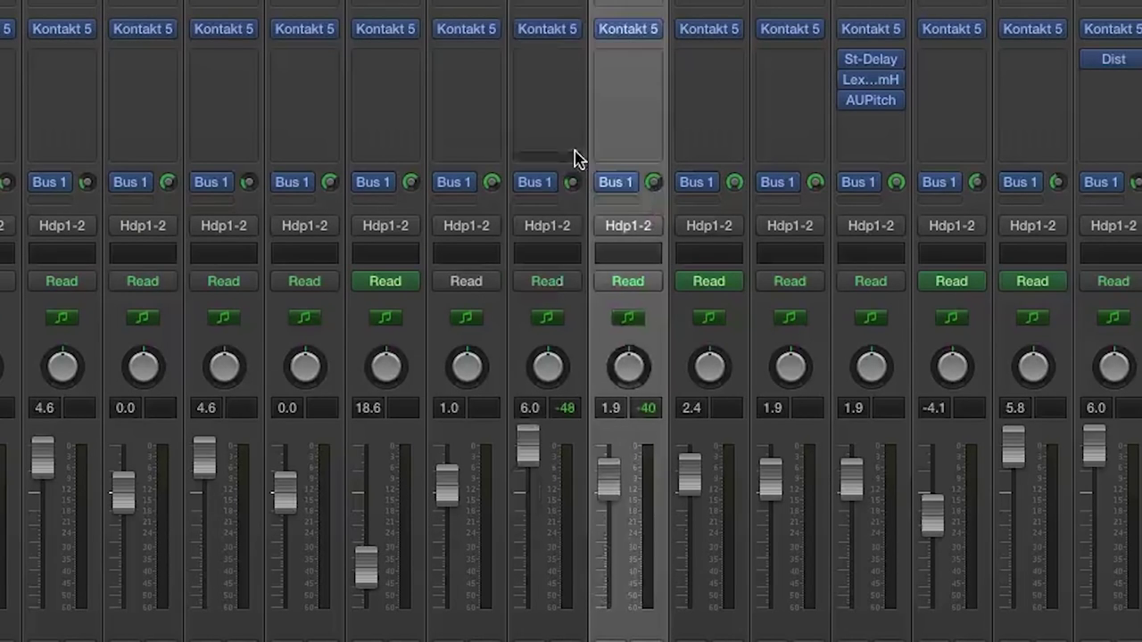
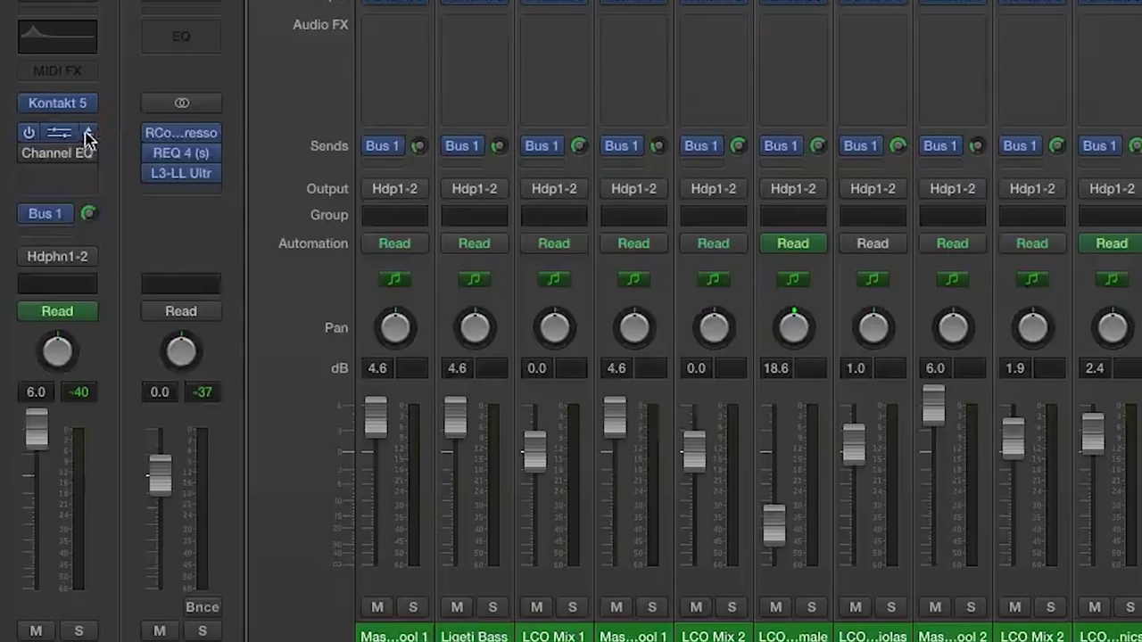
Choose Apple's AUPitch Audio Unit in the first effect slot of the LCO Drone 2 track.
left_click(87, 139)
mouse_move(131, 464)
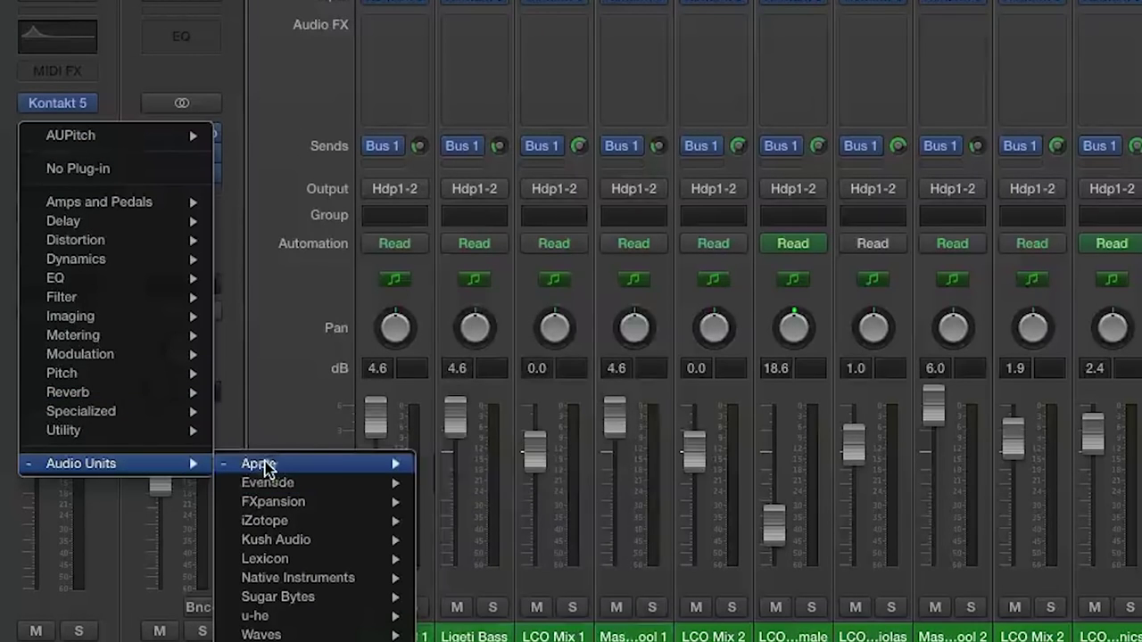
mouse_move(262, 464)
mouse_move(551, 603)
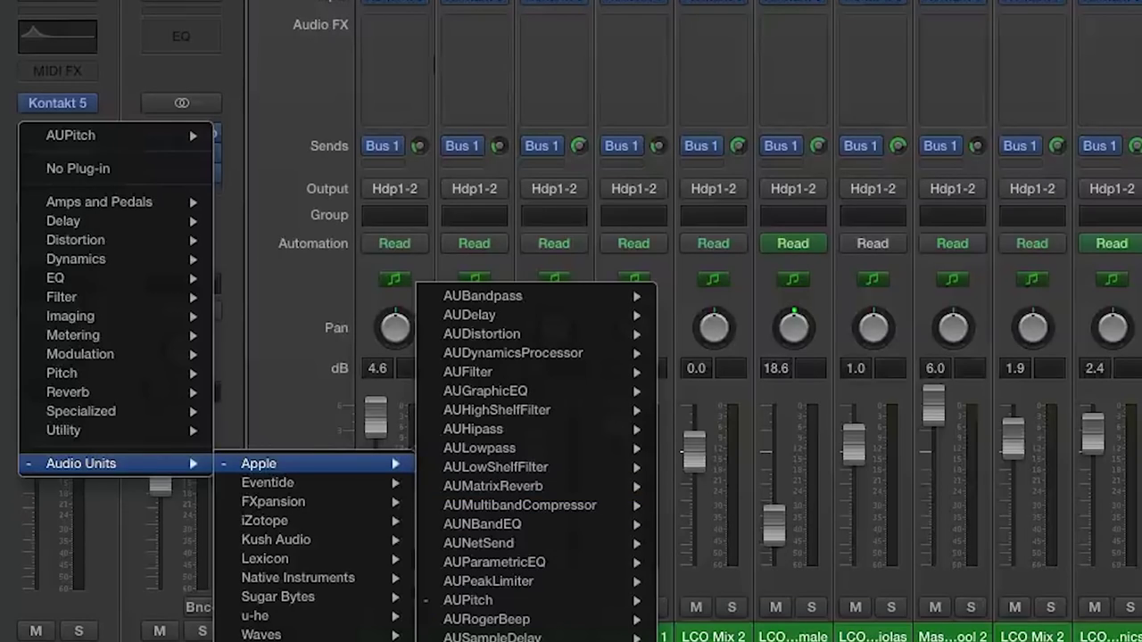
left_click(467, 599)
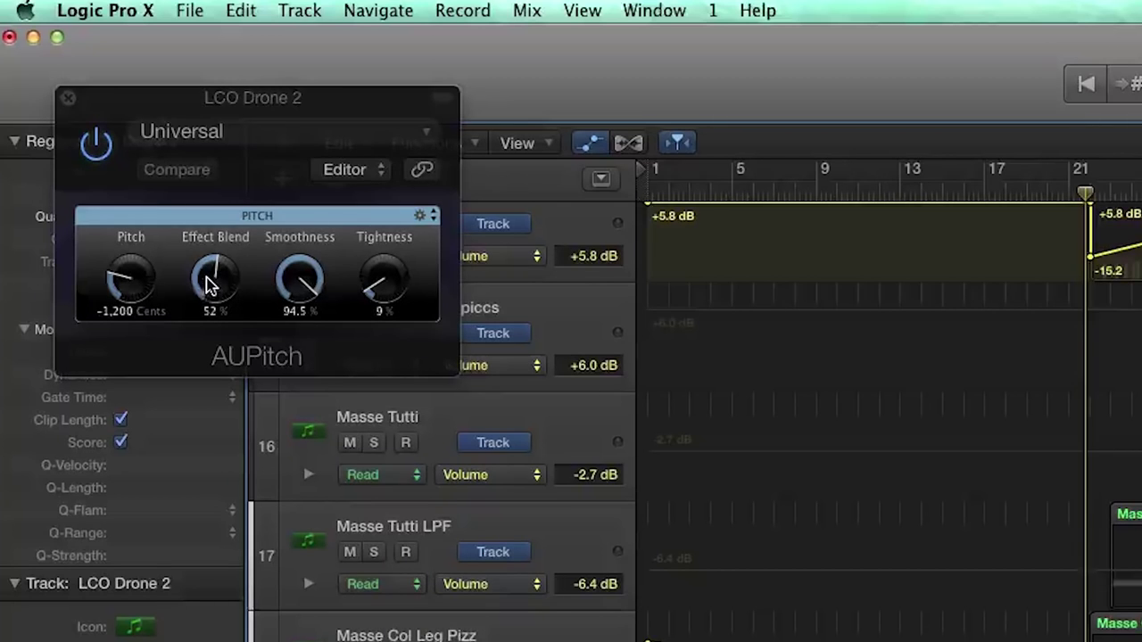
Try LCO Drone 2's AUPitch effect blend at 100% during playback and return it to 52%.
left_click_drag(208, 284, 208, 223)
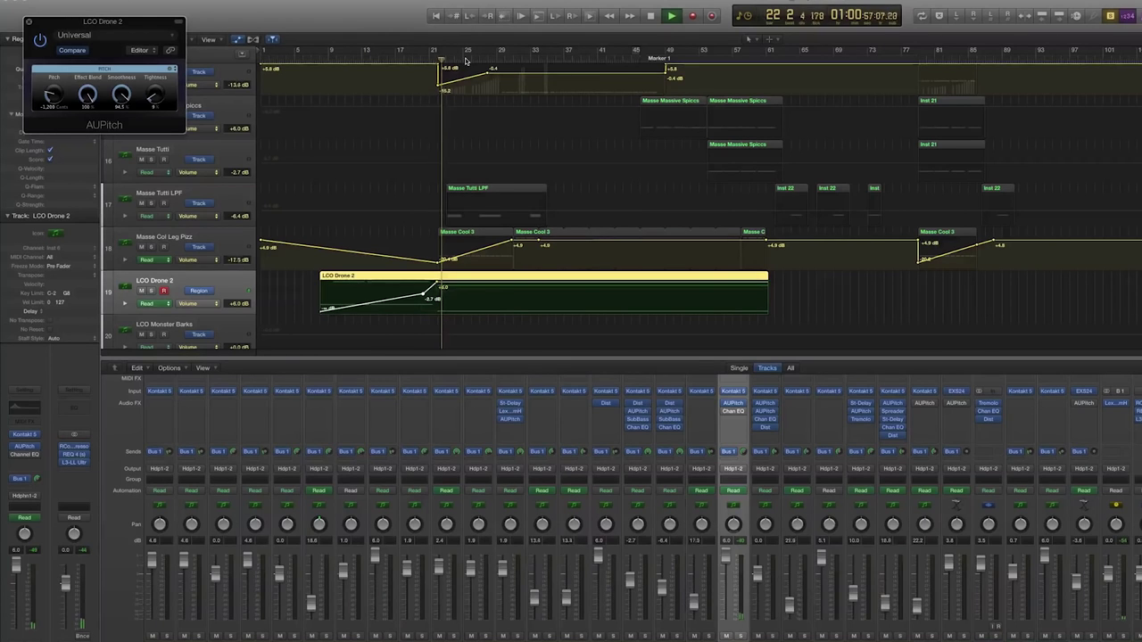
left_click_drag(87, 95, 87, 120)
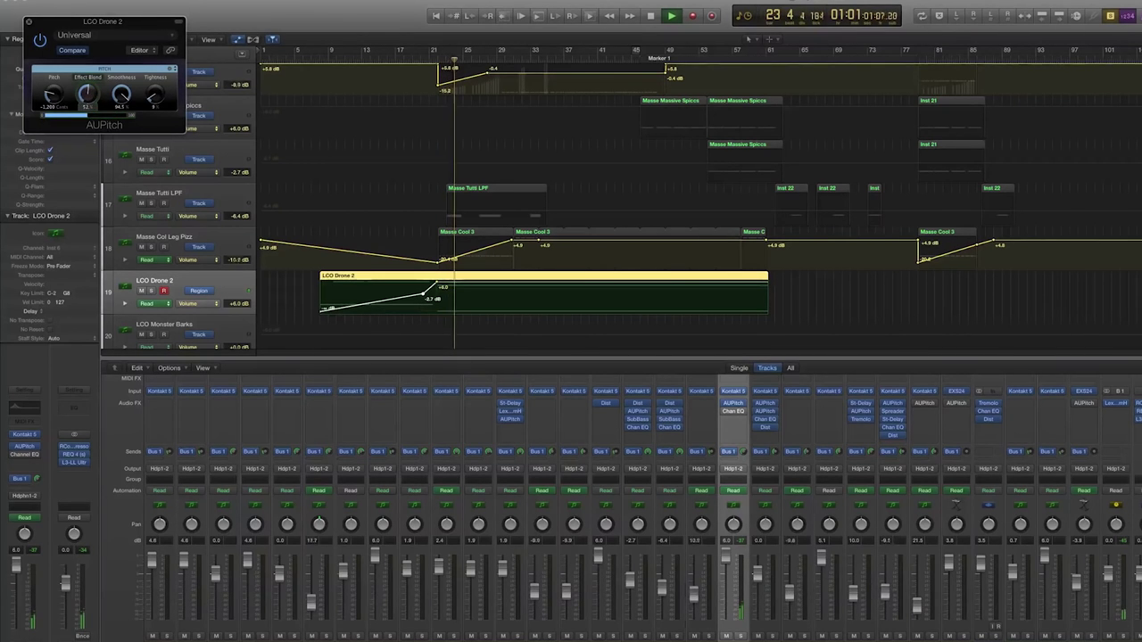
key("space")
Return the playhead to bar 22 and inspect the Channel EQ settings on the LCO Drone 2 track.
left_click_drag(462, 59, 437, 60)
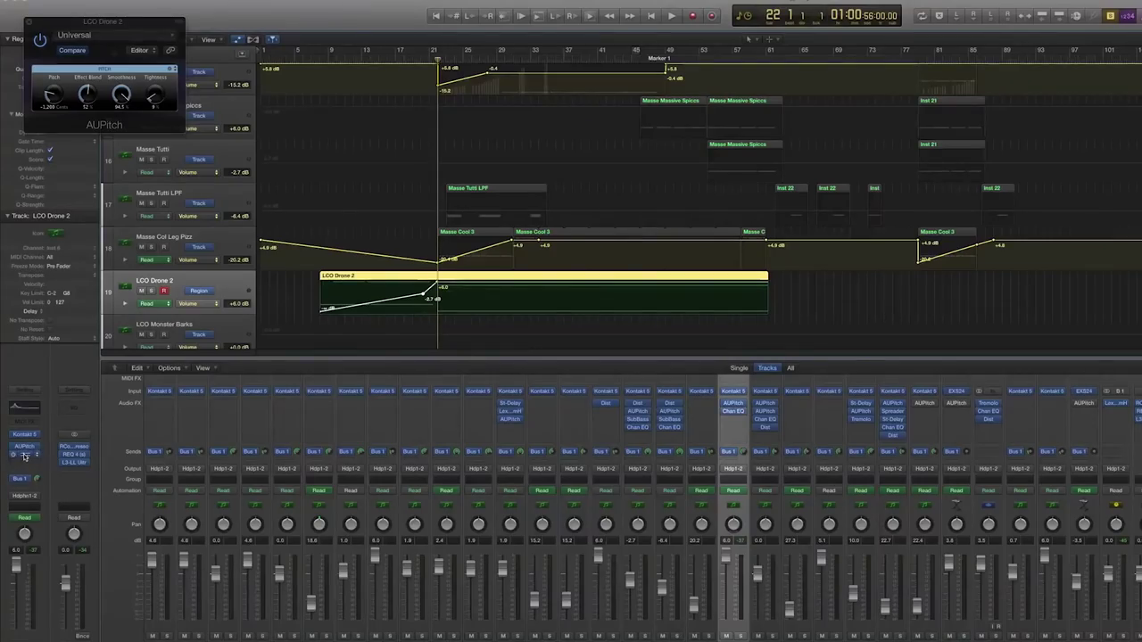
left_click(24, 456)
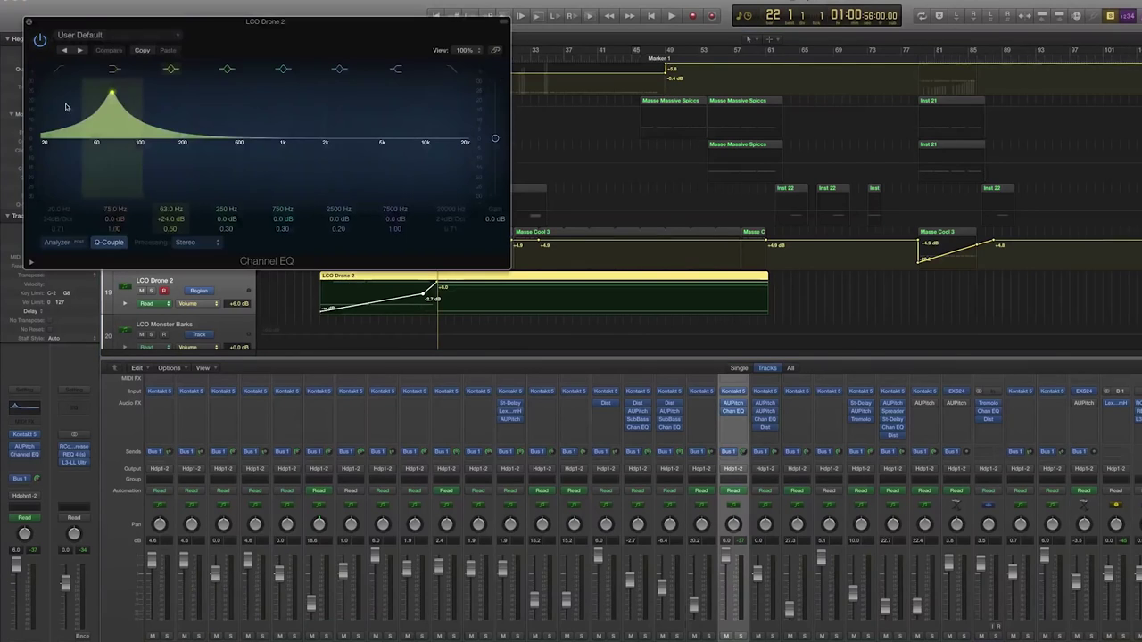
left_click(28, 22)
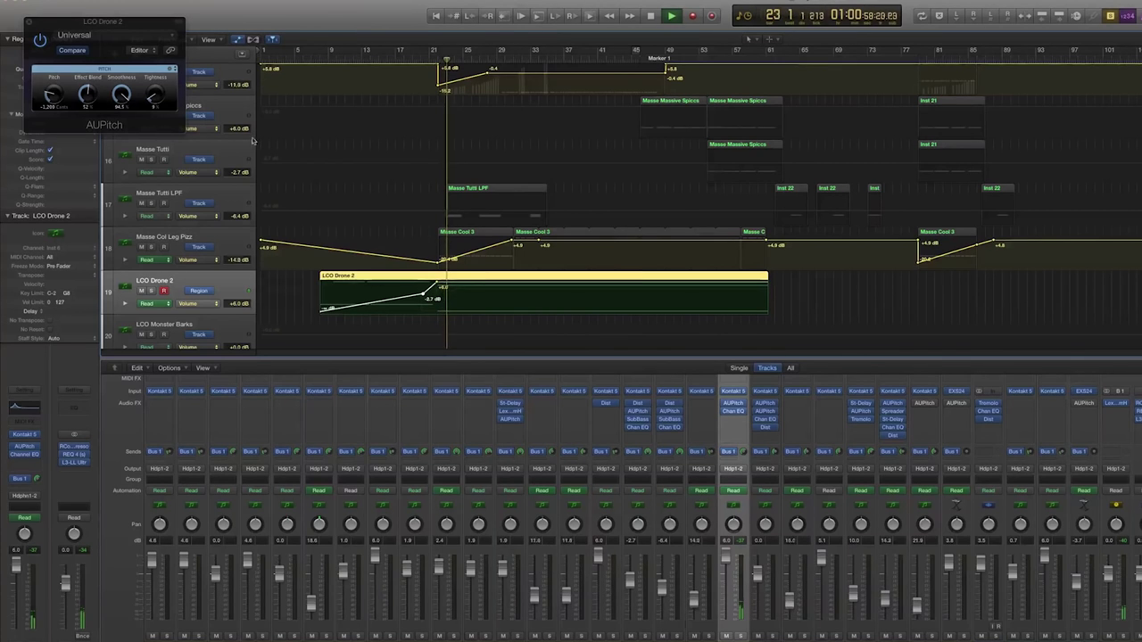
Close LCO Drone 2's AUPitch settings and audition the LCO Plucks regions together with More LCO Plucks from about bar 44.
key("space")
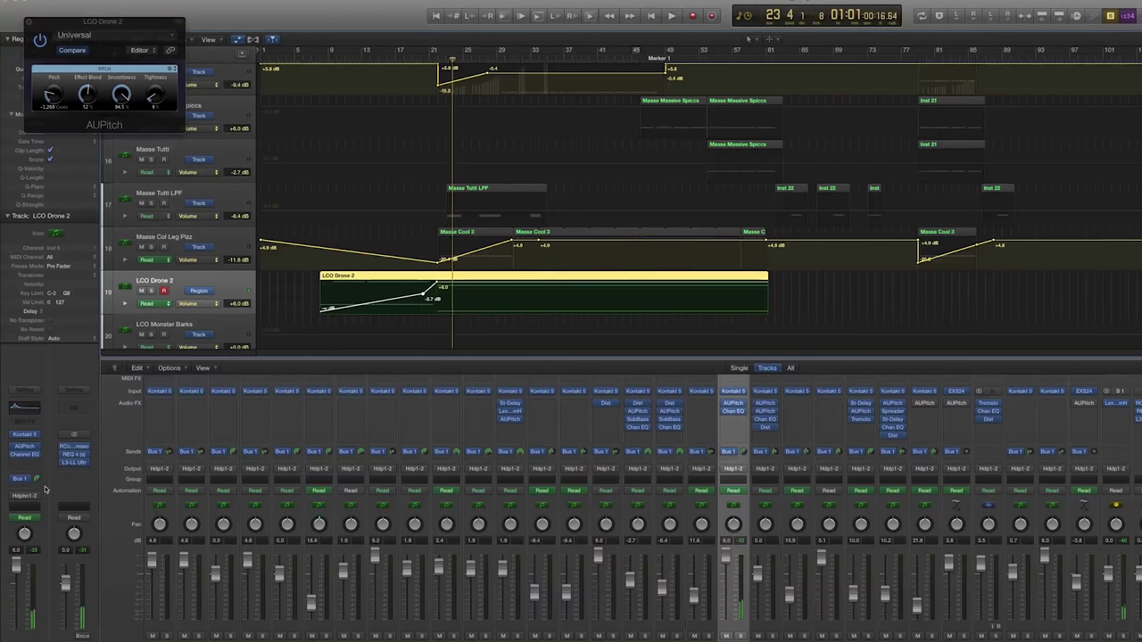
left_click(27, 23)
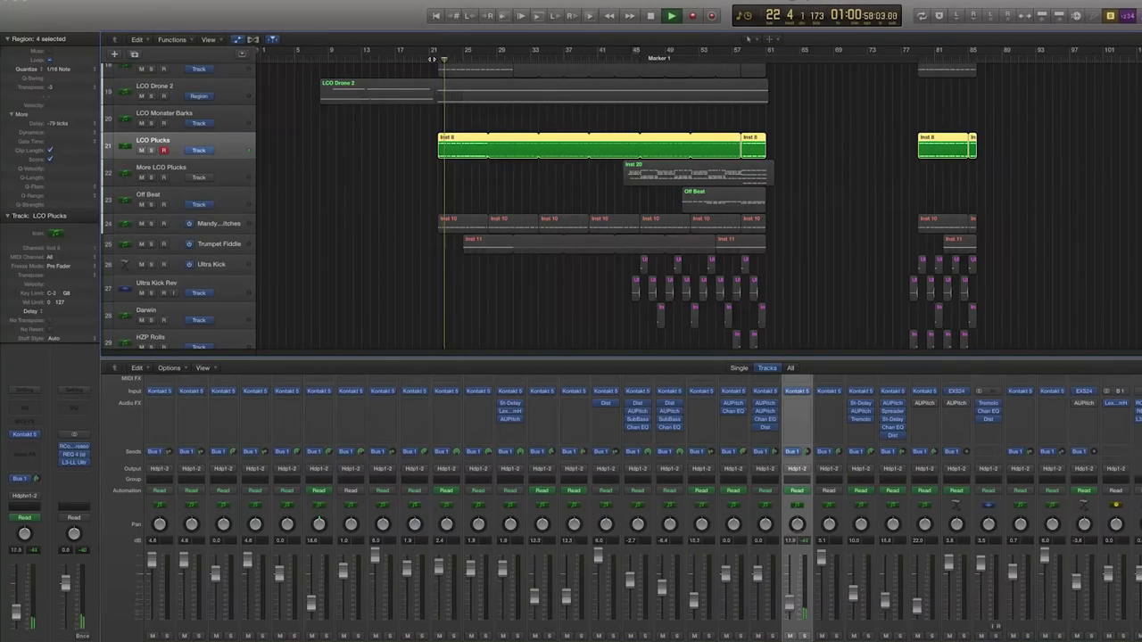
left_click(673, 170, "shift")
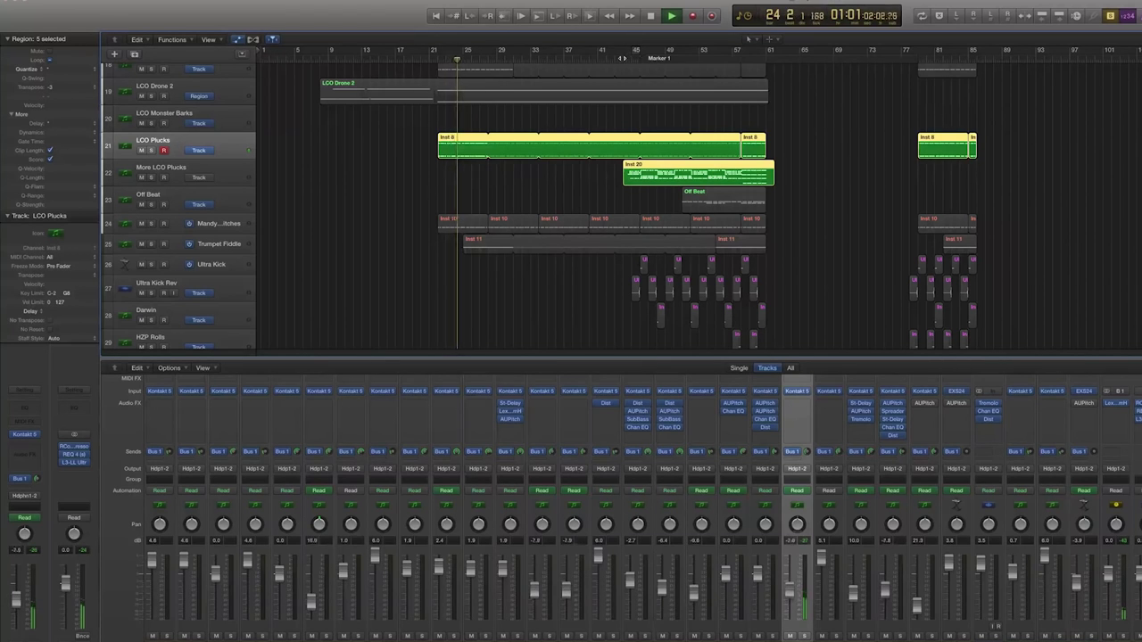
left_click(622, 58)
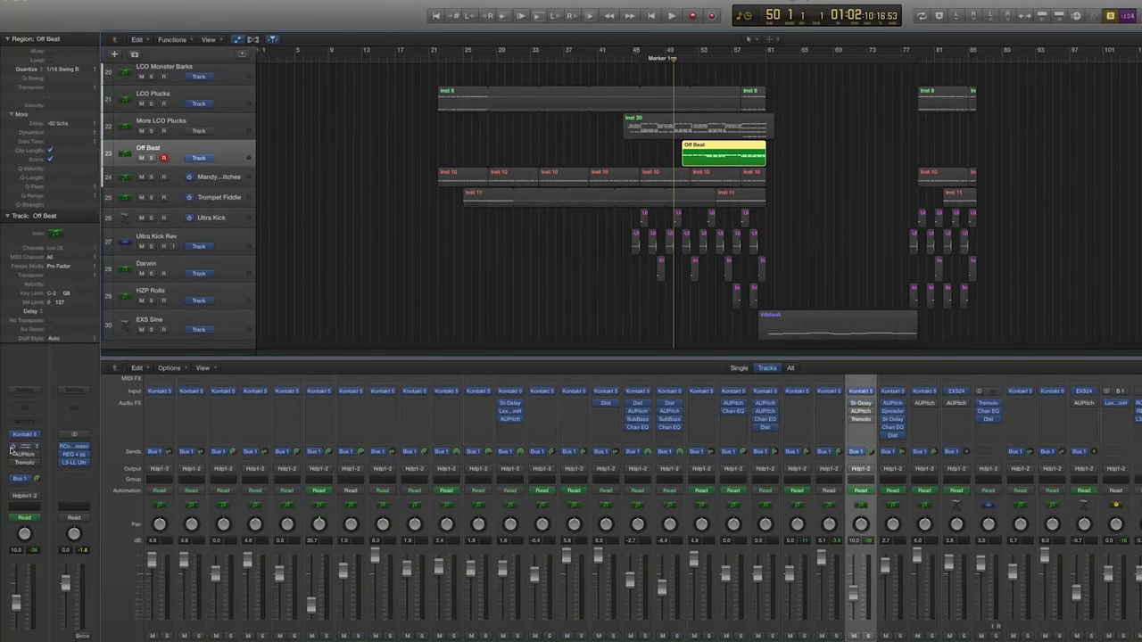
Audition Off Beat together with the More LCO Plucks region, and Off Beat alone with its St-Delay effect enabled.
left_click(718, 118, "shift")
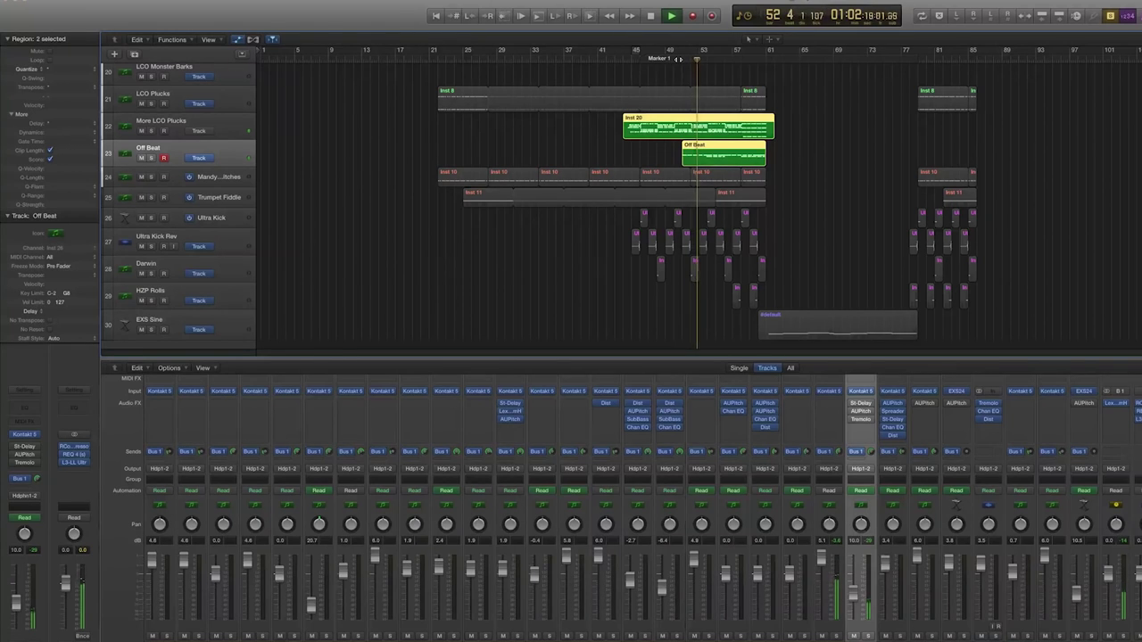
key("space")
left_click(208, 195)
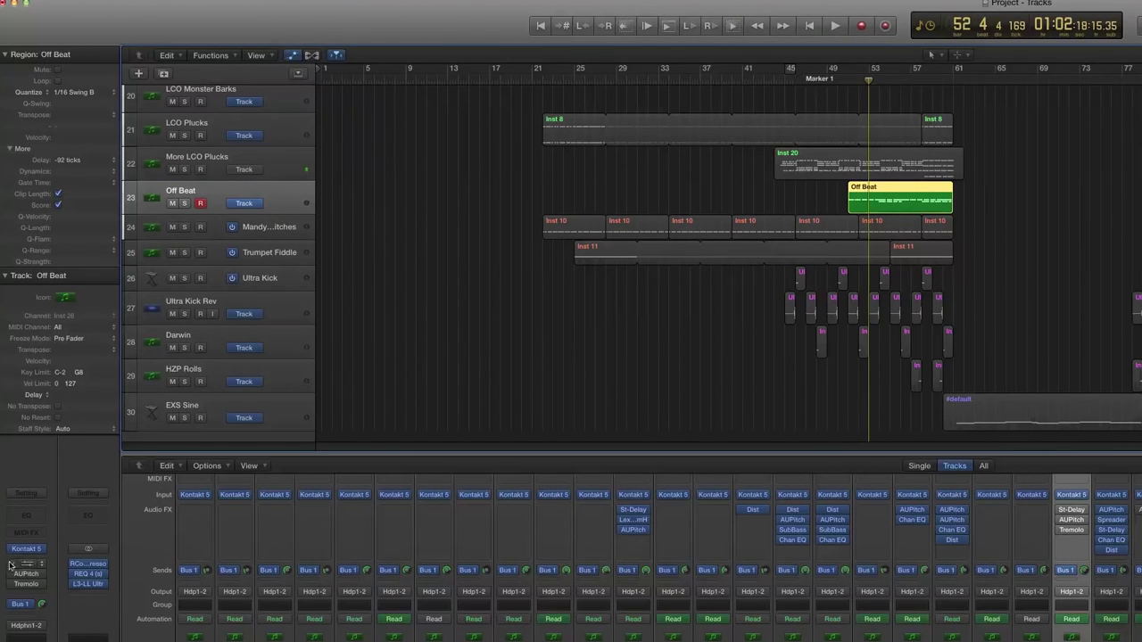
key("space")
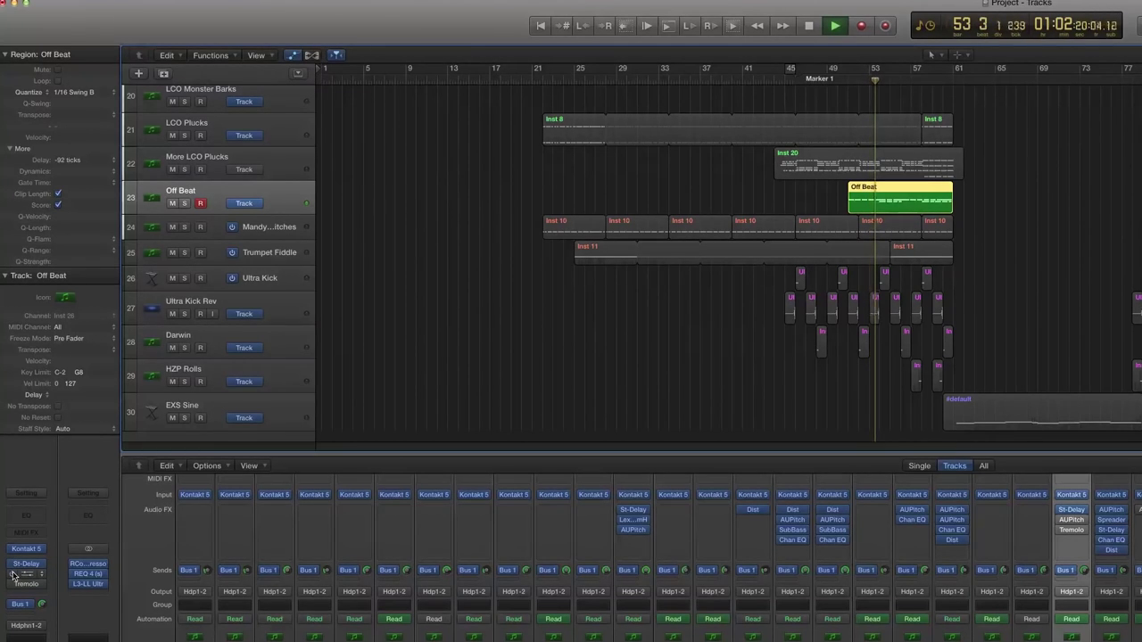
key("space")
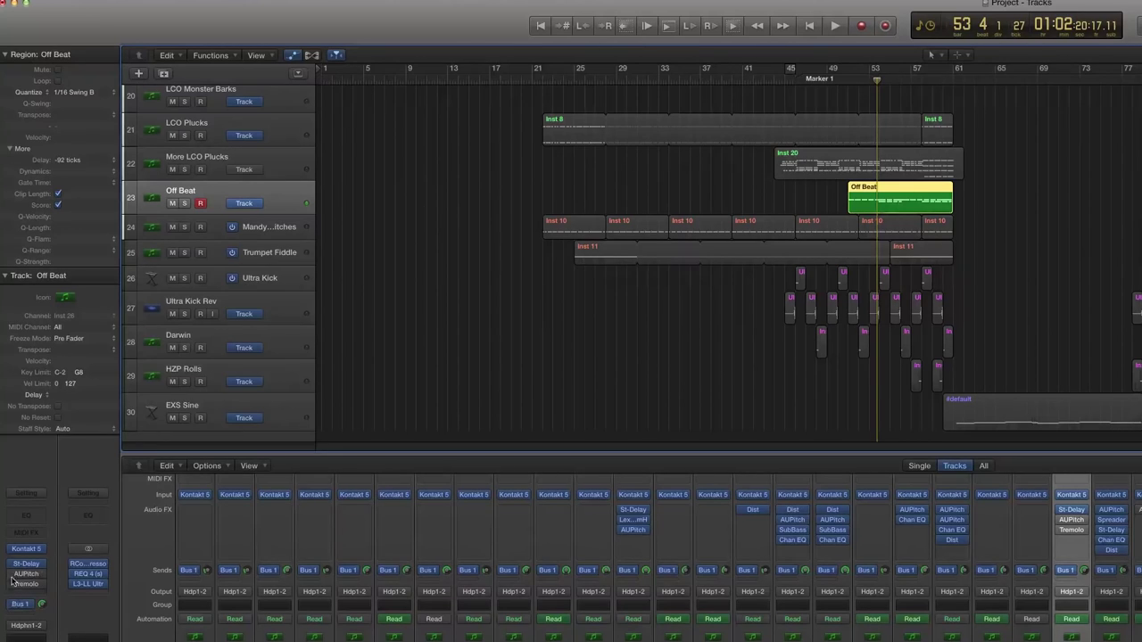
Inspect the AUPitch settings on the Off Beat track and compare short playbacks with the pitch effect on and bypassed.
left_click(28, 576)
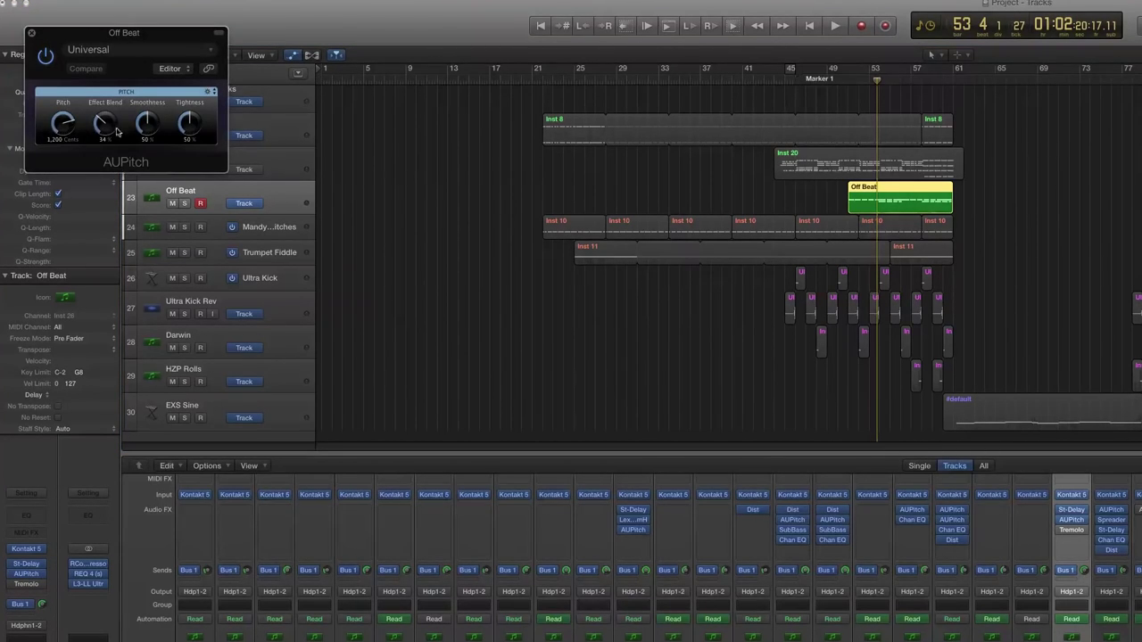
left_click(30, 36)
key("space")
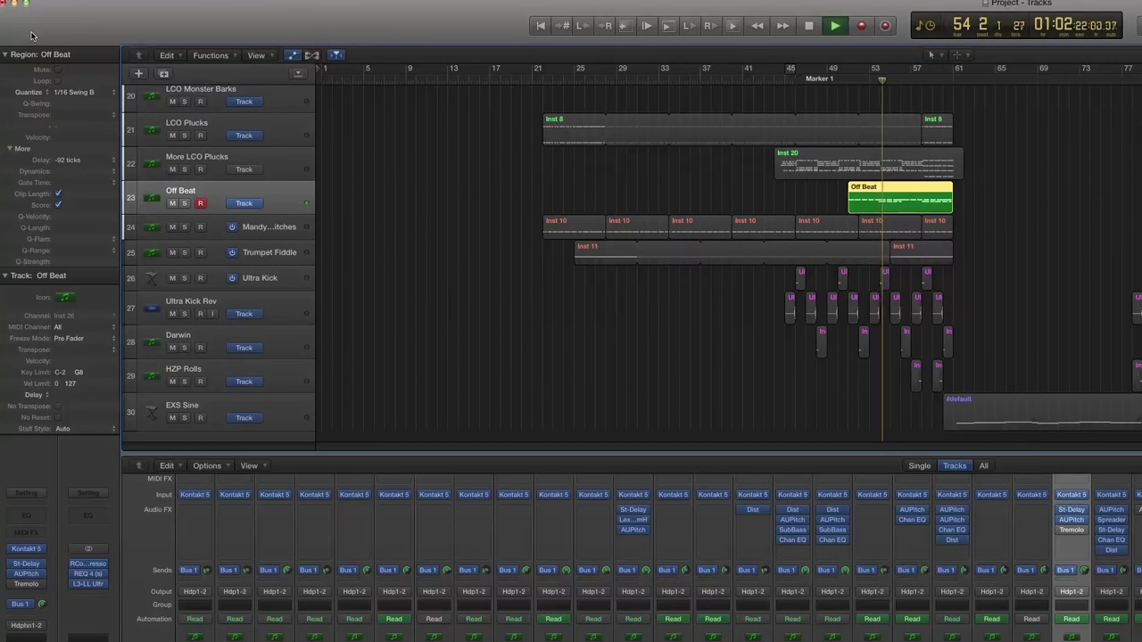
key("space")
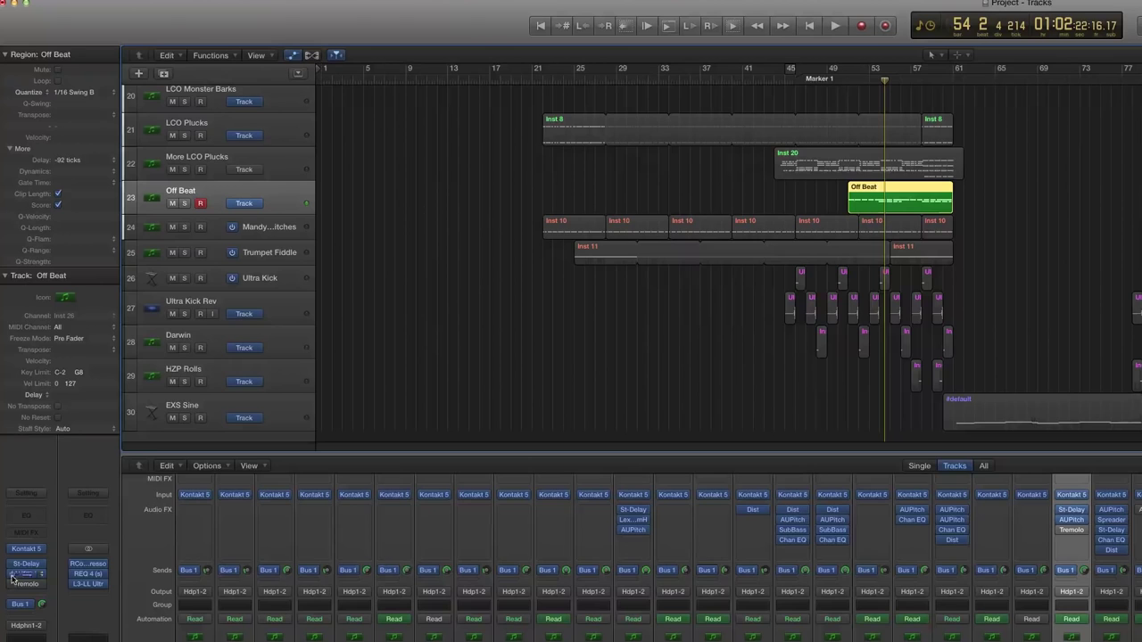
key("space")
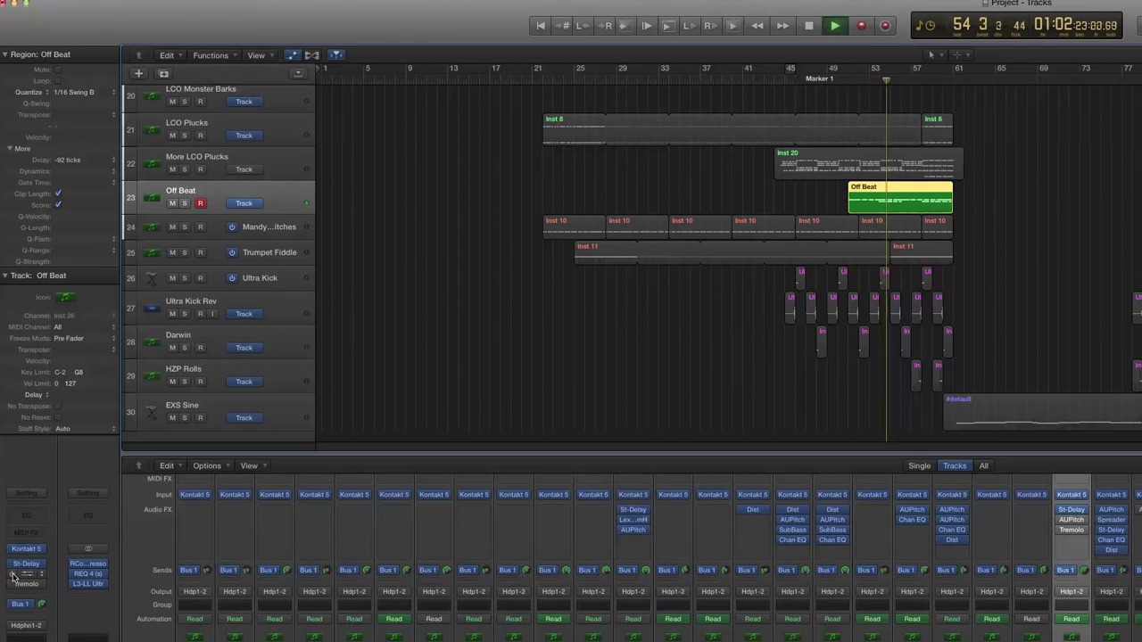
key("space")
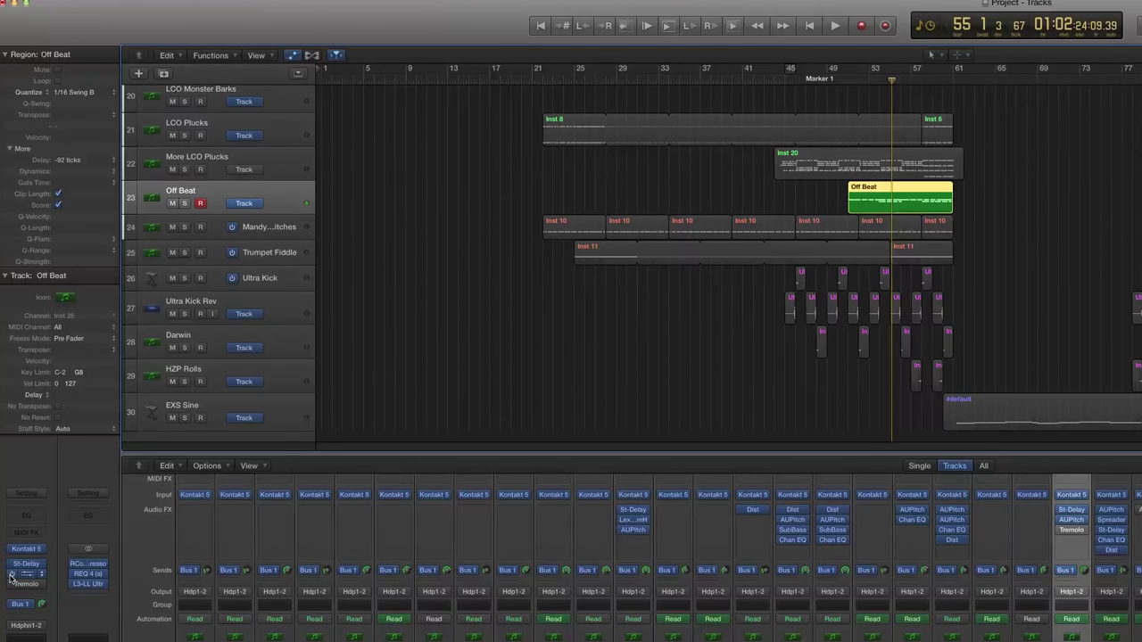
Inspect Off Beat's Tremolo settings and play the region with all its effects enabled alongside More LCO Plucks.
key("space")
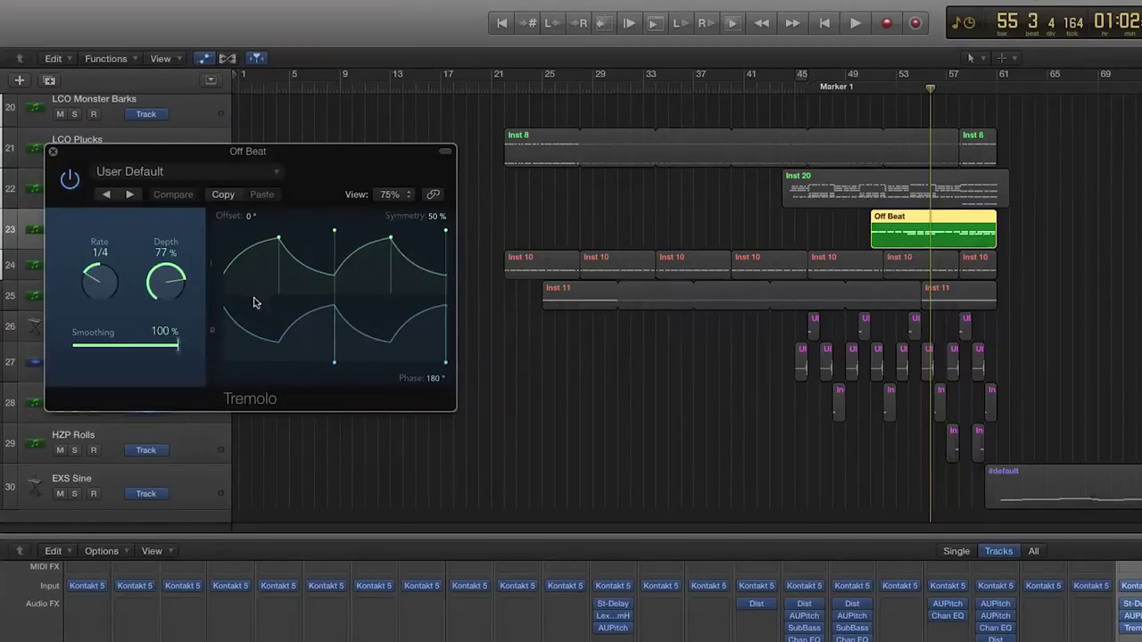
left_click(52, 152)
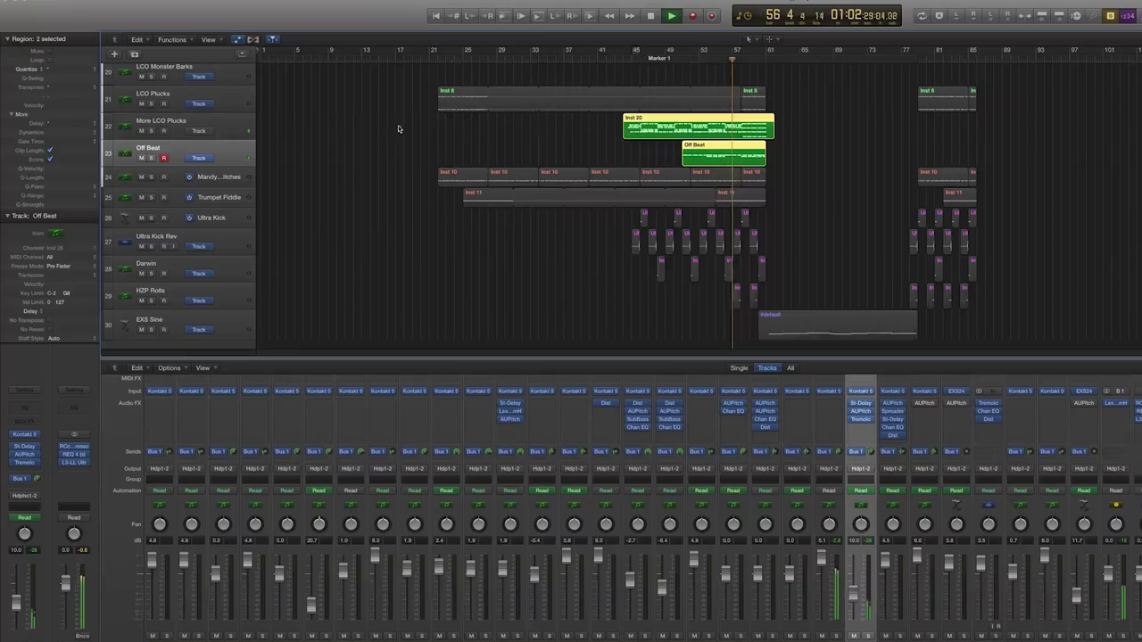
scroll(398, 129, "up", 5)
scroll(419, 144, "down", 5)
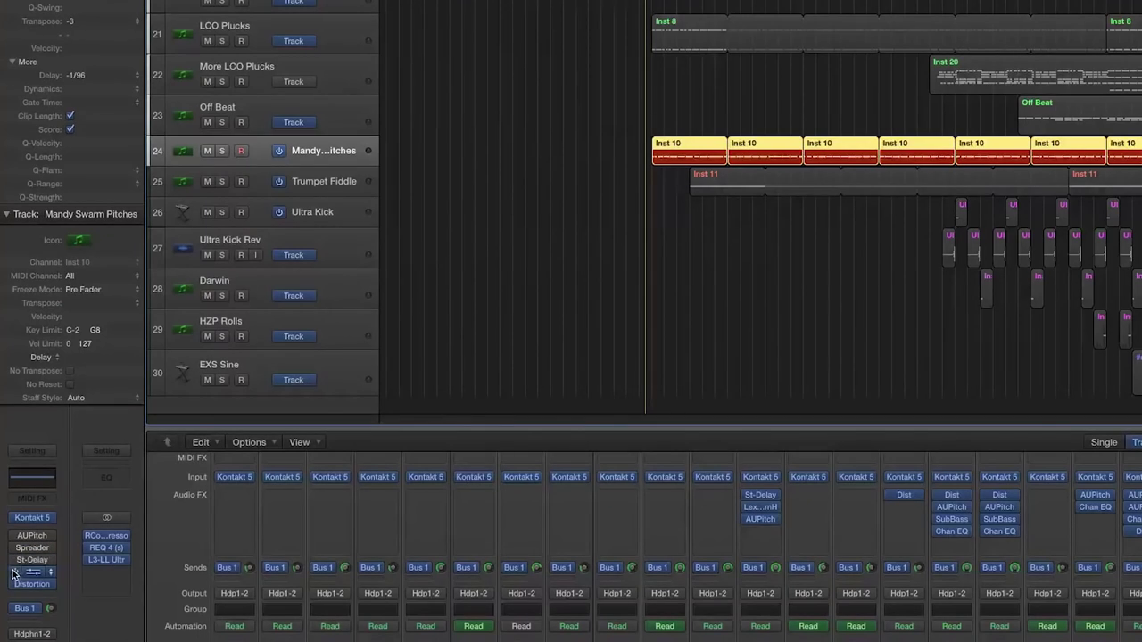
Bypass the Distortion effect on the Mandy Swarm Pitches track and open its Kontakt 5 instrument.
key("r")
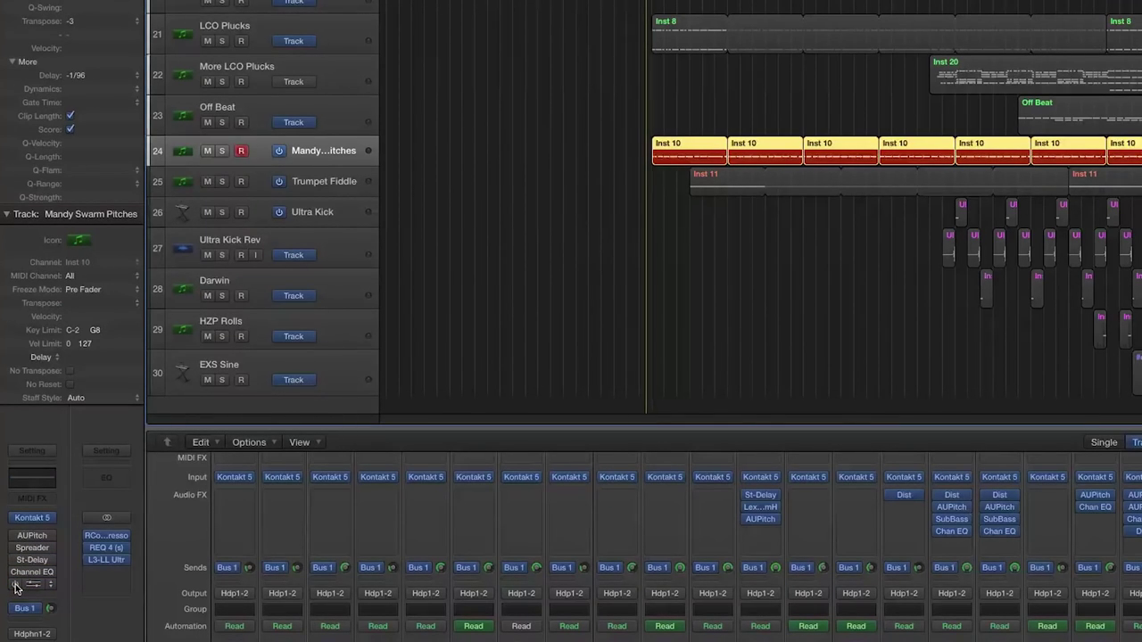
left_click(39, 523)
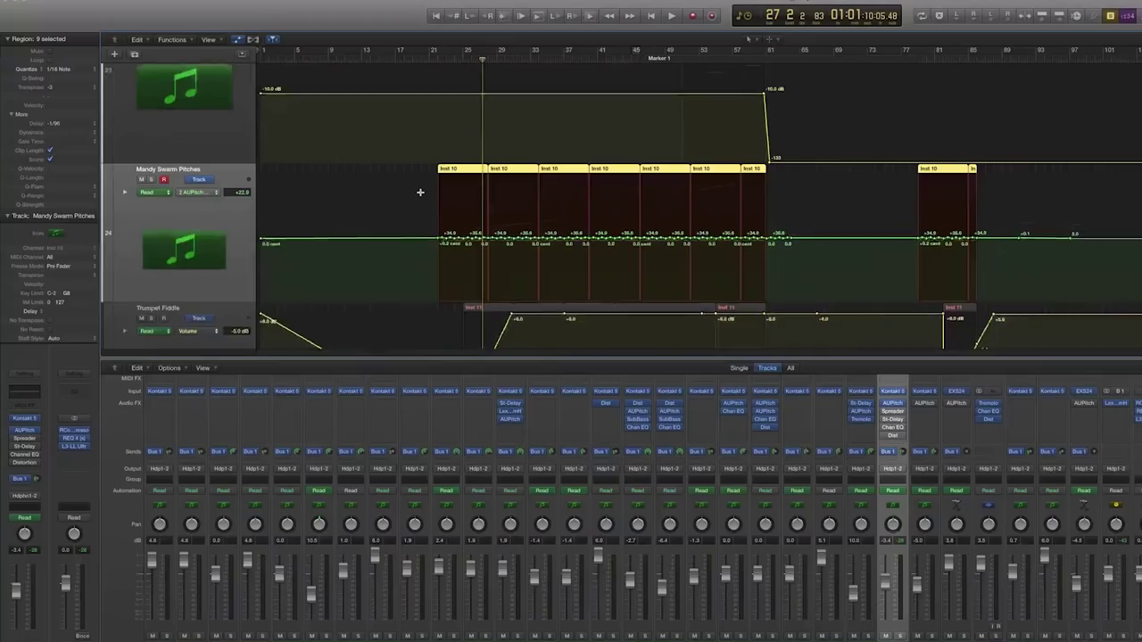
Examine the pitch automation on Mandy Swarm Pitches from bar 22 and inspect the track's AUPitch settings.
key("super+Right")
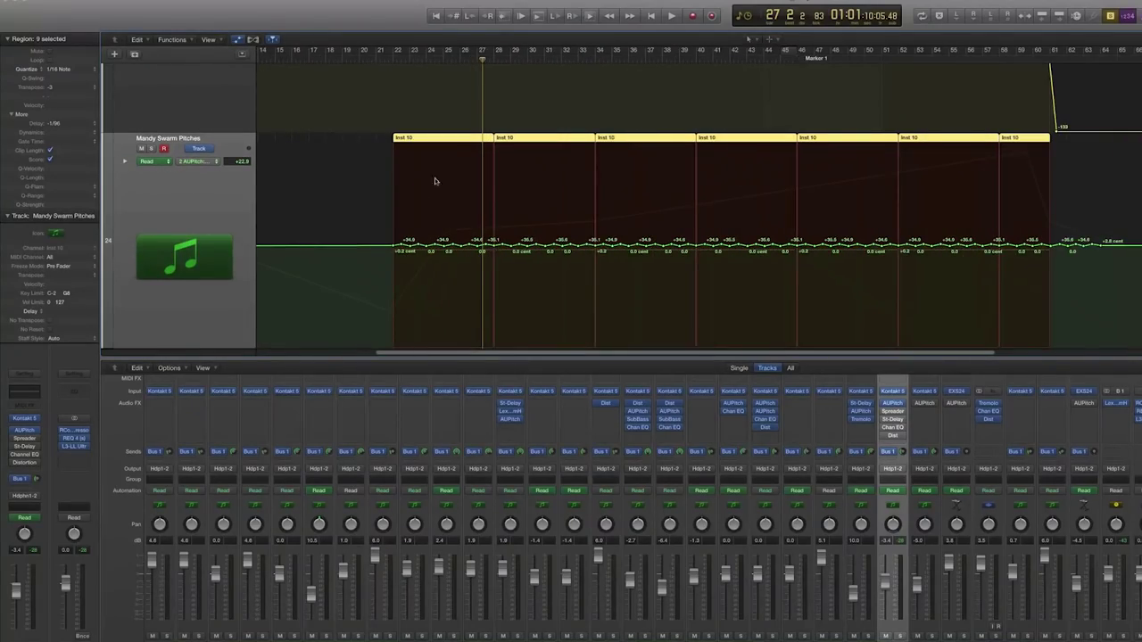
scroll(404, 185, "down", 2)
left_click(393, 51)
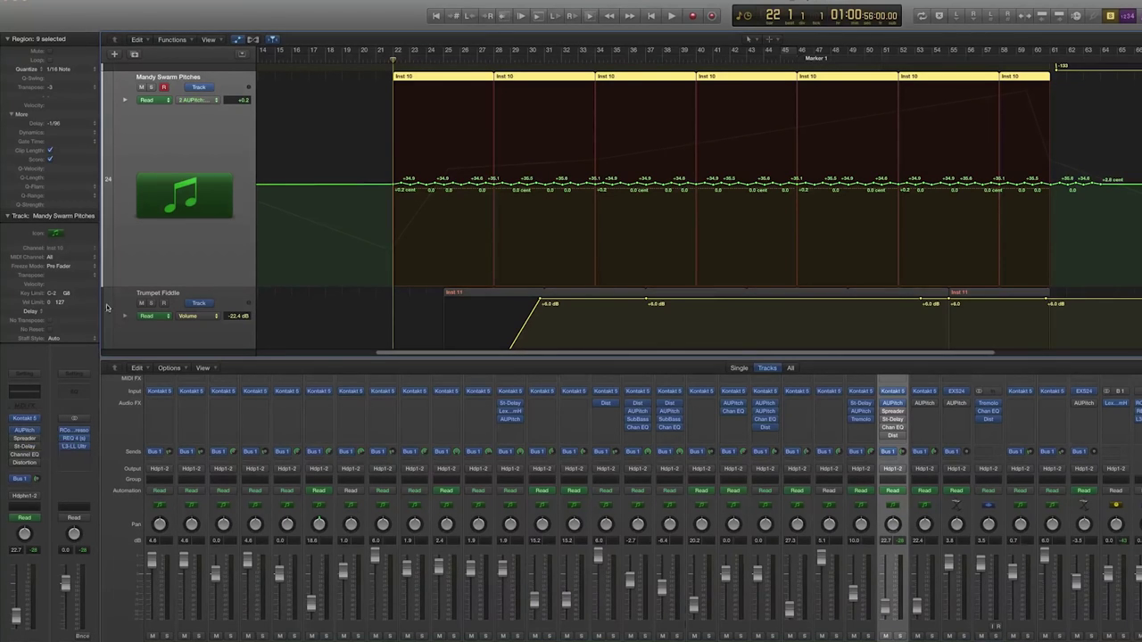
left_click(24, 431)
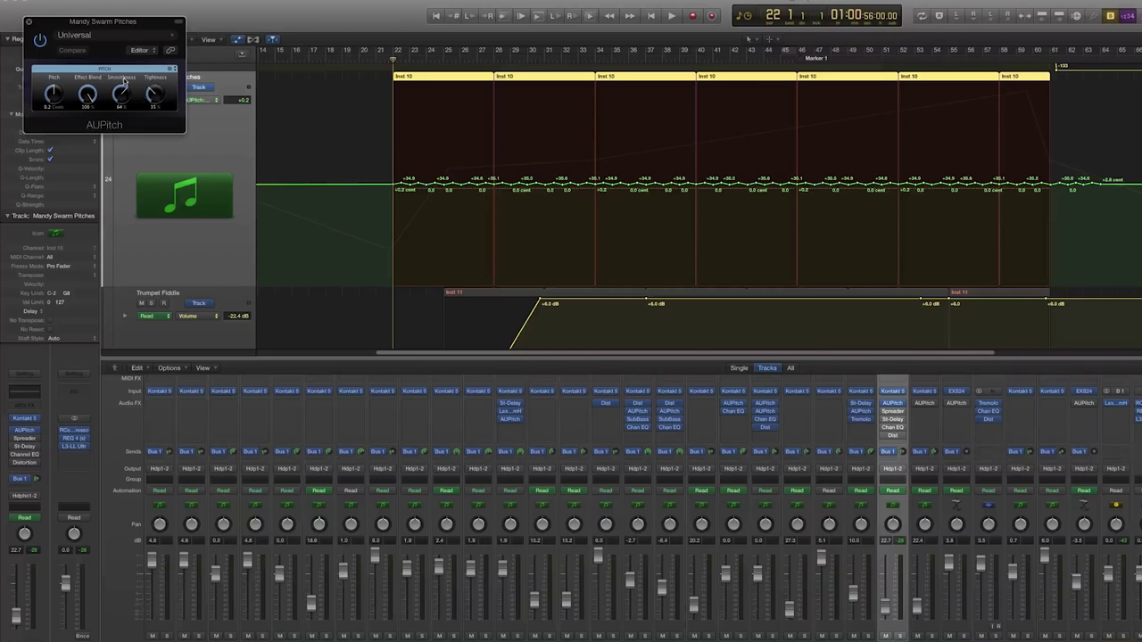
left_click(30, 21)
Audition Mandy Swarm Pitches with its Spreader and St-Delay effects enabled, and inspect its Channel EQ settings.
key("space")
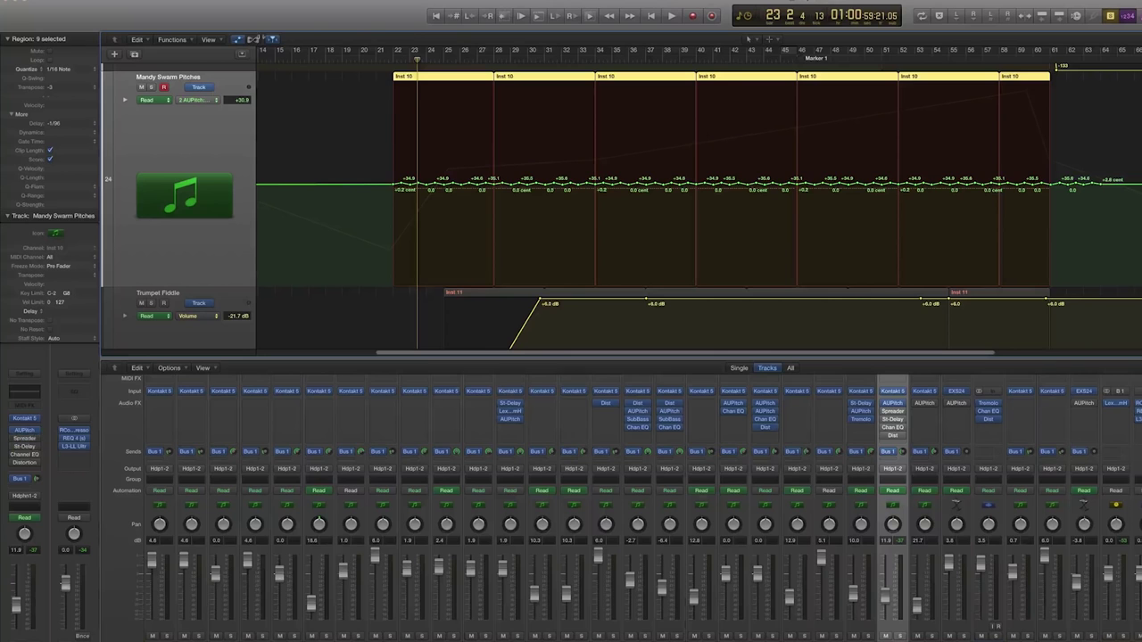
key("space")
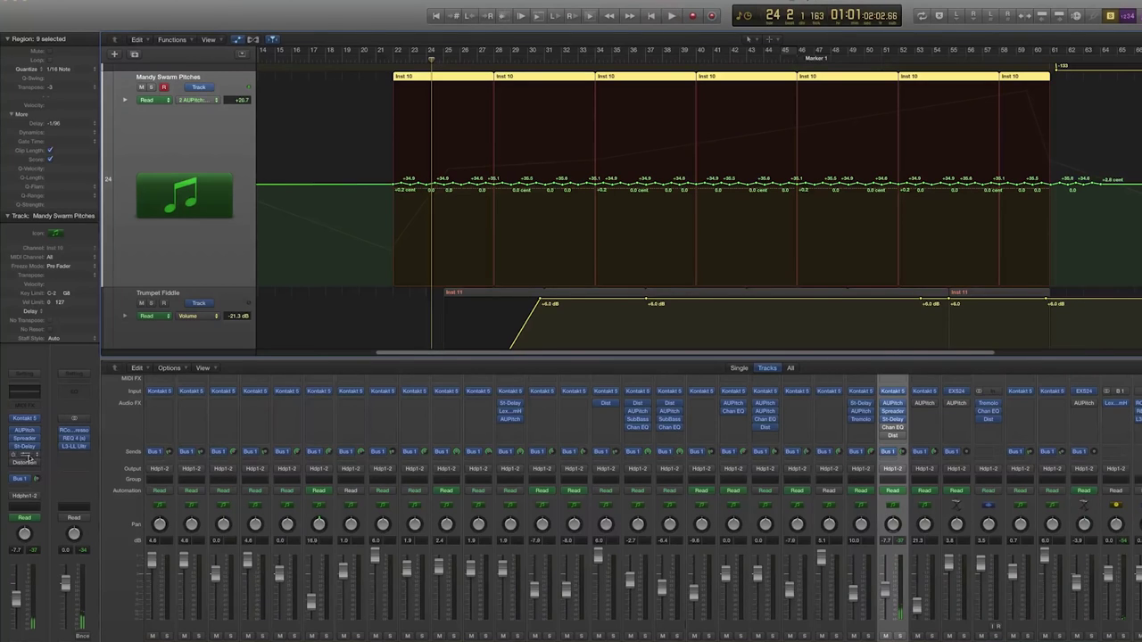
left_click(24, 456)
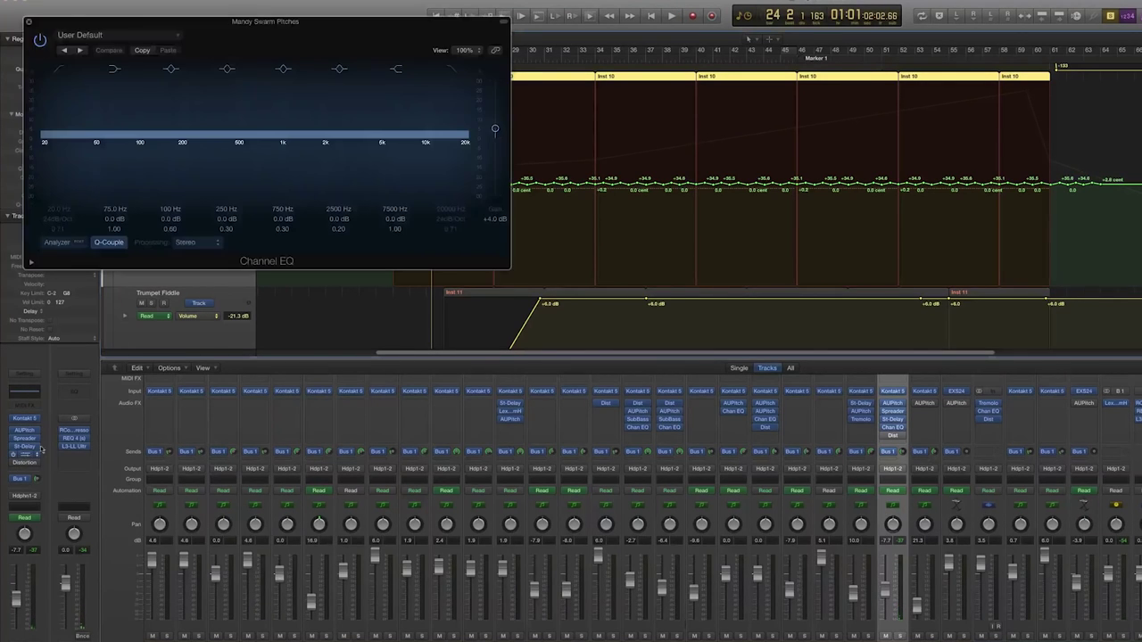
left_click(30, 22)
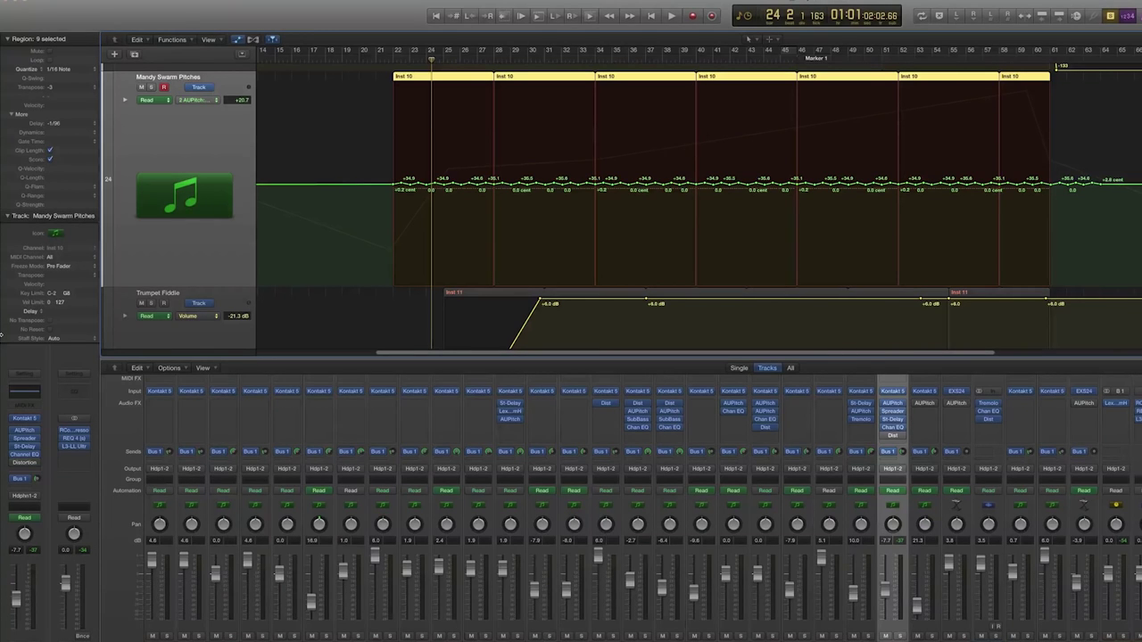
Reveal and collapse the Mandy Swarm Pitches automation lanes, and reselect its Inst 10 regions for playback from just before bar 22.
left_click(126, 100)
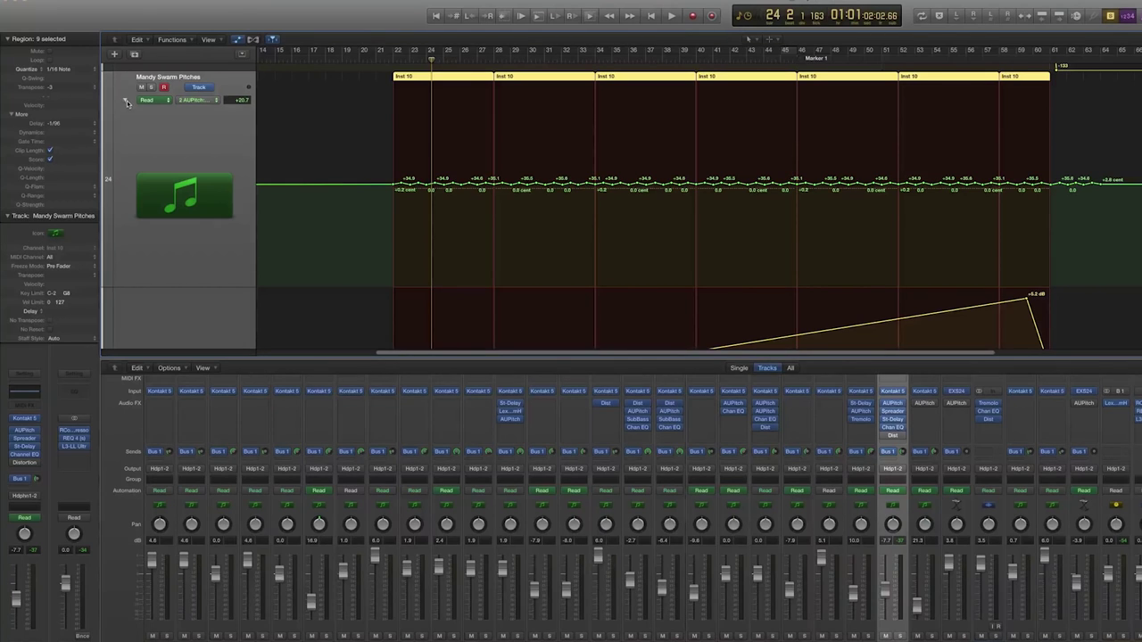
left_click(127, 100)
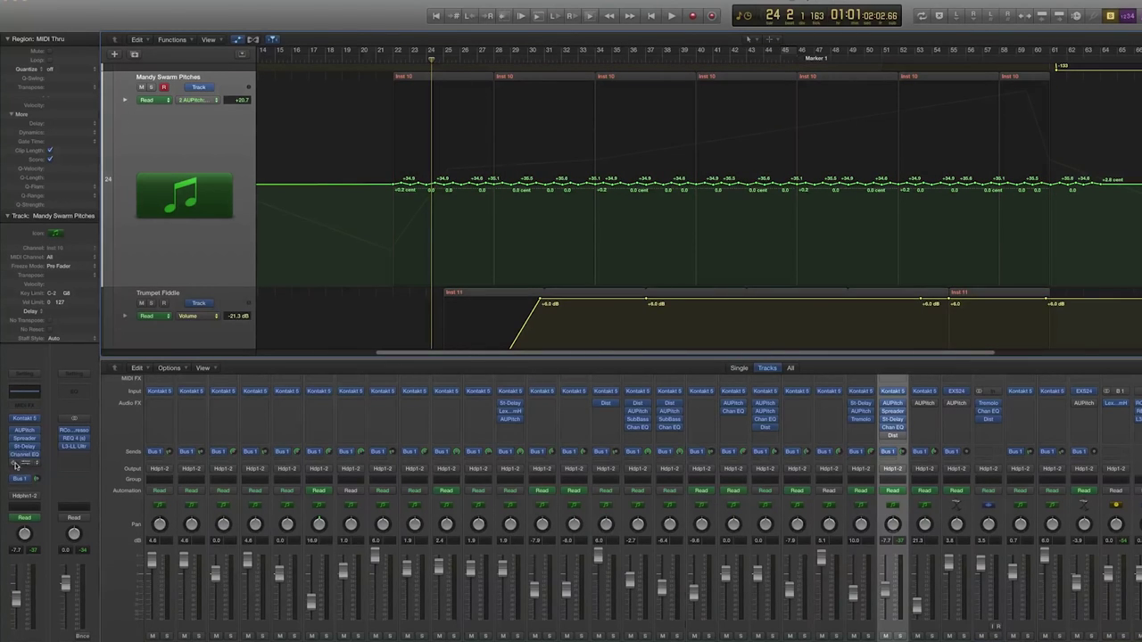
left_click_drag(410, 57, 1002, 153)
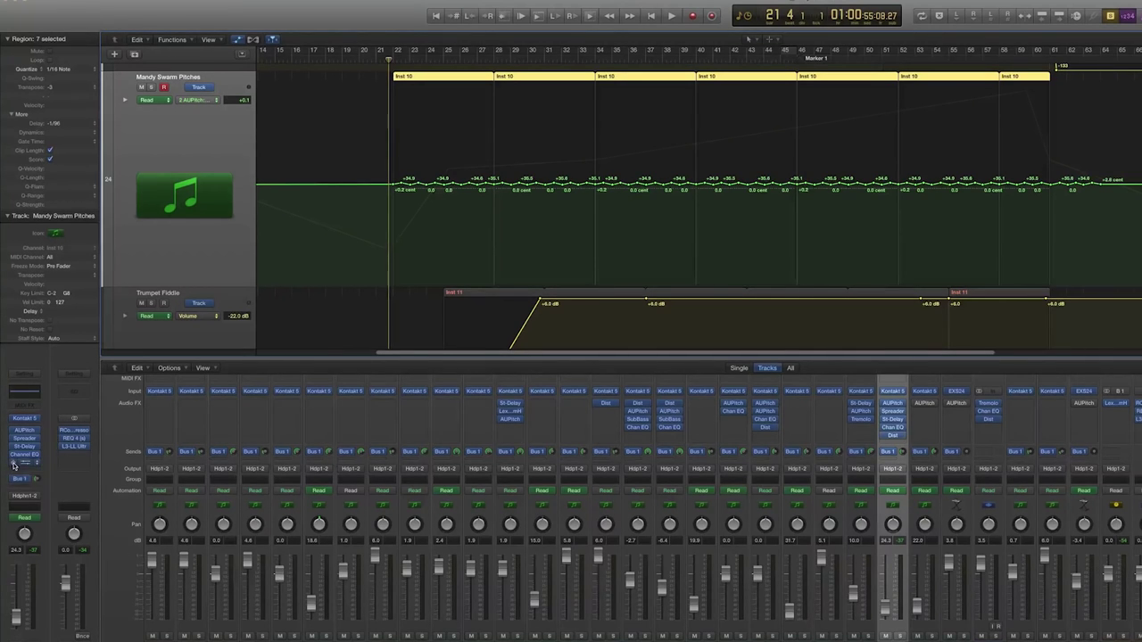
key("space")
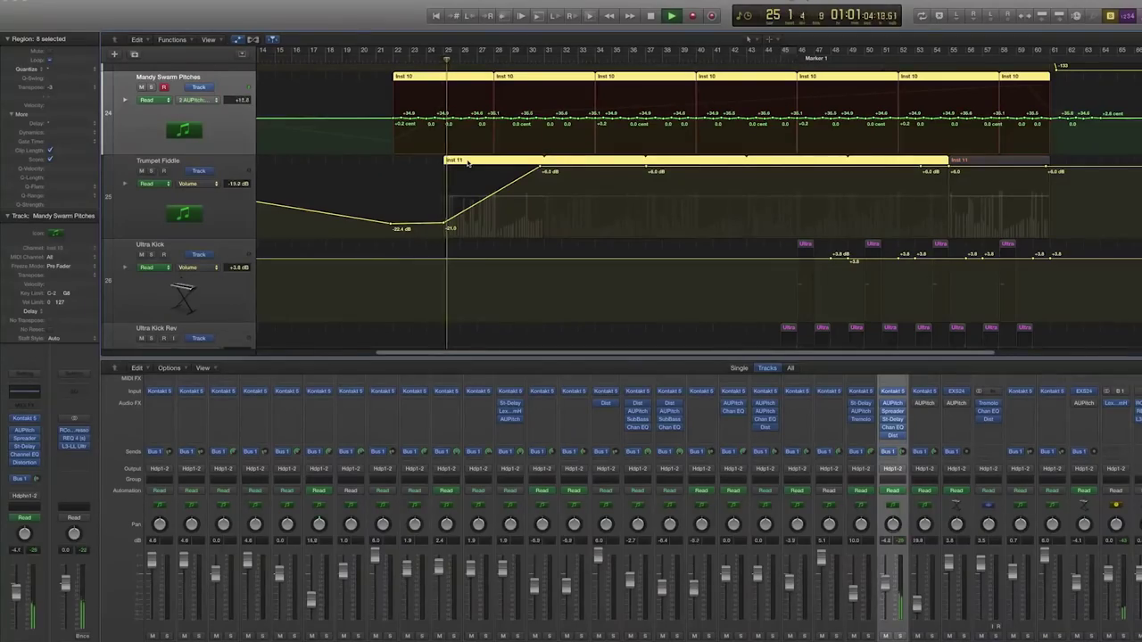
Play the Trumpet Fiddle region from just before bar 25 with its Kontakt eDNA instrument on display.
key("Down")
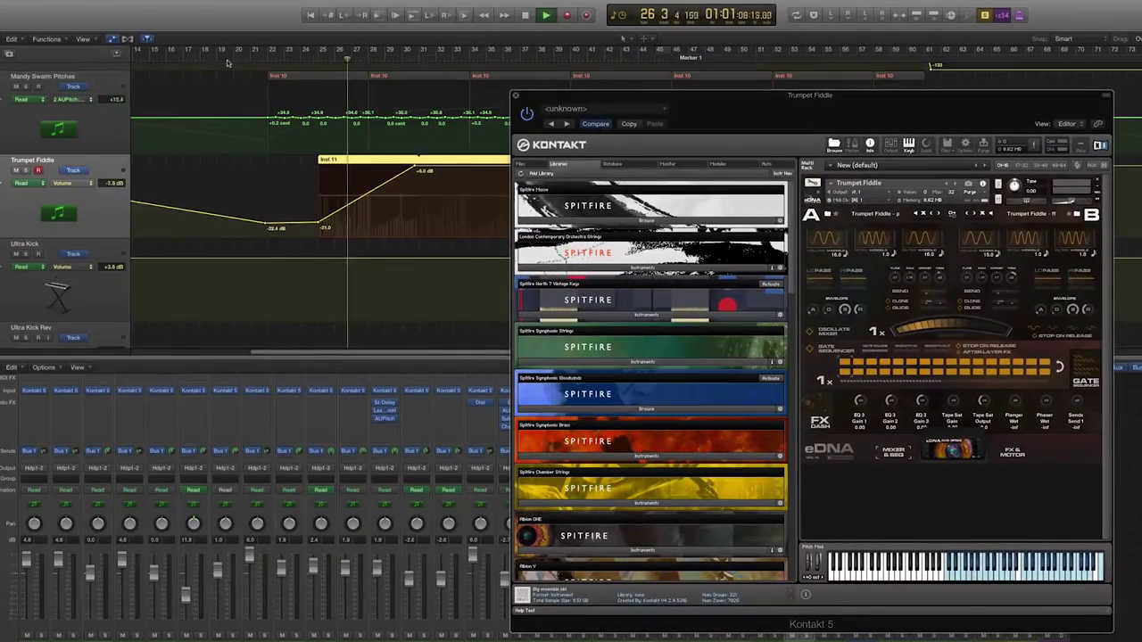
left_click(309, 59)
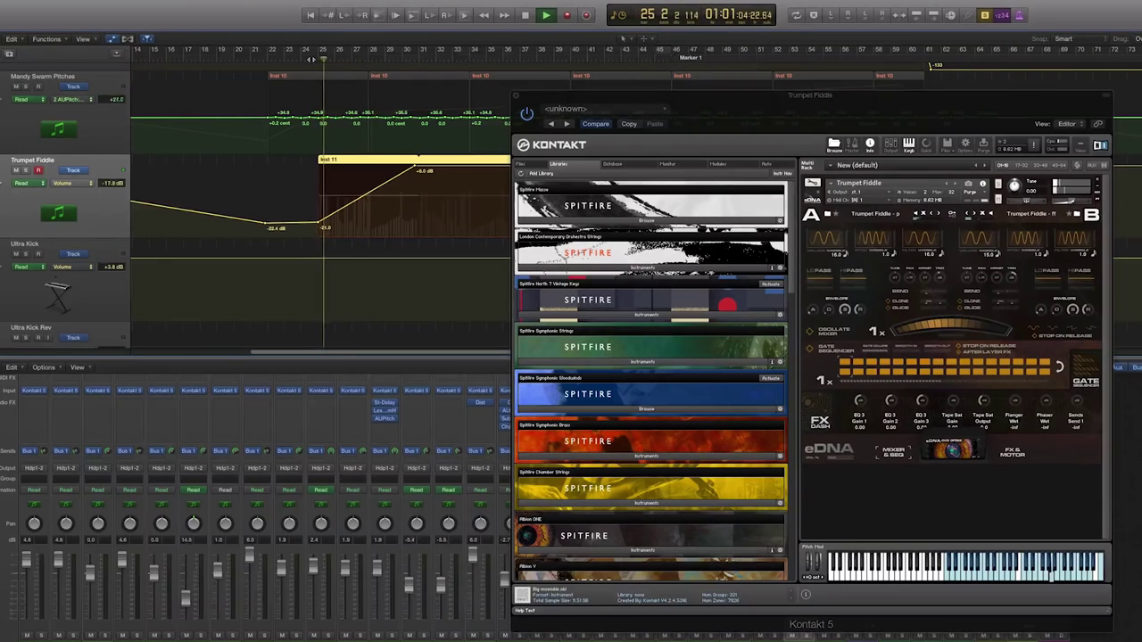
left_click(308, 59)
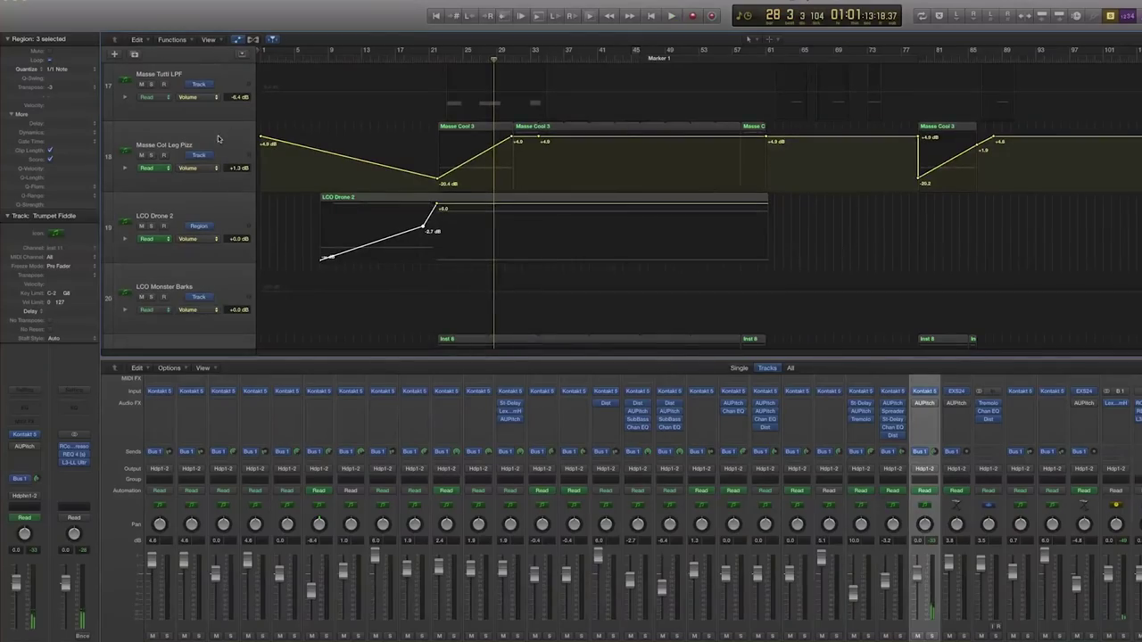
Play the Masse Col Leg Pizz regions from bar 22 and add the LCO Spiccs and Masse Spiccs regions to the audition.
left_click(437, 60)
key("space")
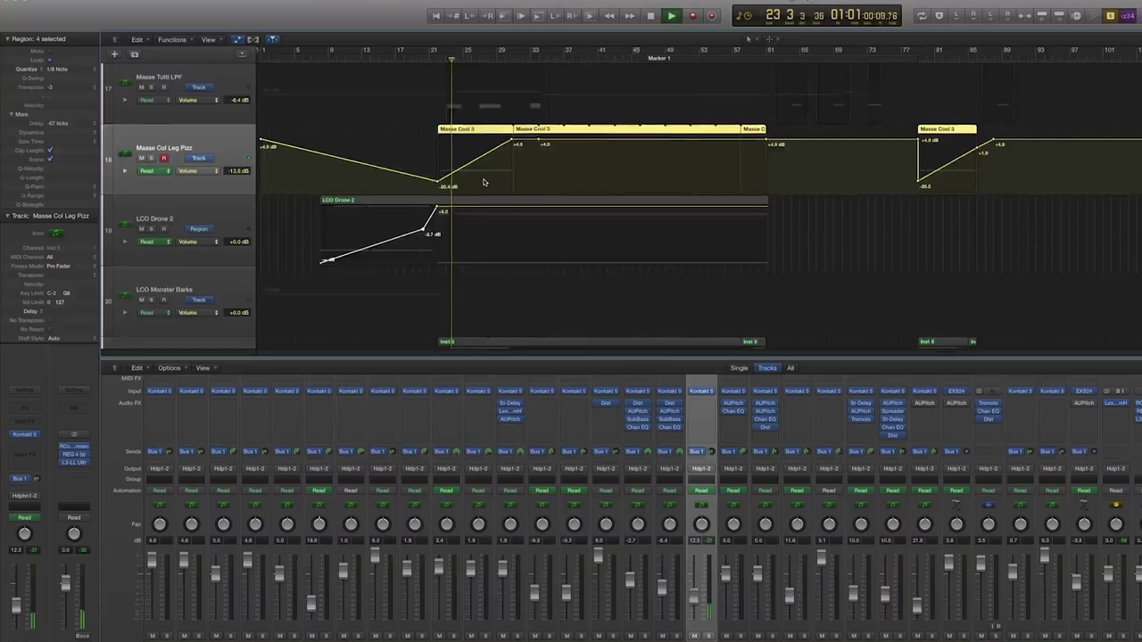
scroll(482, 184, "up", 4)
scroll(483, 179, "up", 3)
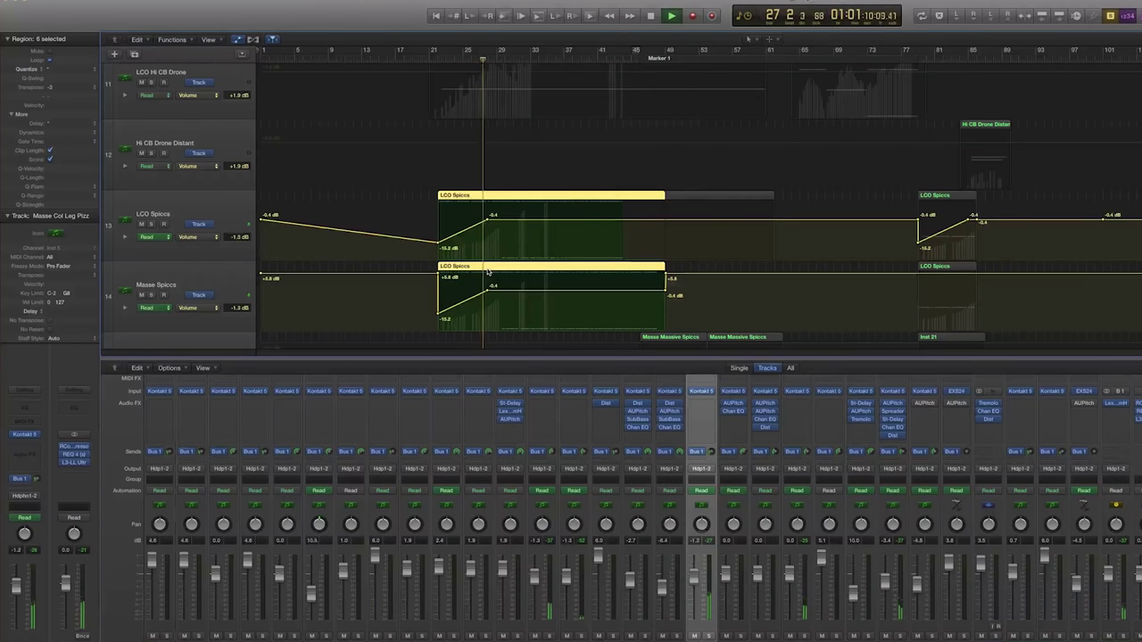
left_click(530, 277)
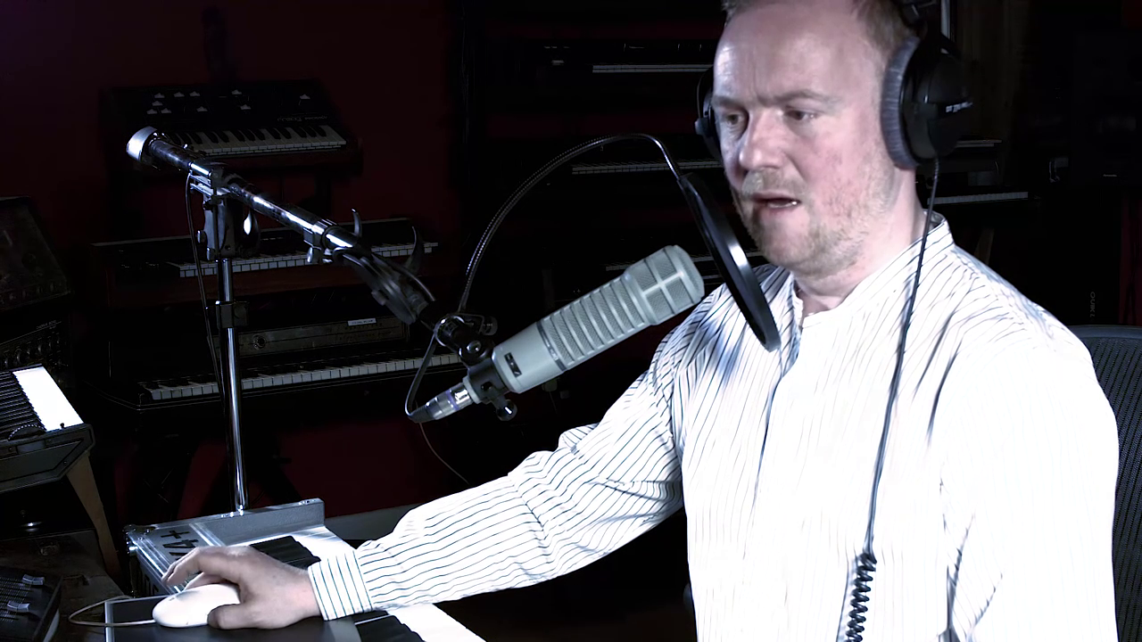
Play the Masse Spiccs and LCO Spiccs regions together.
left_click(176, 282)
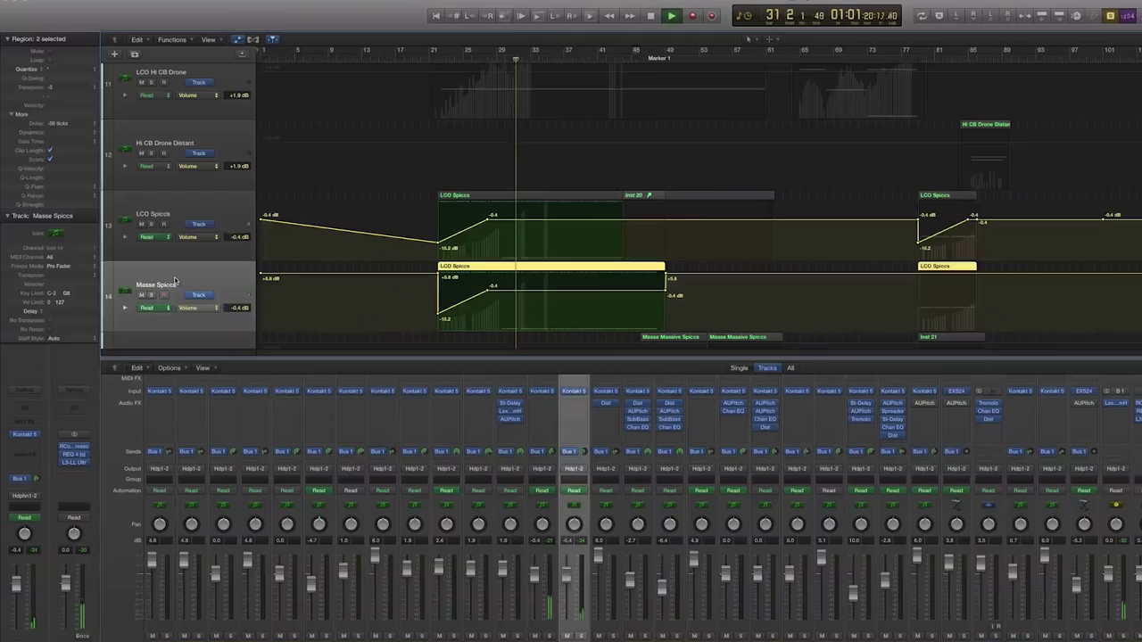
left_click(183, 205, "shift")
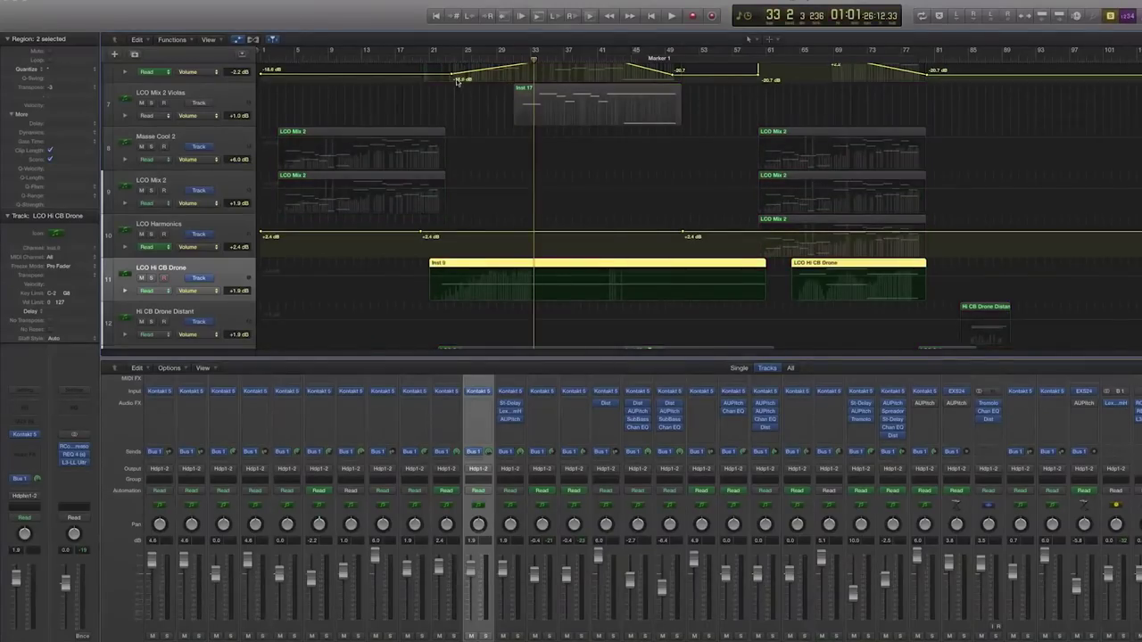
Play the LCO Hi CB Drone region from bar 22 and hide the track automation.
key("space")
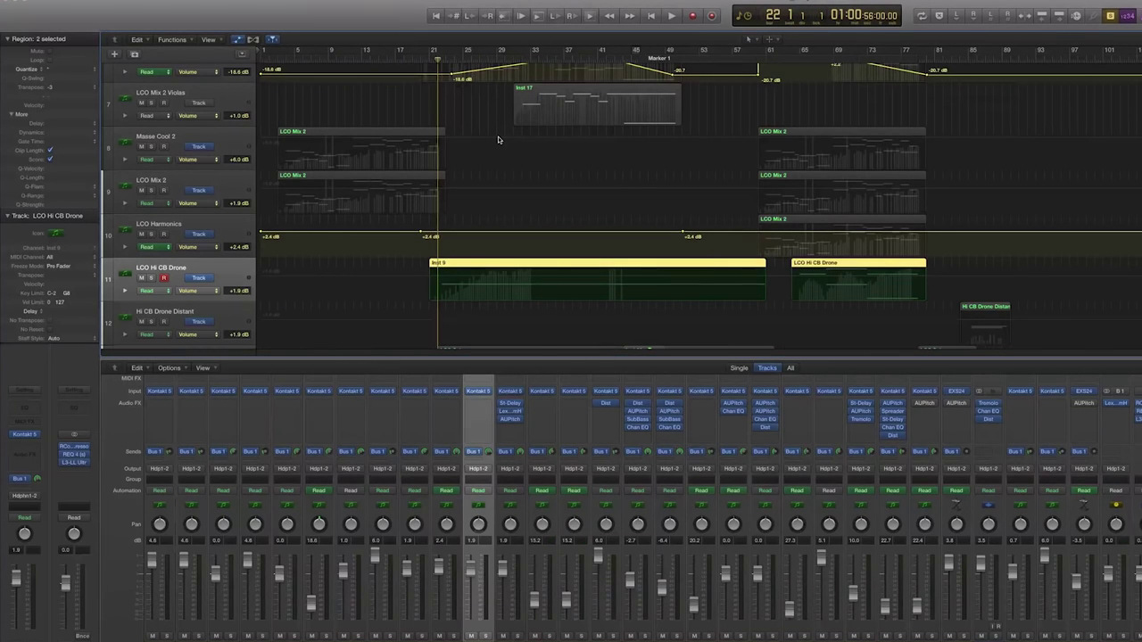
key("space")
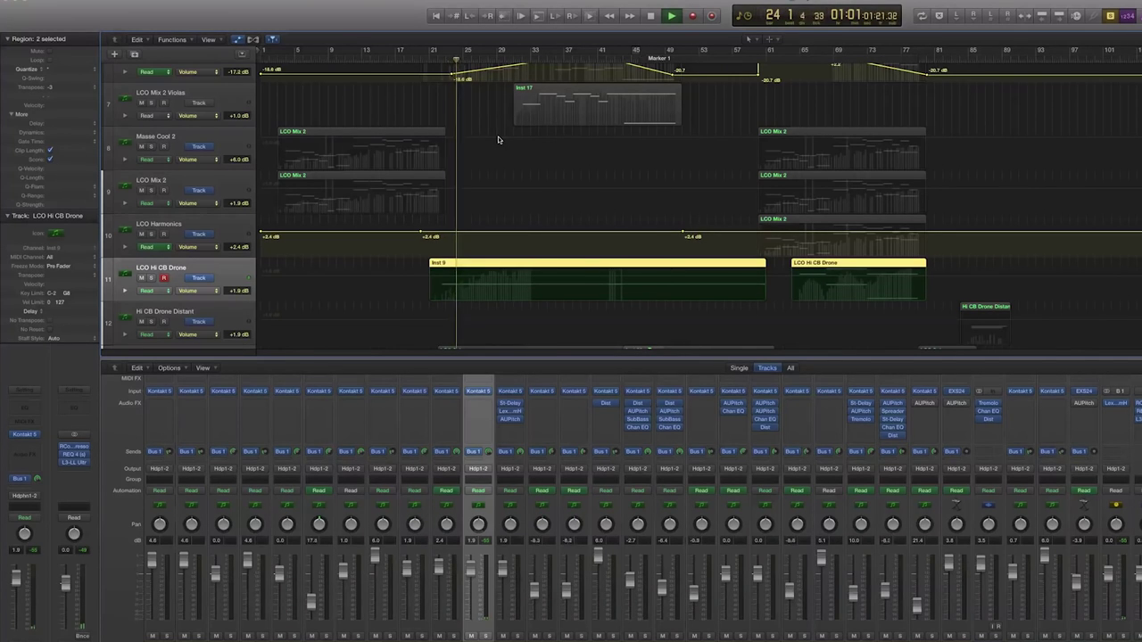
key("a")
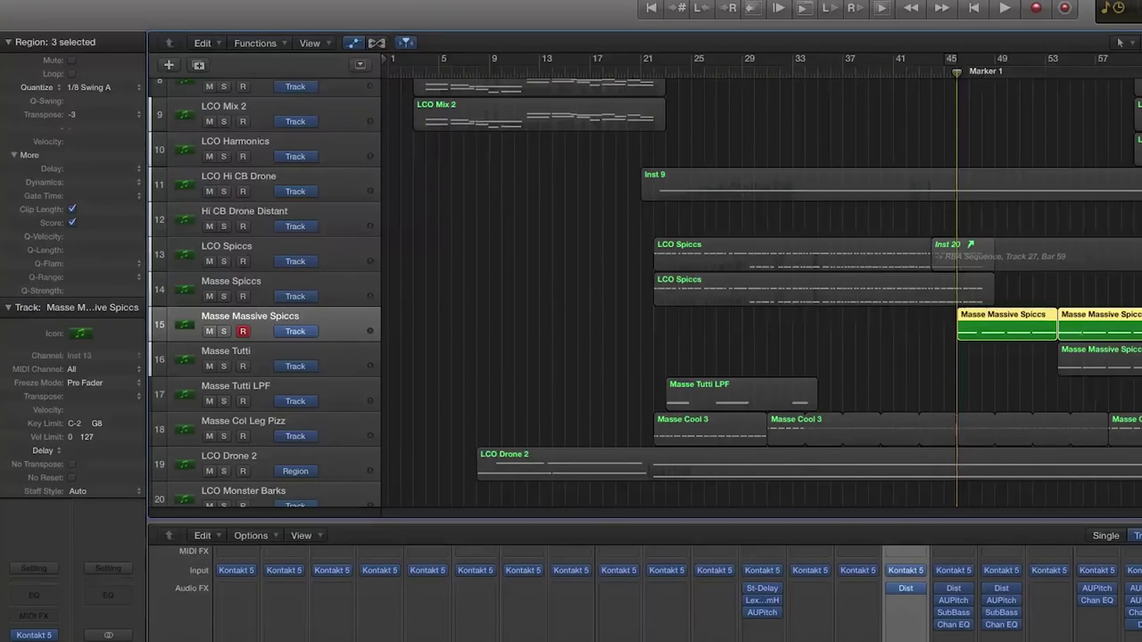
Check the Distortion effect on Masse Massive Spiccs, and bypass the Distortion, AUPitch, SubBass and Channel EQ effects on Masse Tutti.
left_click(905, 587)
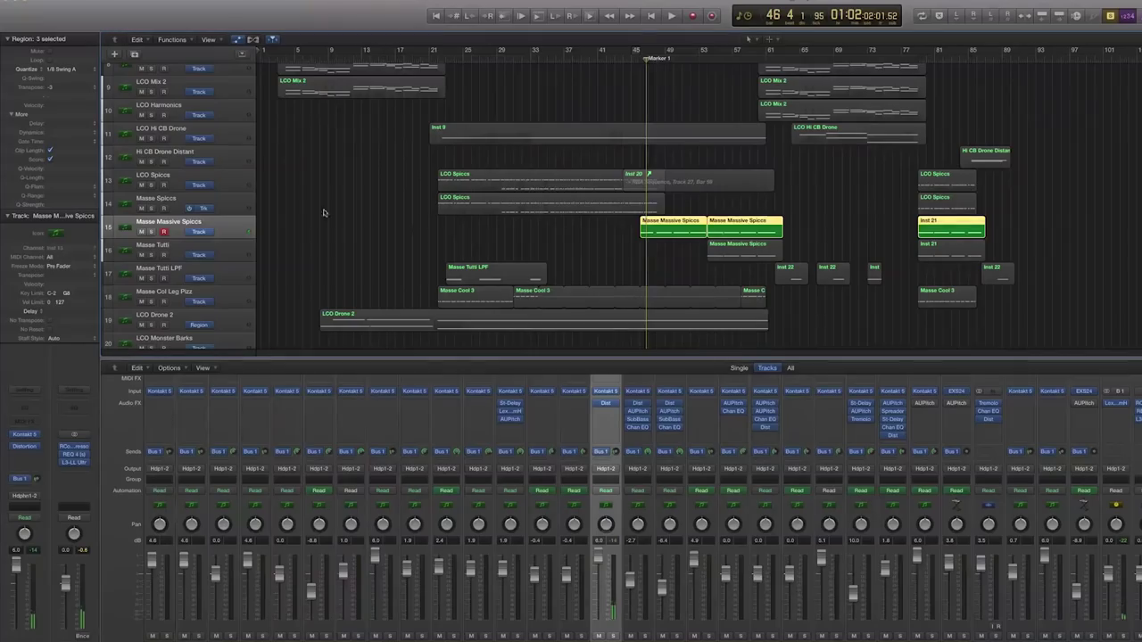
left_click(158, 247)
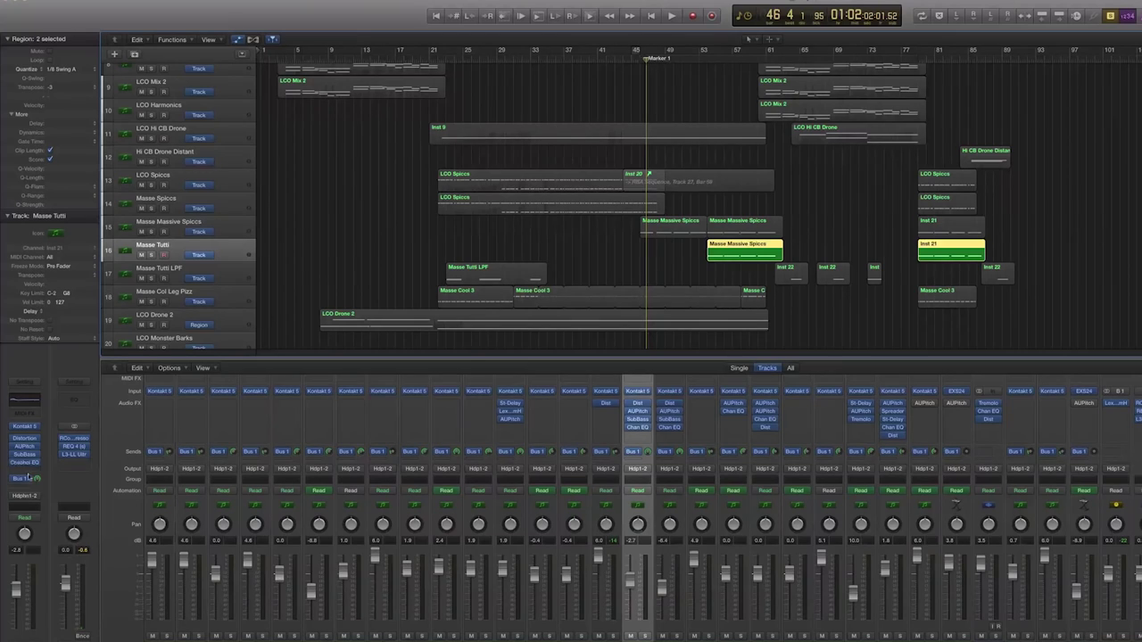
left_click_drag(11, 455, 11, 448)
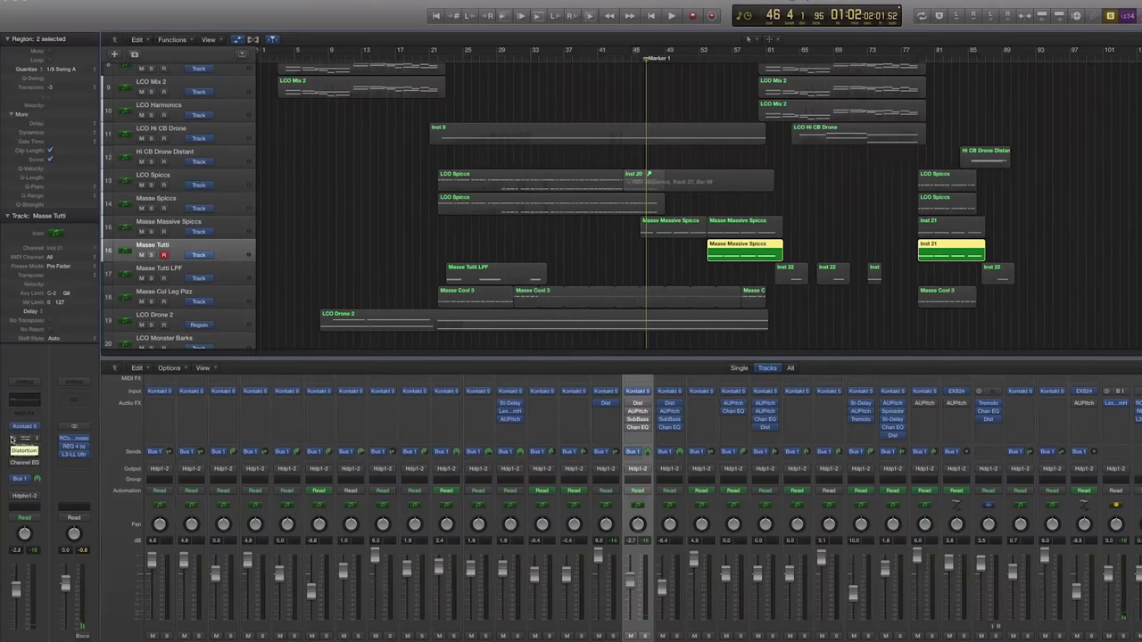
Inspect the AUPitch settings on Masse Tutti and play its region from bar 54 with Distortion and AUPitch enabled.
left_click(25, 447)
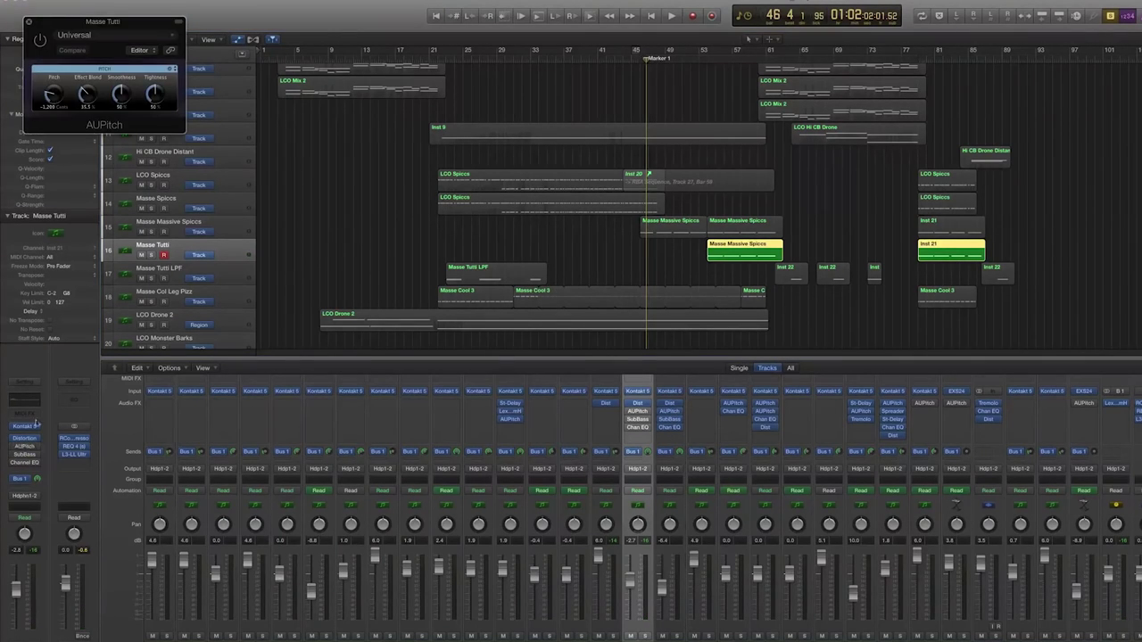
left_click(28, 22)
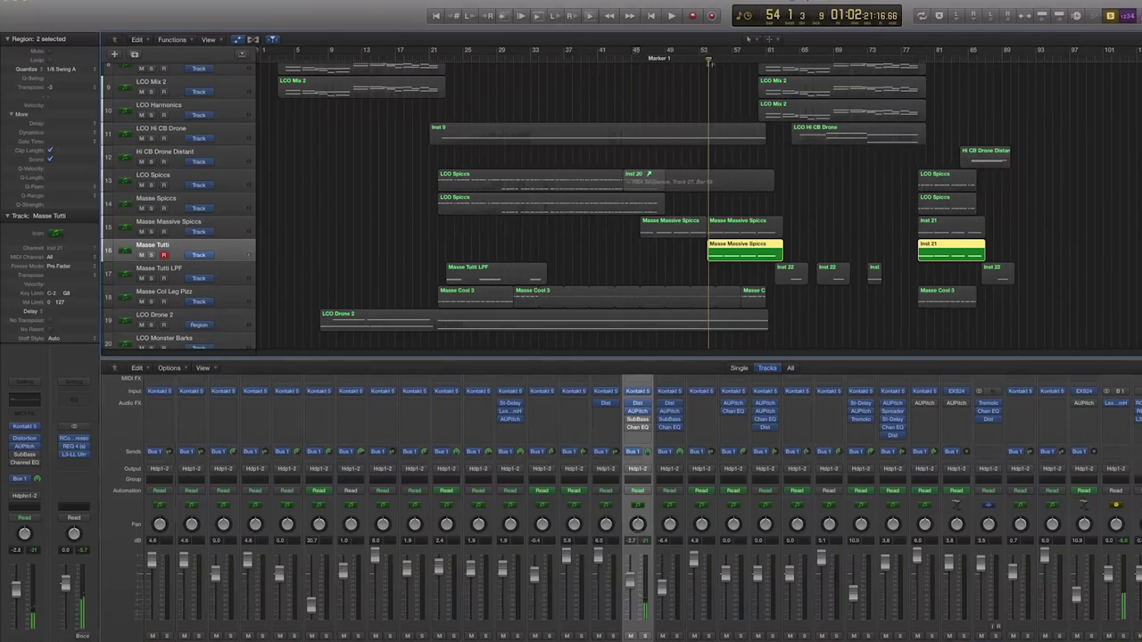
left_click_drag(710, 58, 707, 58)
key("space")
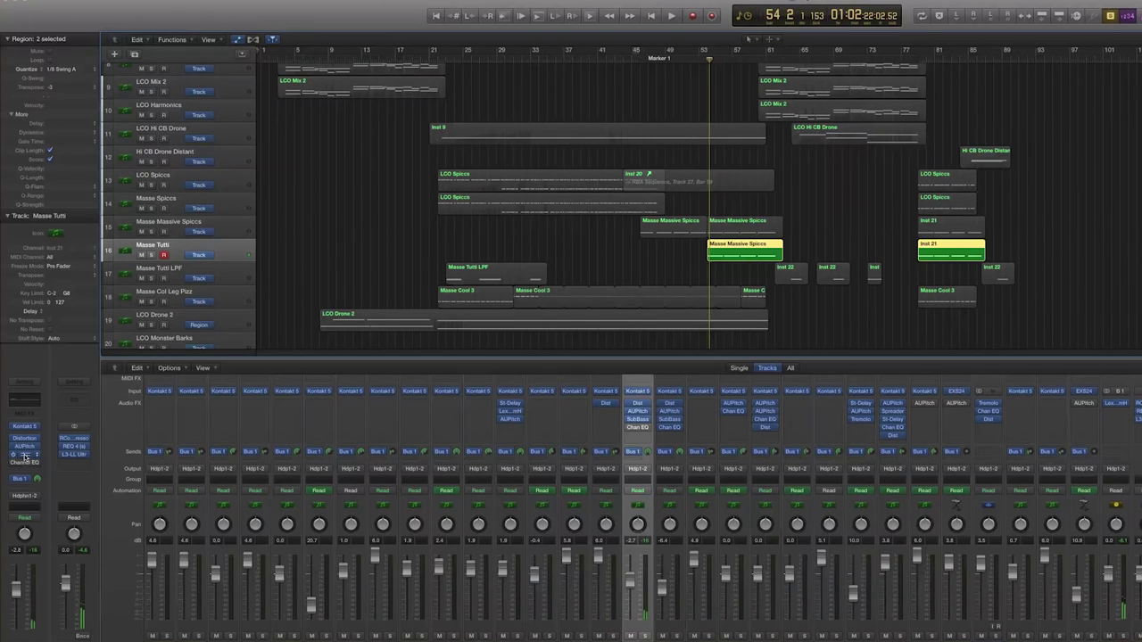
Inspect the SubBass effect on Masse Tutti and replay its region from bar 54 with SubBass enabled.
left_click(25, 454)
left_click(28, 22)
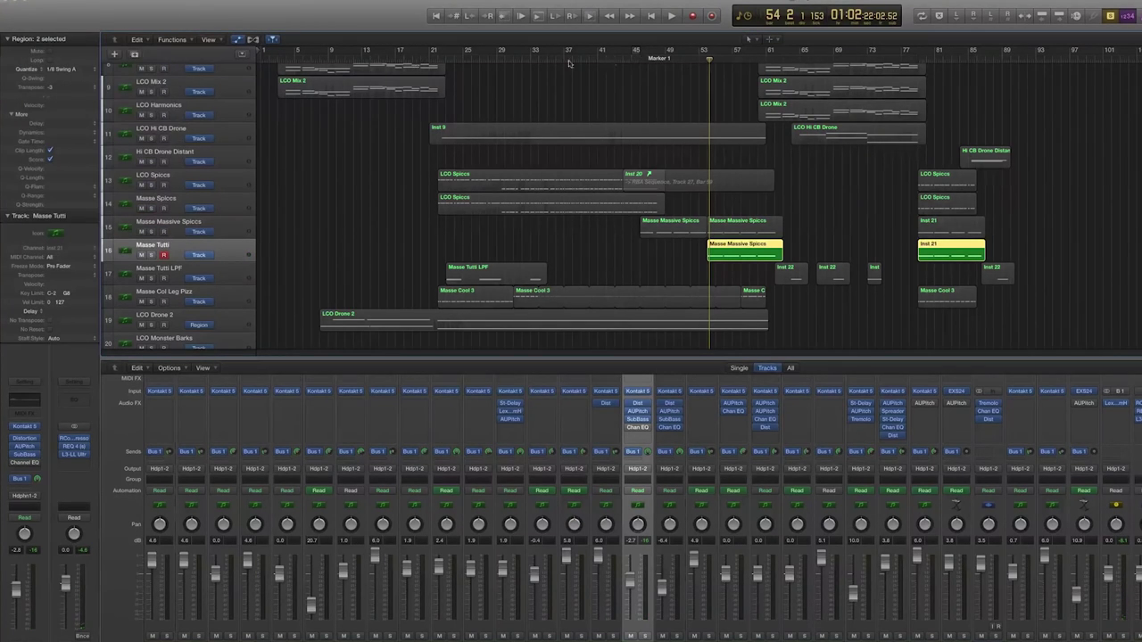
left_click(706, 58)
key("space")
key("space")
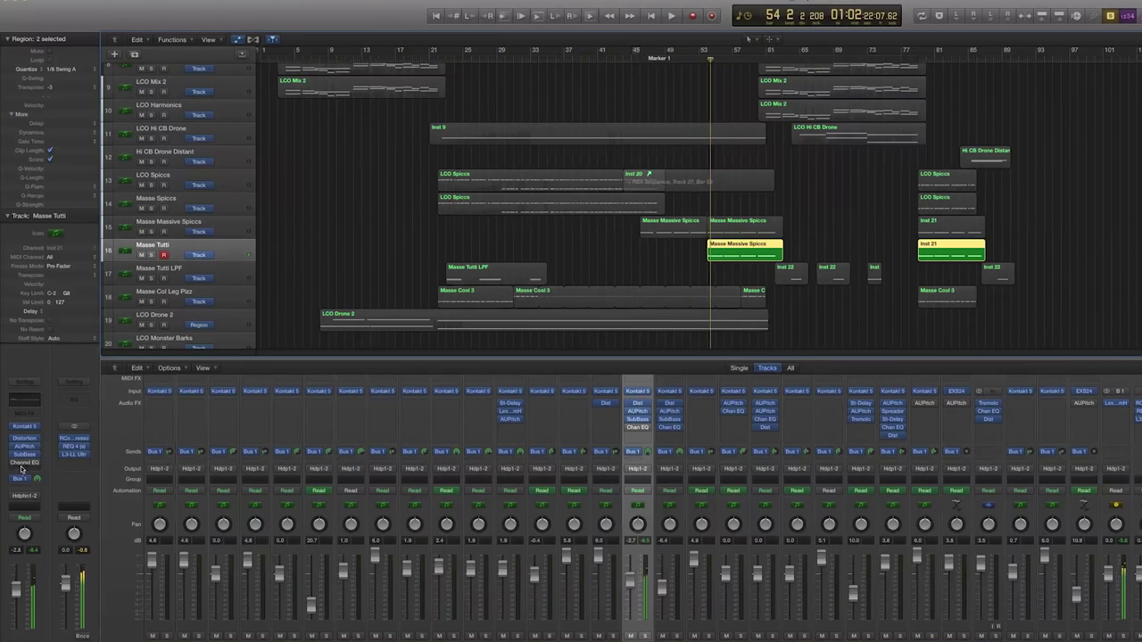
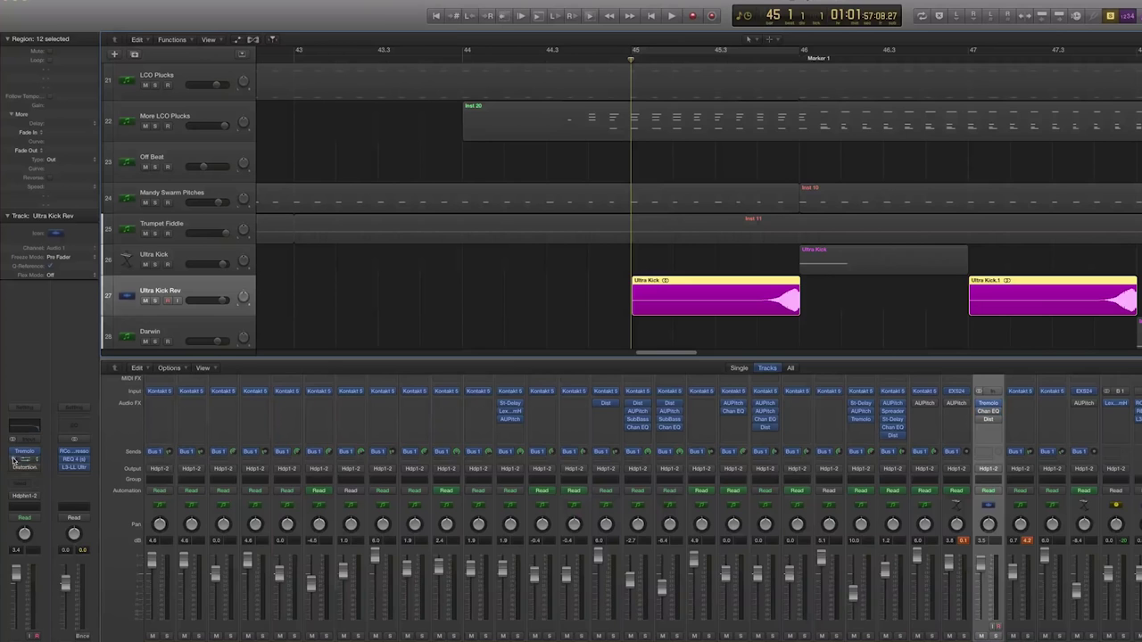
Audition Ultra Kick Rev with its effects bypassed, and loop bar 45 with Tremolo, Channel EQ and Distortion enabled.
key("space")
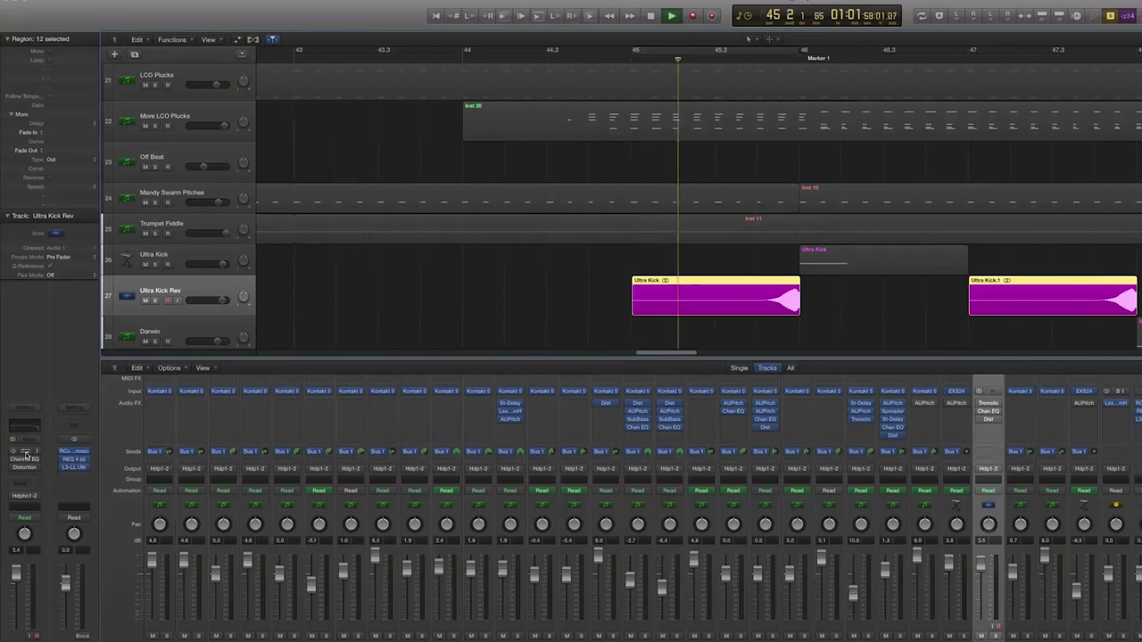
key("space")
left_click(672, 51)
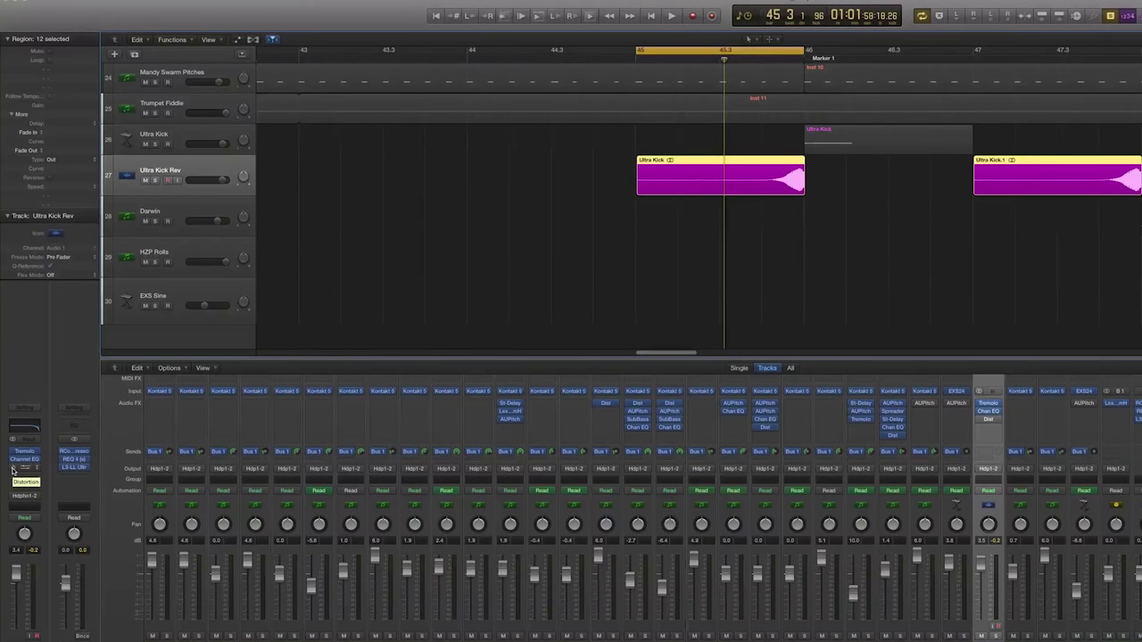
key("space")
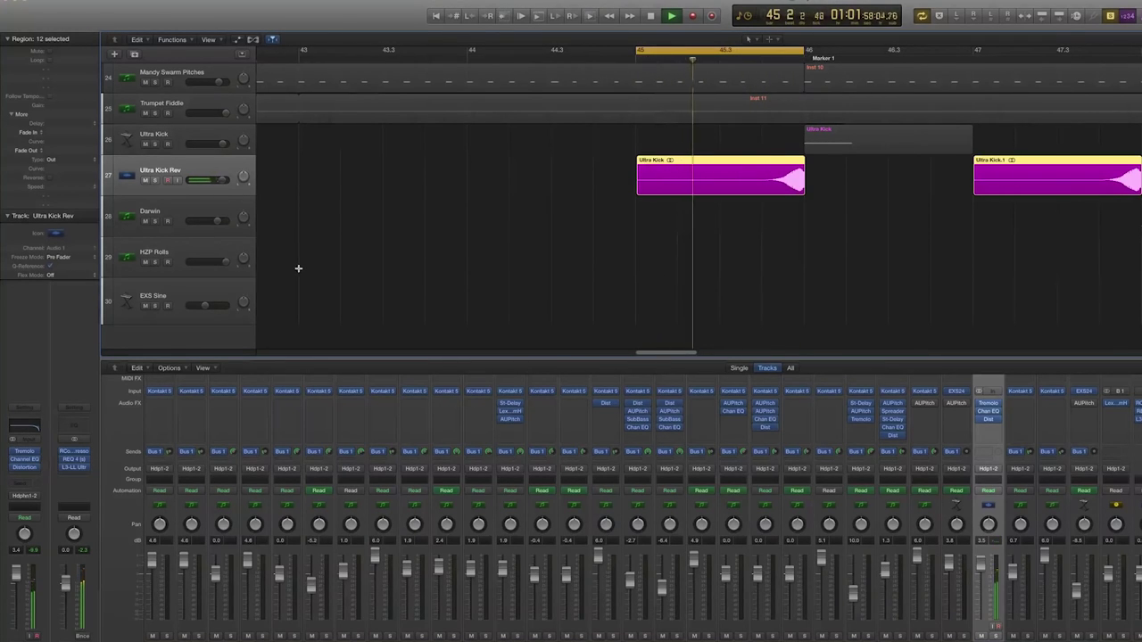
Deselect the Ultra Kick Rev regions and select the HZP Rolls and Darwin tracks in turn to review their regions.
key("super+Up")
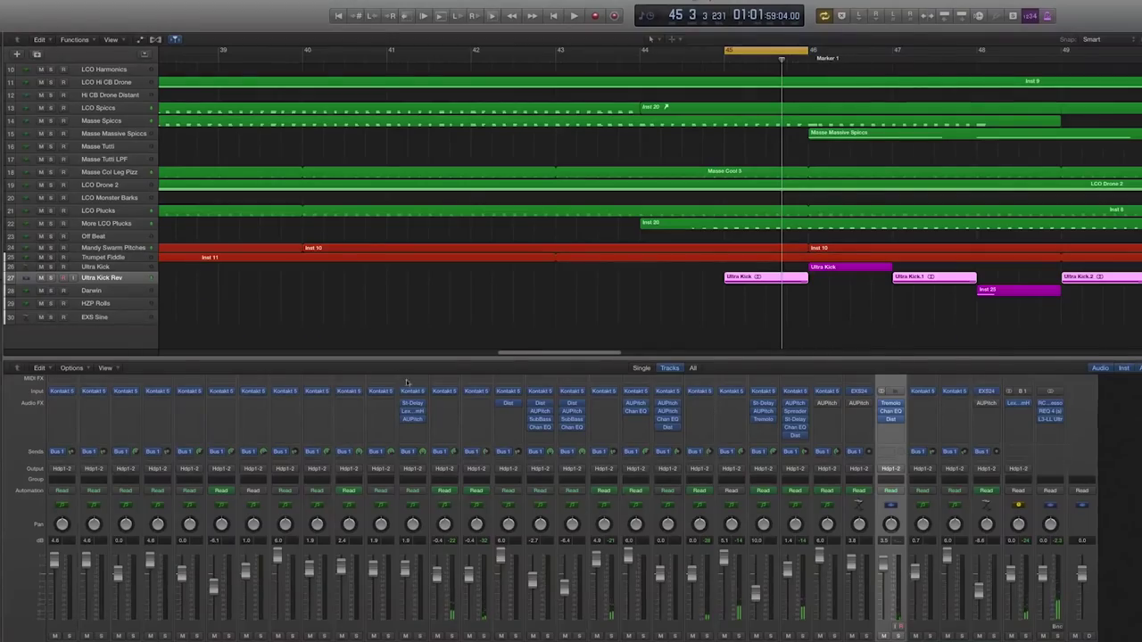
left_click(510, 296)
key("super+Left")
key("super+Left")
key("super+Left")
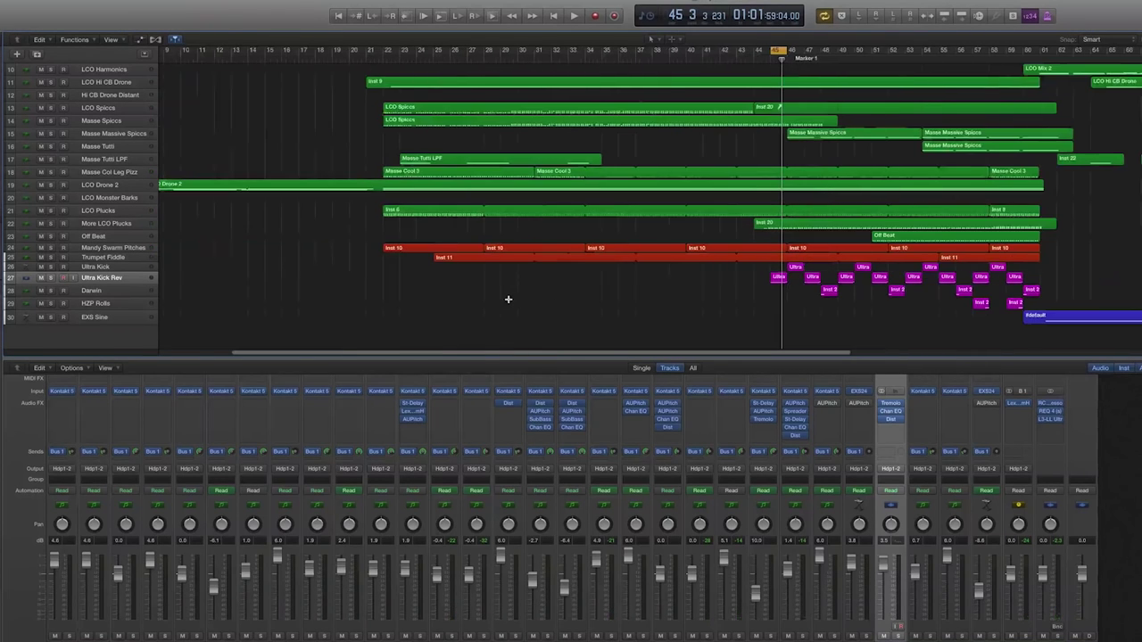
left_click(93, 305)
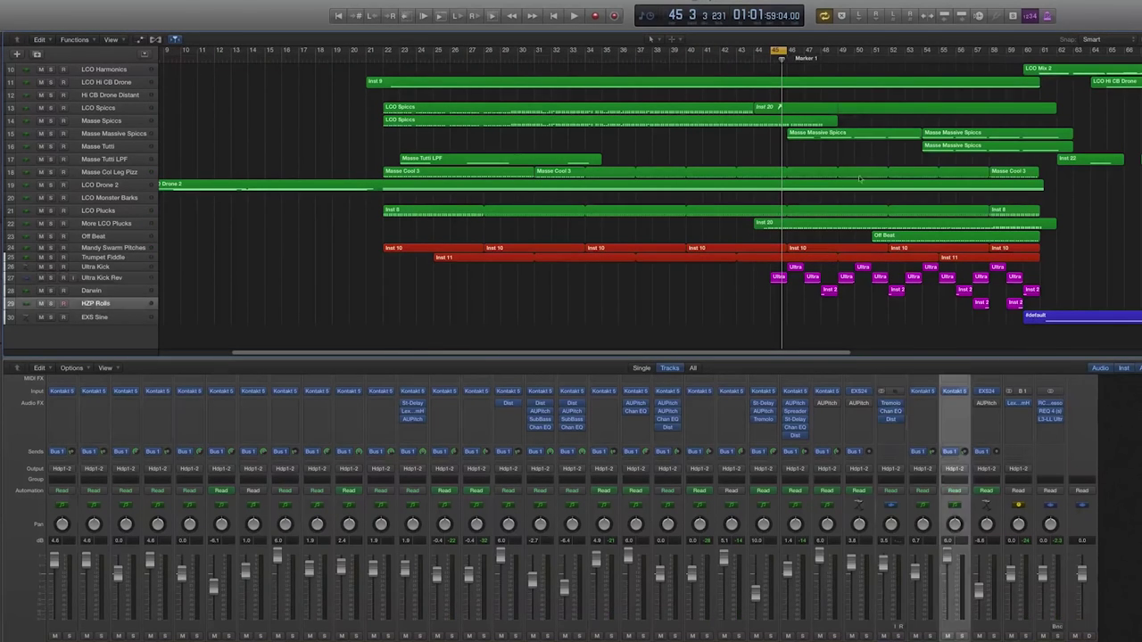
left_click(89, 291)
left_click(106, 306)
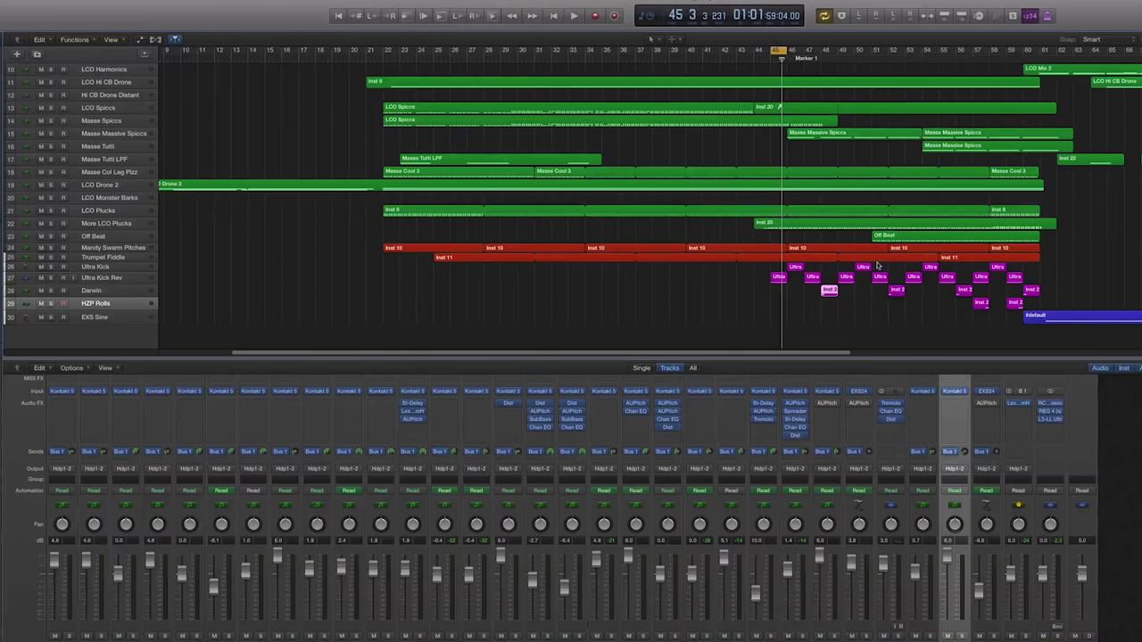
Solo the HZP Rolls region at bar 59, play it, and turn solo off.
scroll(883, 268, "right", 10)
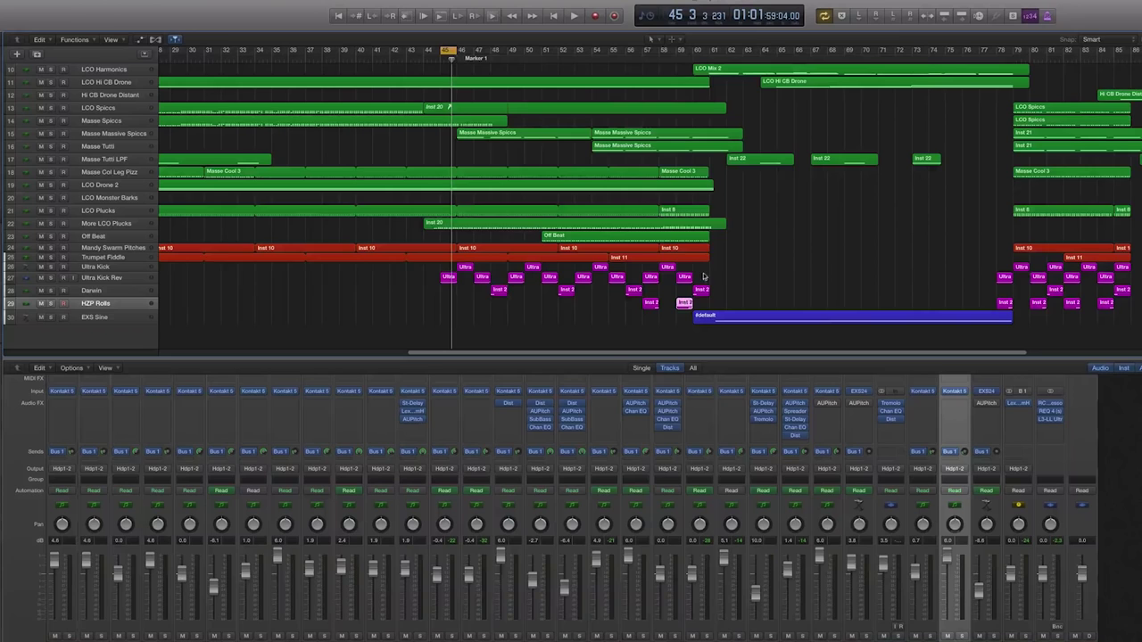
key("ctrl+s")
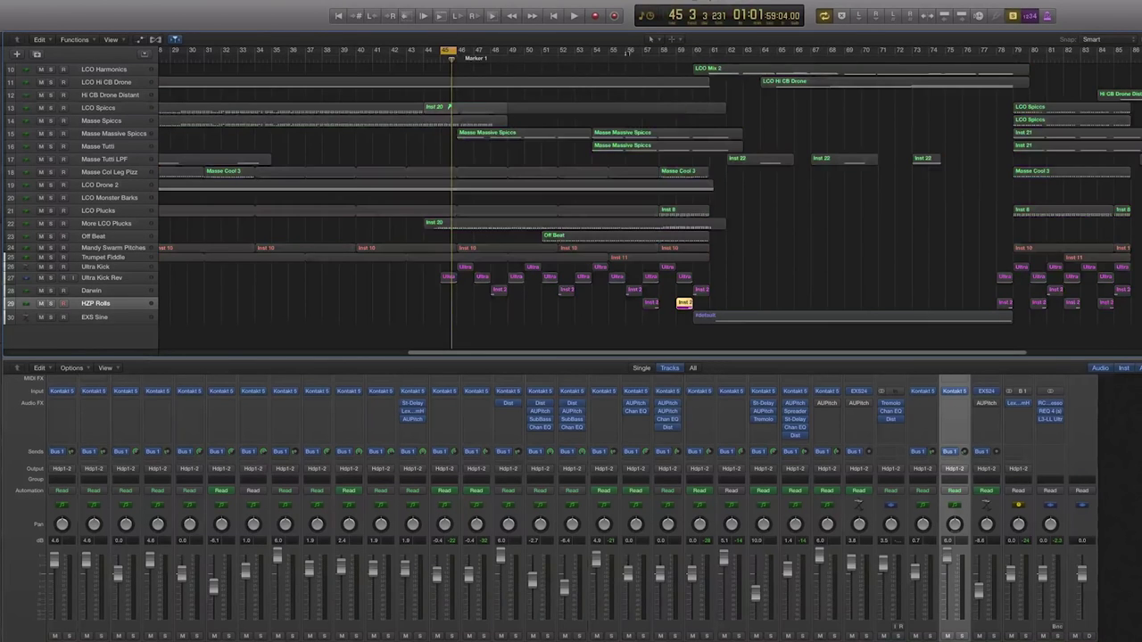
left_click(681, 60)
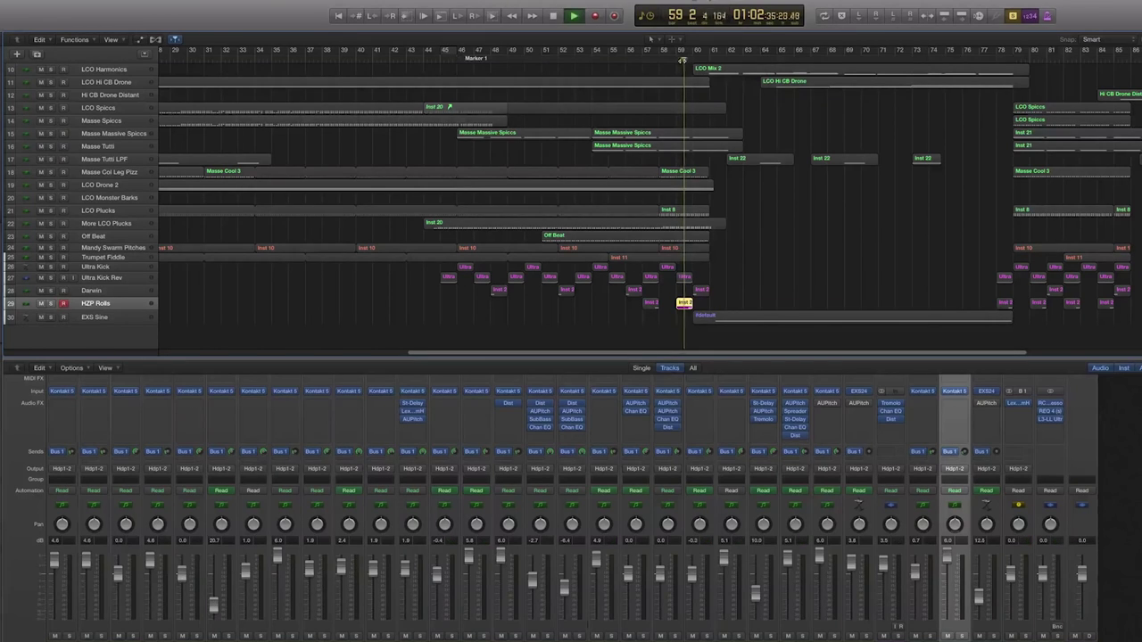
key("space")
key("ctrl+s")
Select the Ligeti Bass and LCO Mix 1 tracks in turn to compare their instruments and regions from bar 59.
scroll(791, 177, "up", 5)
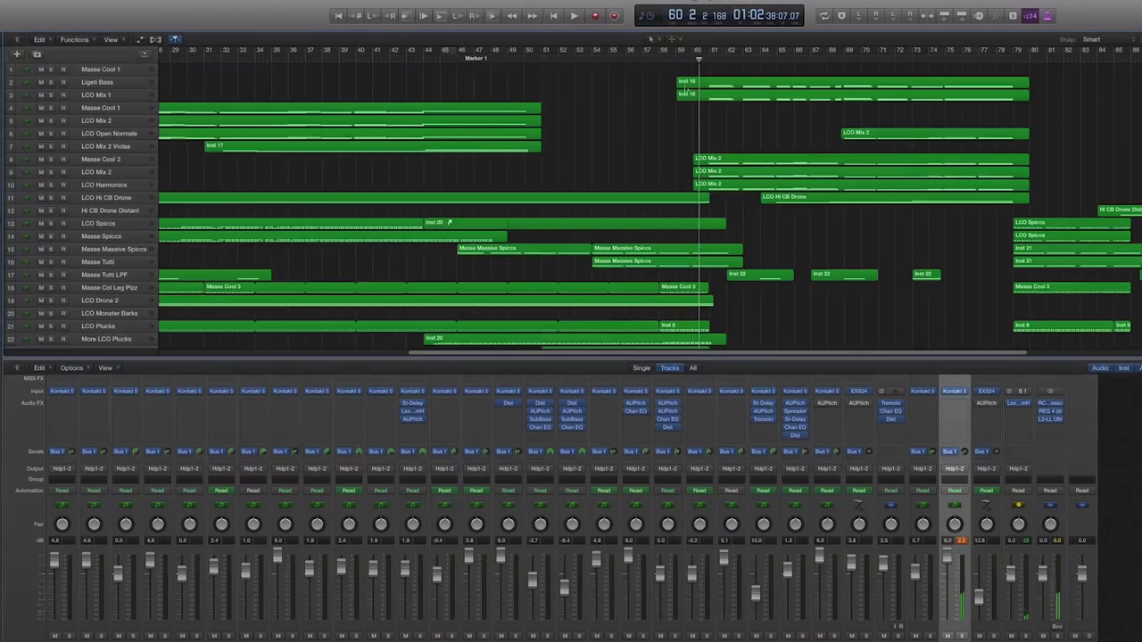
left_click(107, 82)
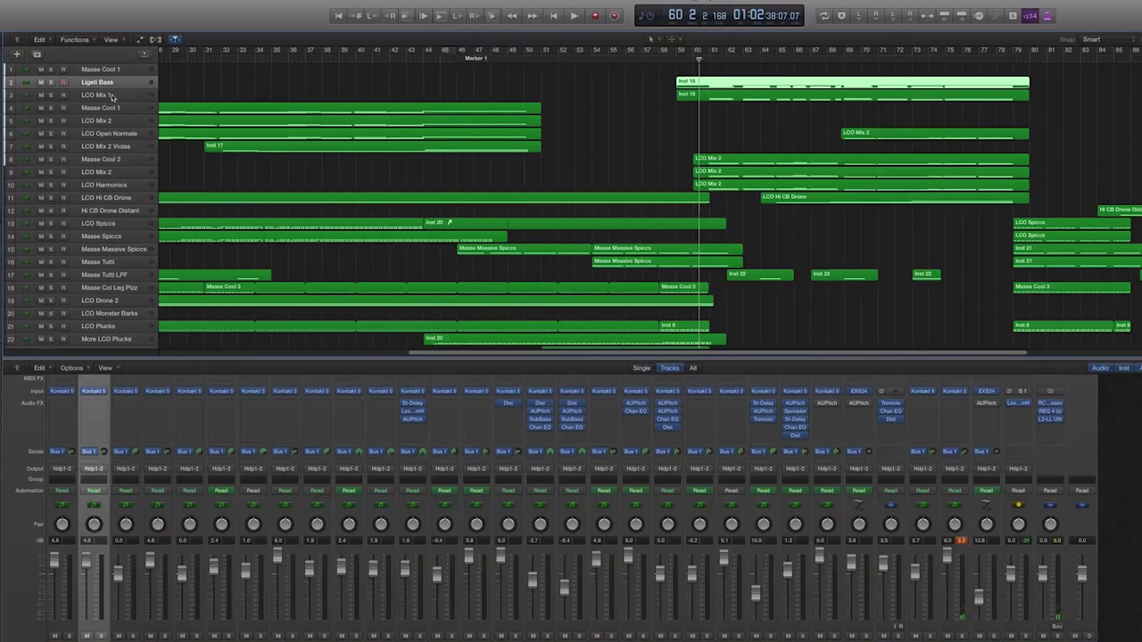
left_click(112, 96)
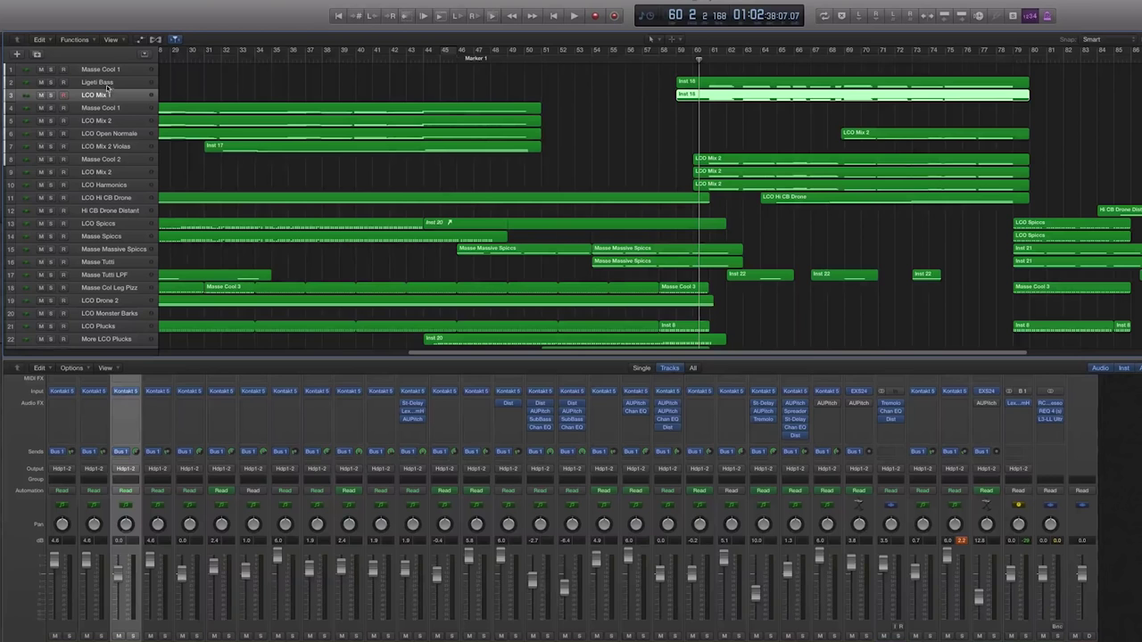
left_click(108, 82)
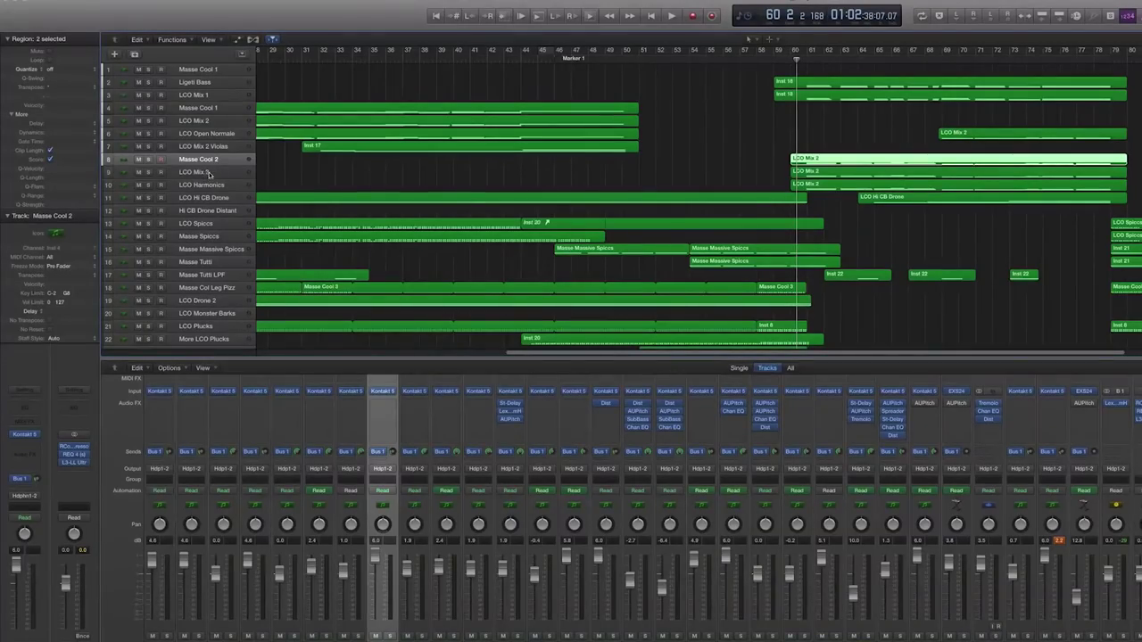
Audition the instruments on the lower LCO Mix 2, LCO Harmonics and LCO Hi CB Drone tracks in turn.
left_click(207, 173)
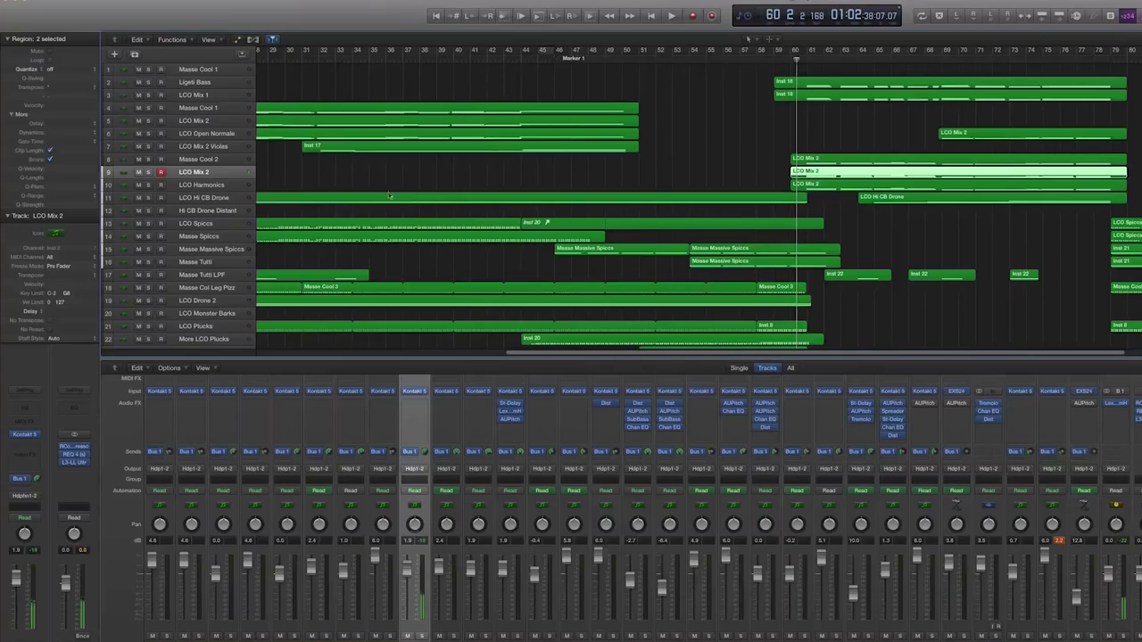
left_click(200, 187)
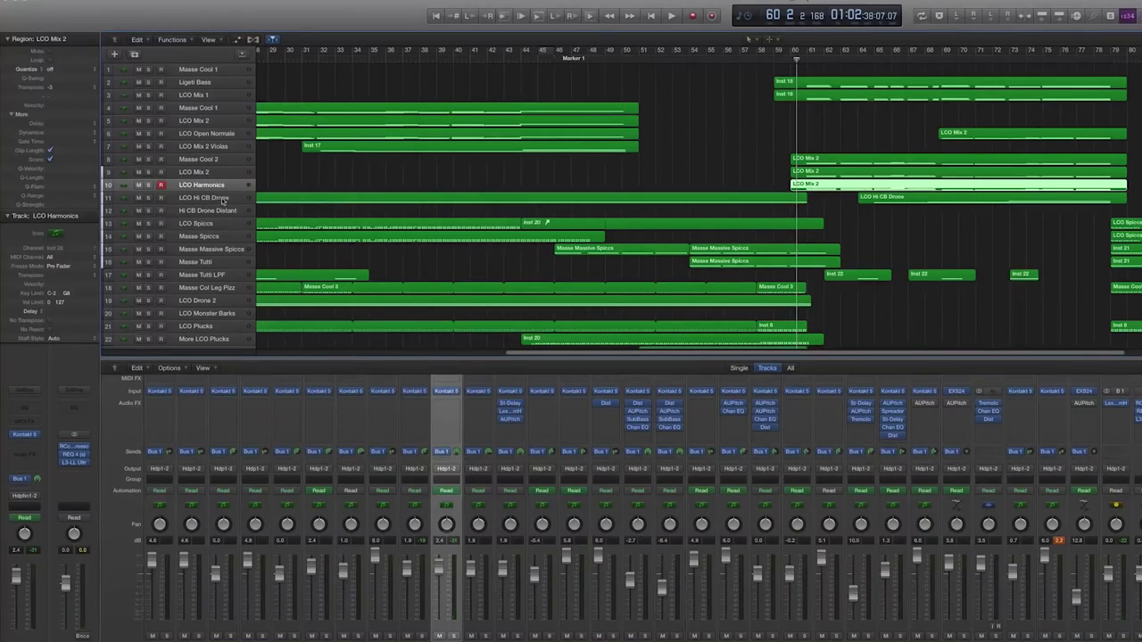
left_click(223, 198)
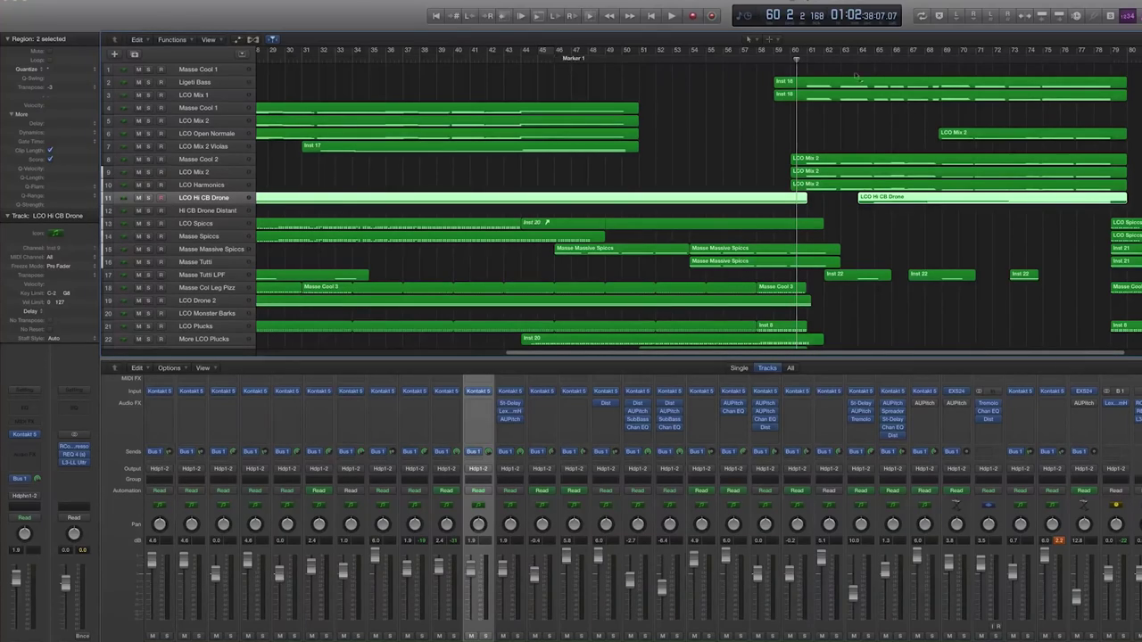
Play the string regions between bars 59 and 80 in solo and examine their notes and modulation in the Piano Roll.
left_click_drag(849, 73, 1128, 187)
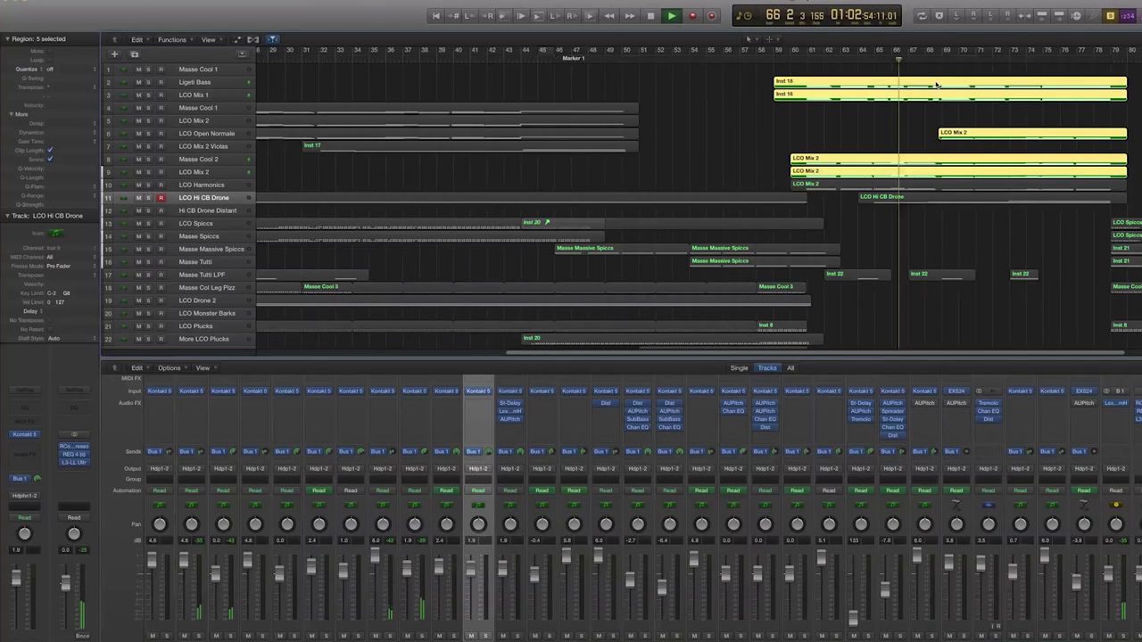
key("p")
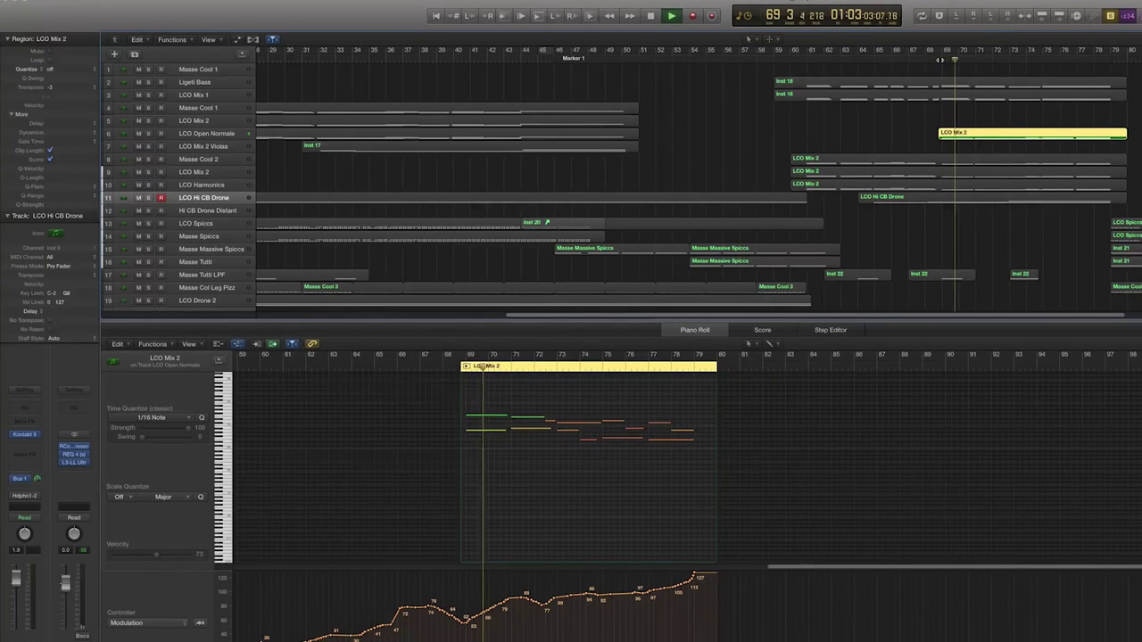
left_click(941, 198)
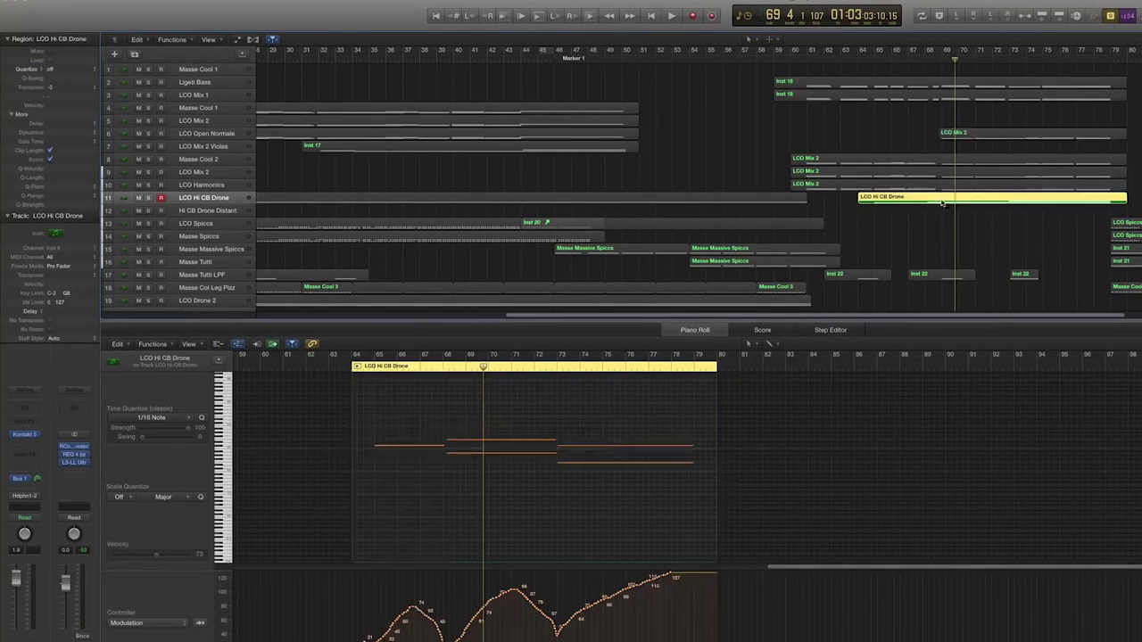
left_click_drag(1039, 234, 914, 79)
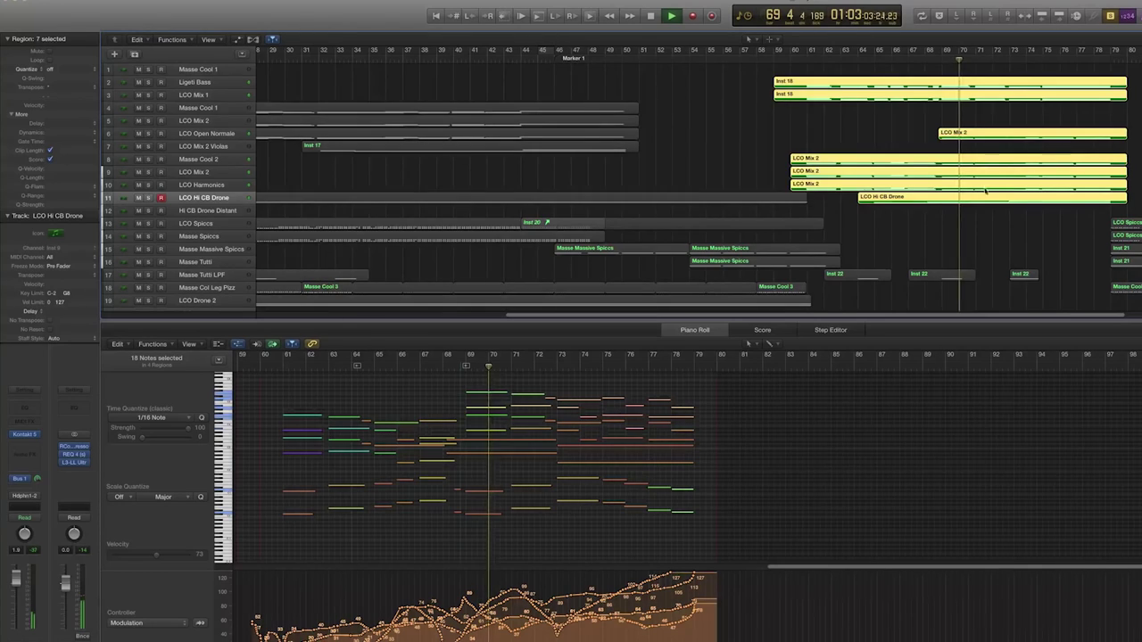
Raise the ENV 2 attack slightly in the EXS Sine track's EXS24 and close the instrument window.
scroll(968, 188, "down", 5)
scroll(969, 187, "up", 5)
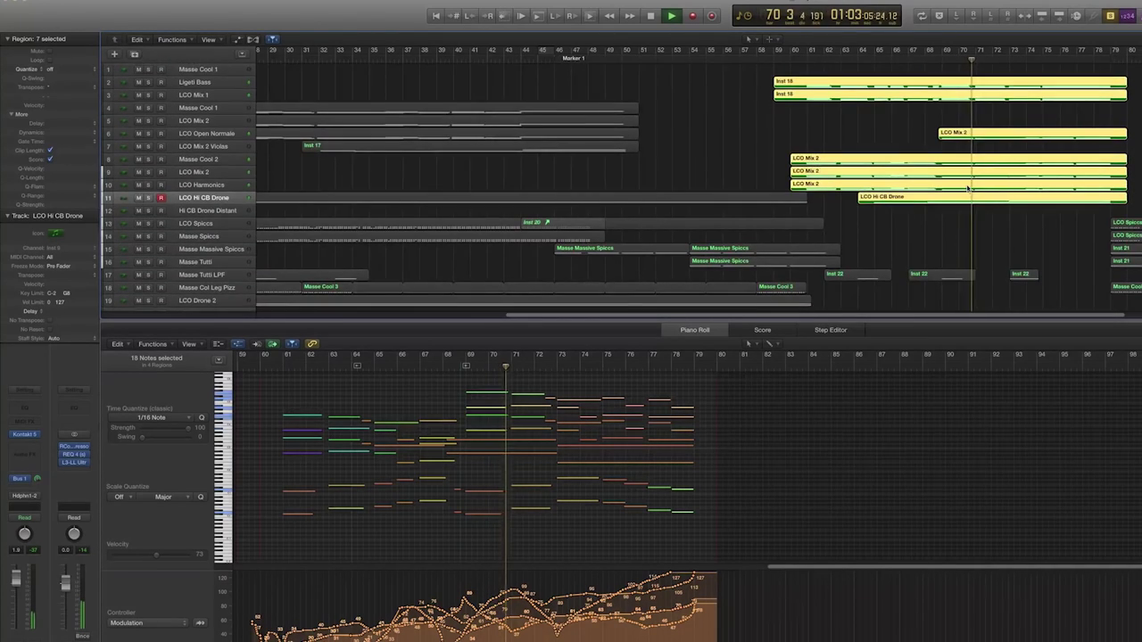
scroll(968, 187, "down", 6)
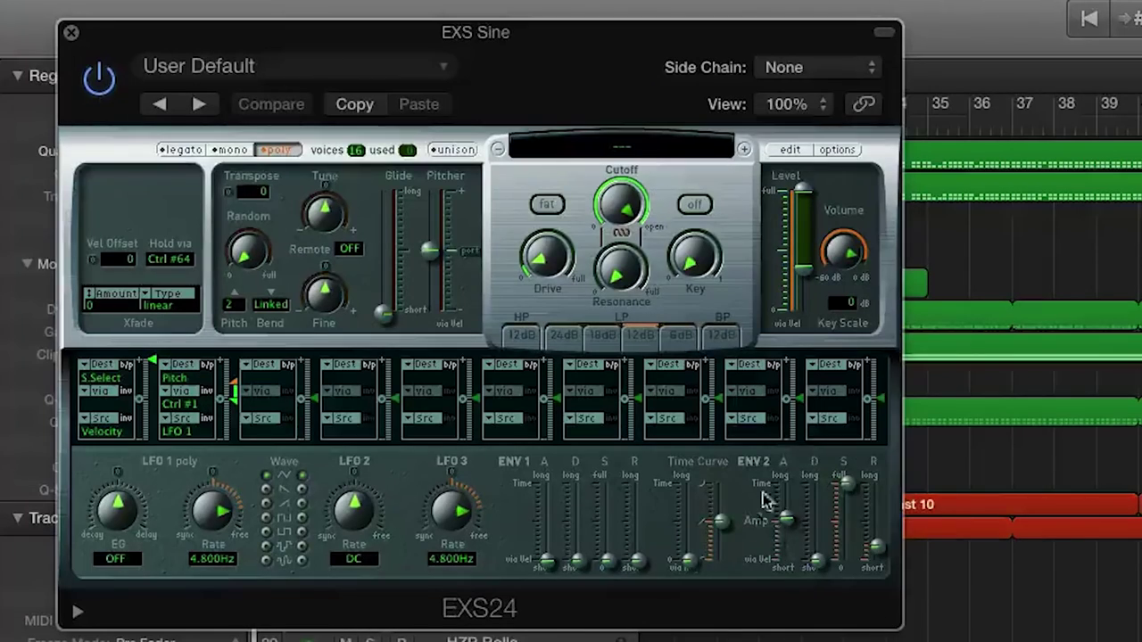
left_click(786, 520)
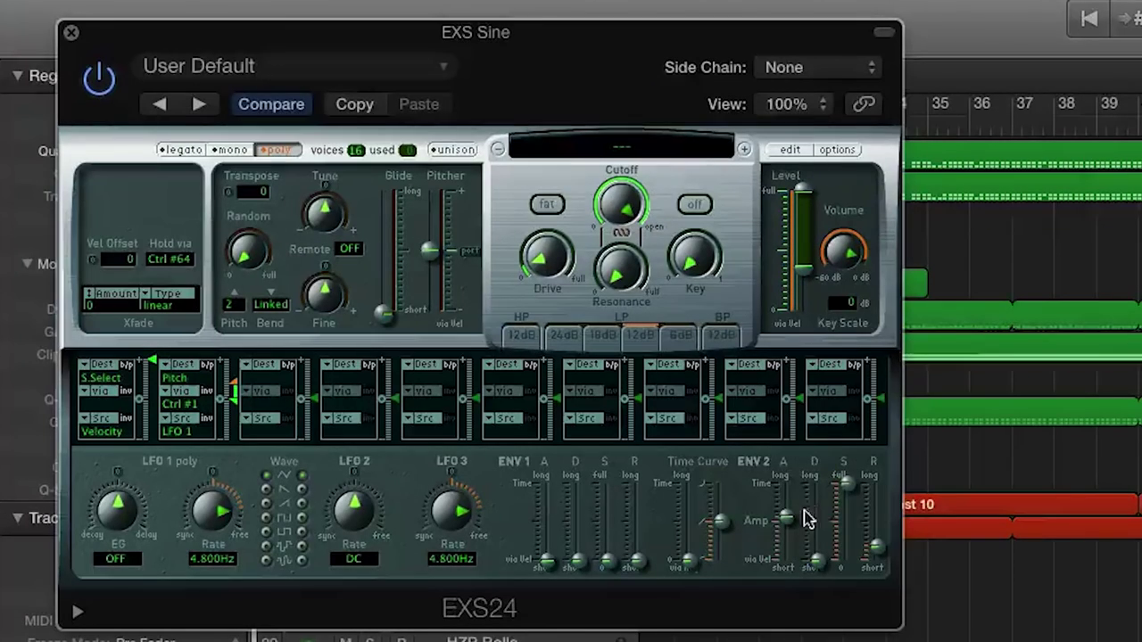
left_click(70, 35)
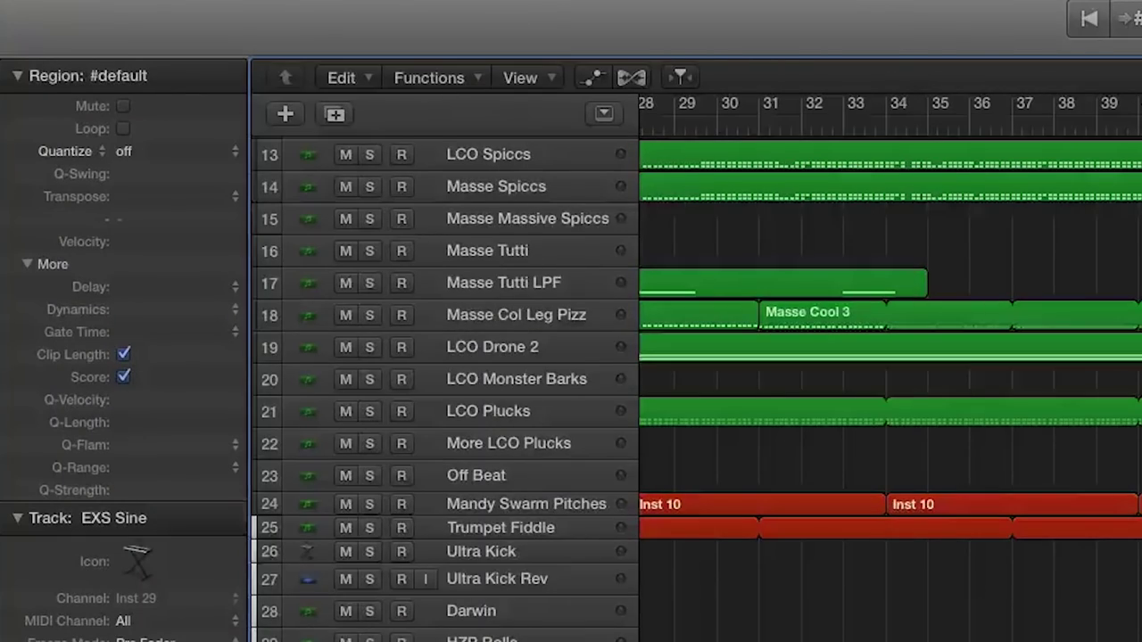
Select the upper string regions between bars 59 and 80 together with the EXS Sine region to audition them.
scroll(571, 389, "up", 8)
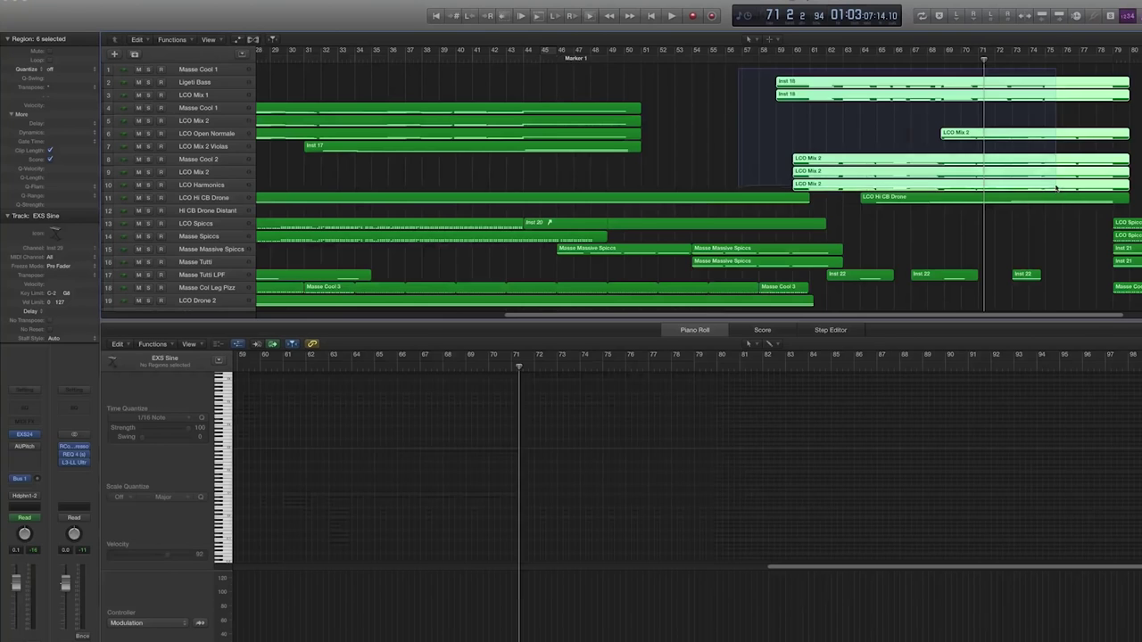
scroll(973, 260, "down", 8)
left_click(903, 278, "shift")
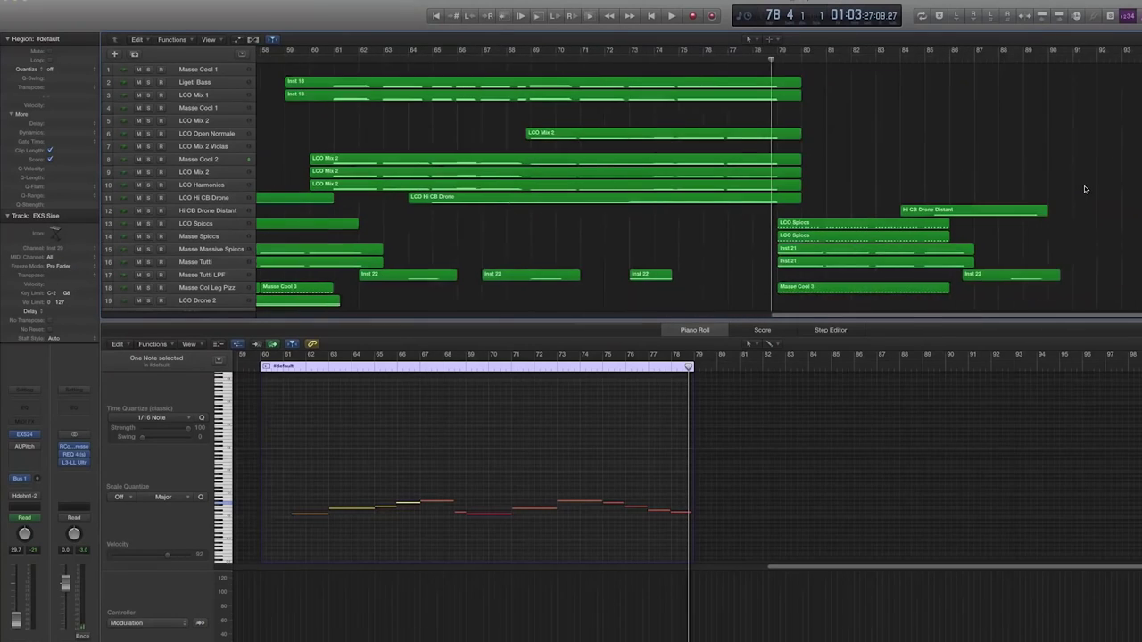
Select the Hi CB Drone Distant region at bar 84, play it from about bar 85, and stop playback.
scroll(1083, 189, "down", 5)
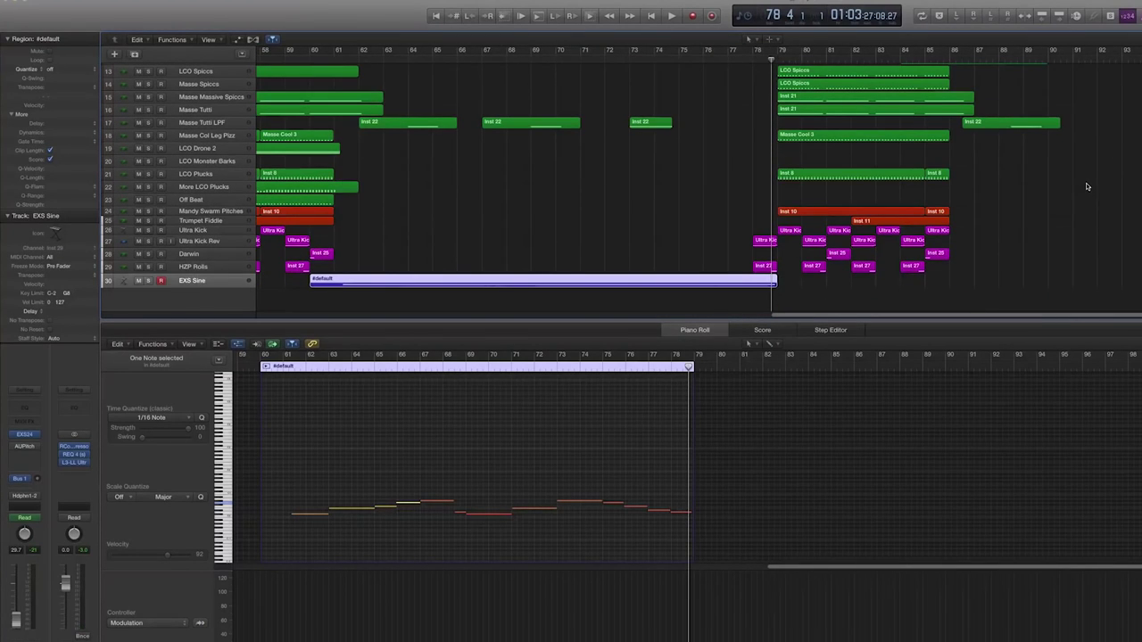
scroll(970, 204, "left", 10)
scroll(900, 236, "right", 7)
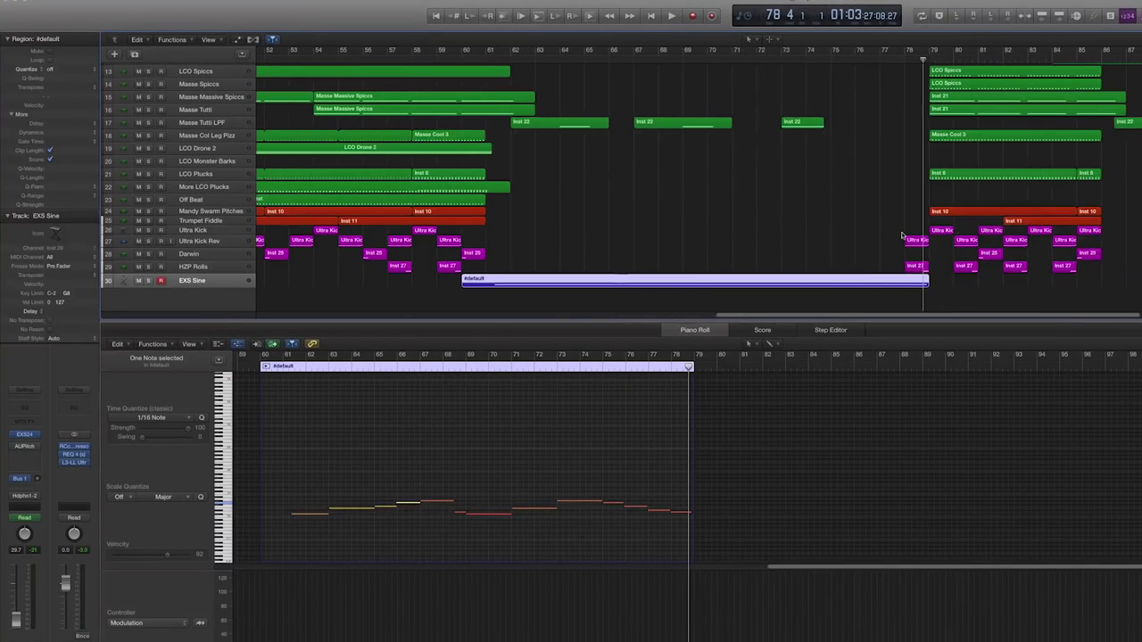
scroll(982, 275, "up", 5)
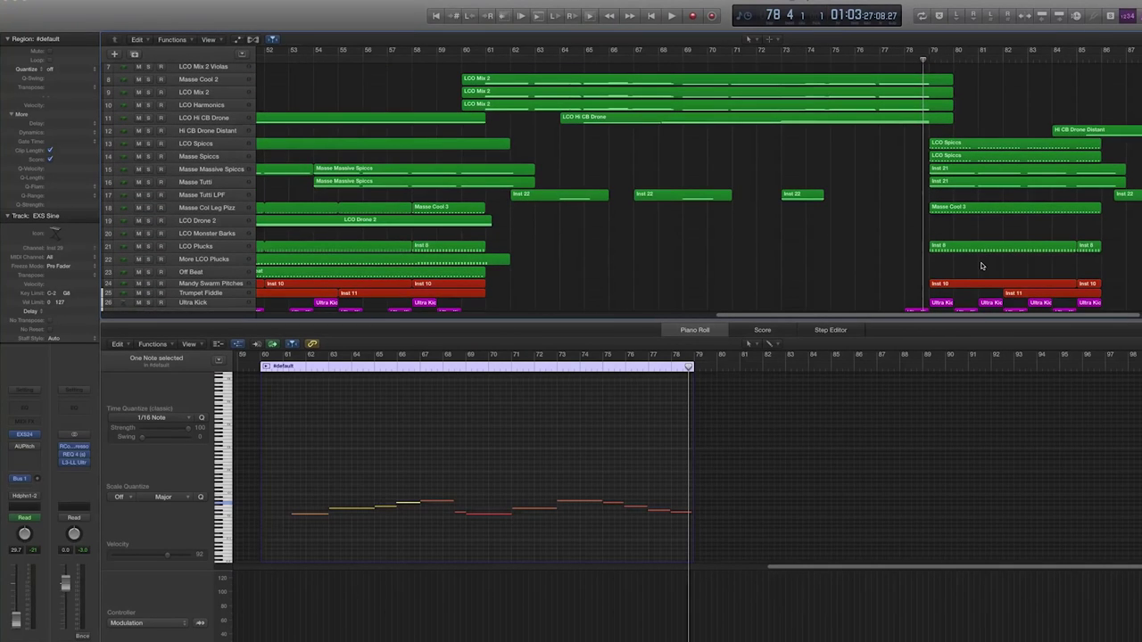
left_click(1127, 132)
left_click(1087, 59)
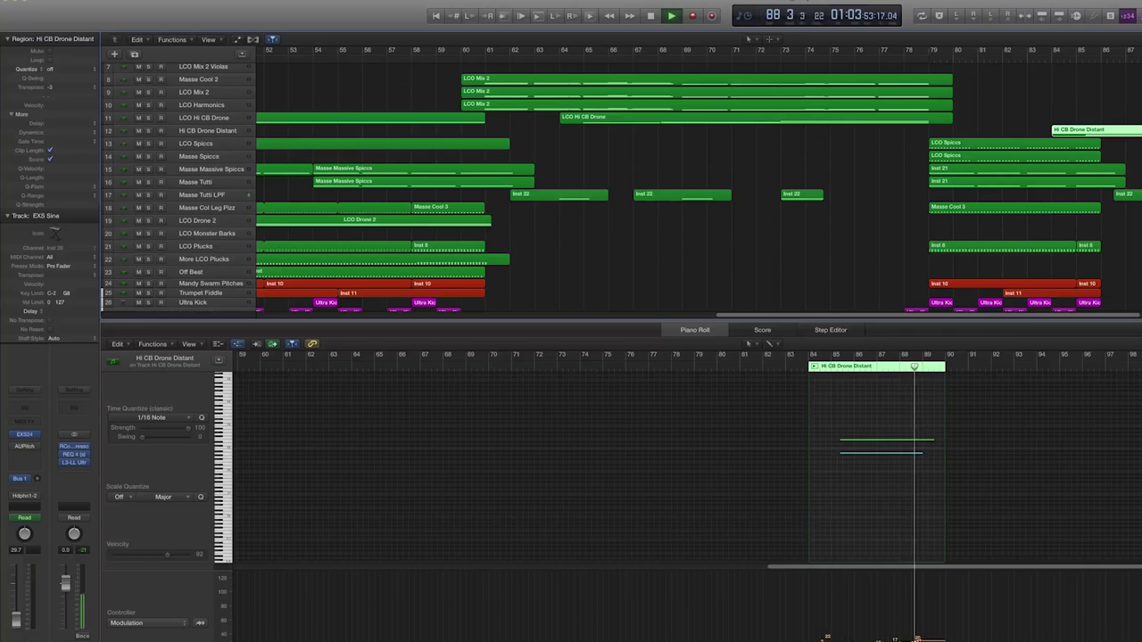
key("space")
Play from the project start and view the notes of all regions, then of the opening LCO Mix 1 and LCO Mix 2 regions.
key("Return")
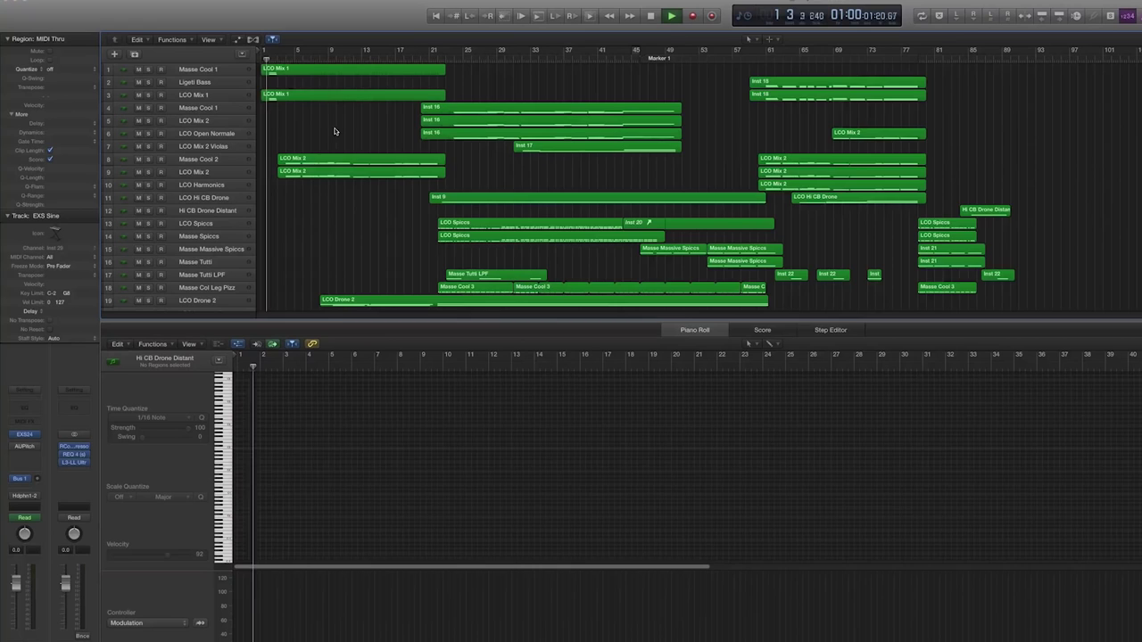
key("super+a")
key("a")
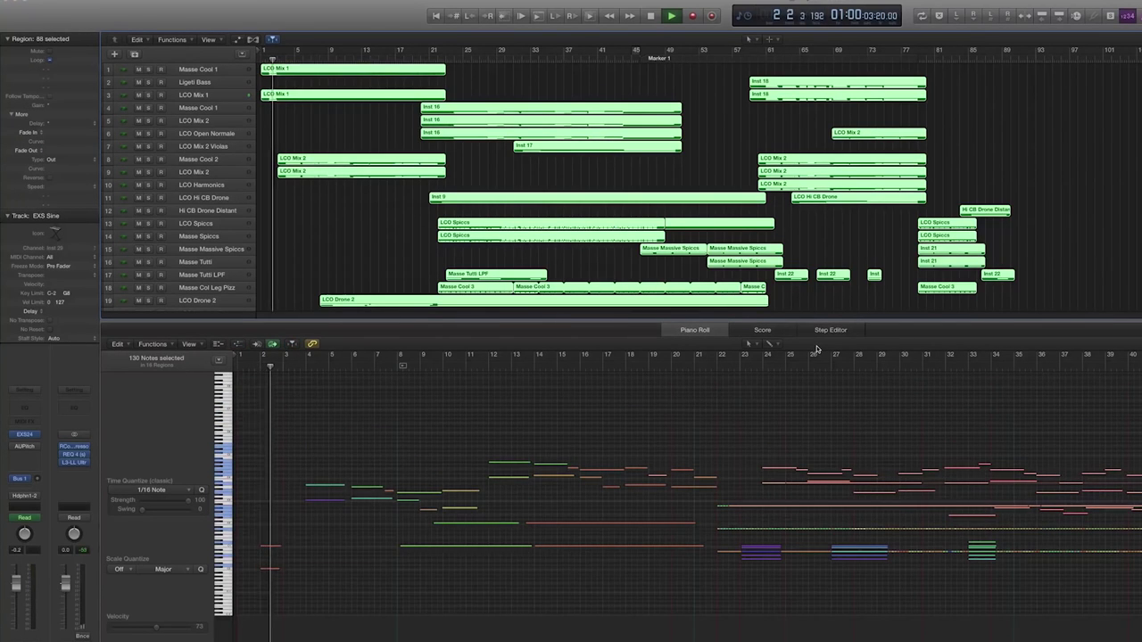
left_click_drag(313, 116, 312, 68)
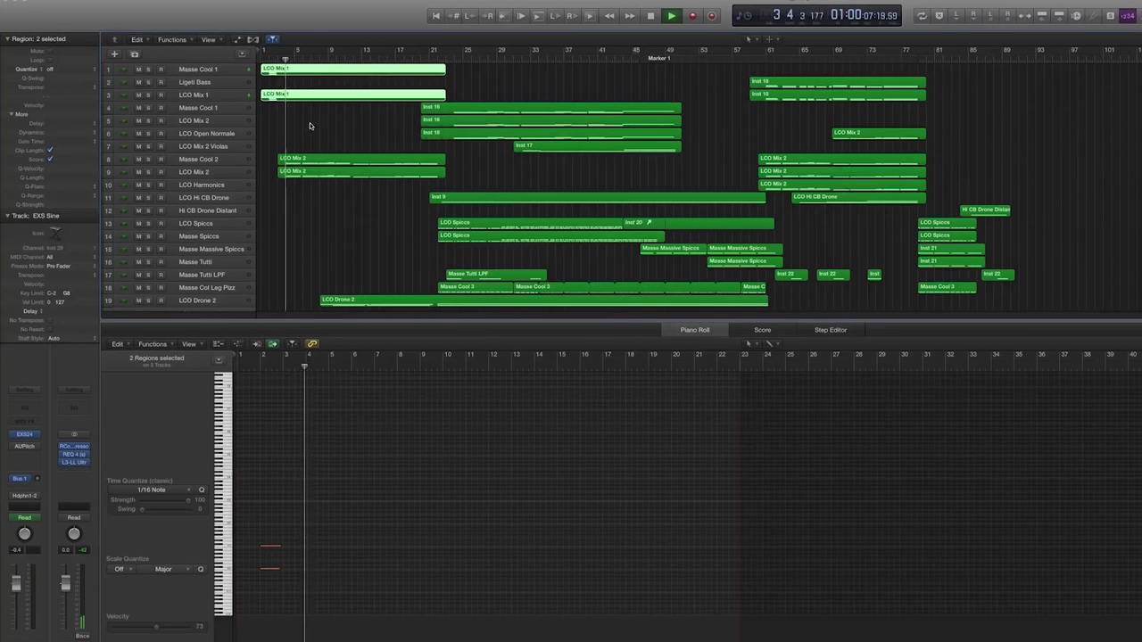
left_click_drag(310, 120, 321, 171)
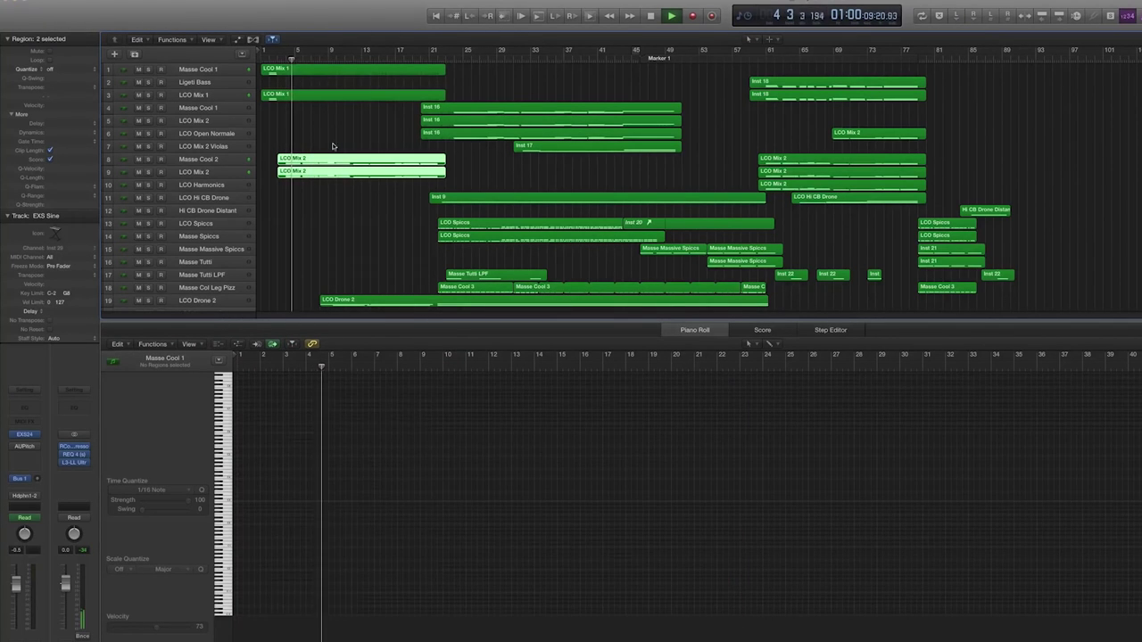
Show the Modulation and then the Expression curves of the opening LCO Mix 2 regions in the Piano Roll.
left_click(189, 345)
mouse_move(262, 475)
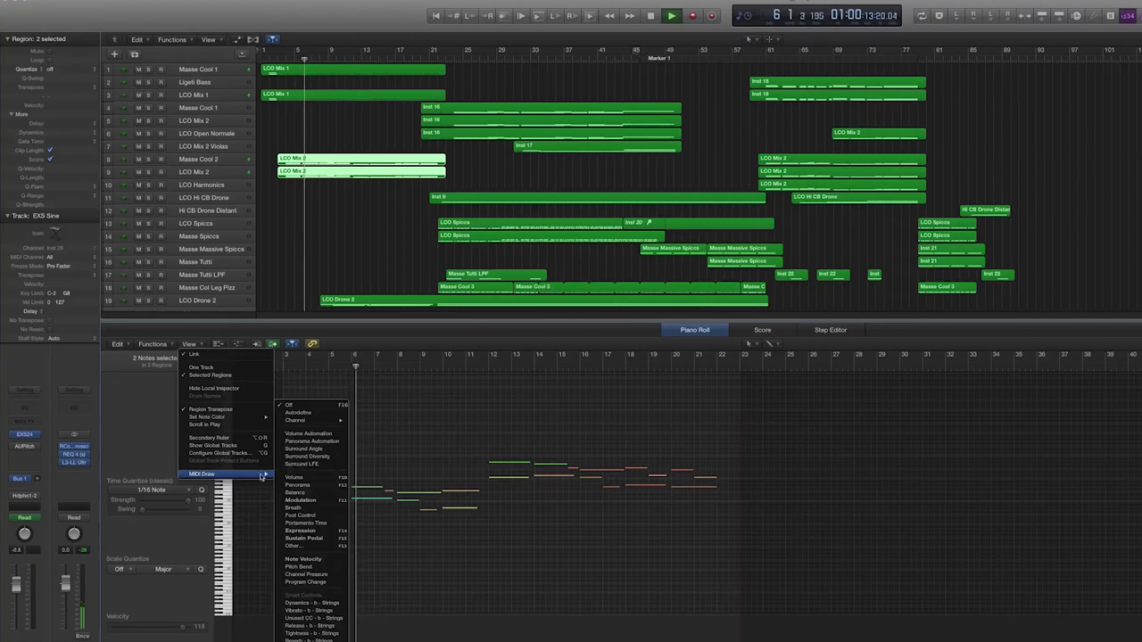
left_click(332, 501)
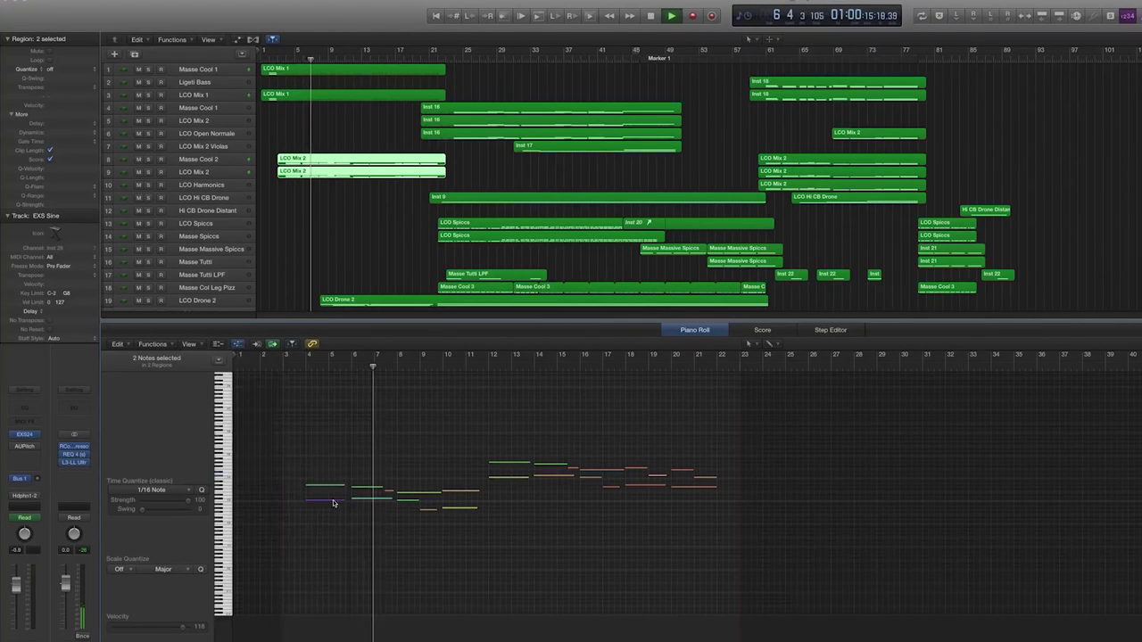
left_click(201, 347)
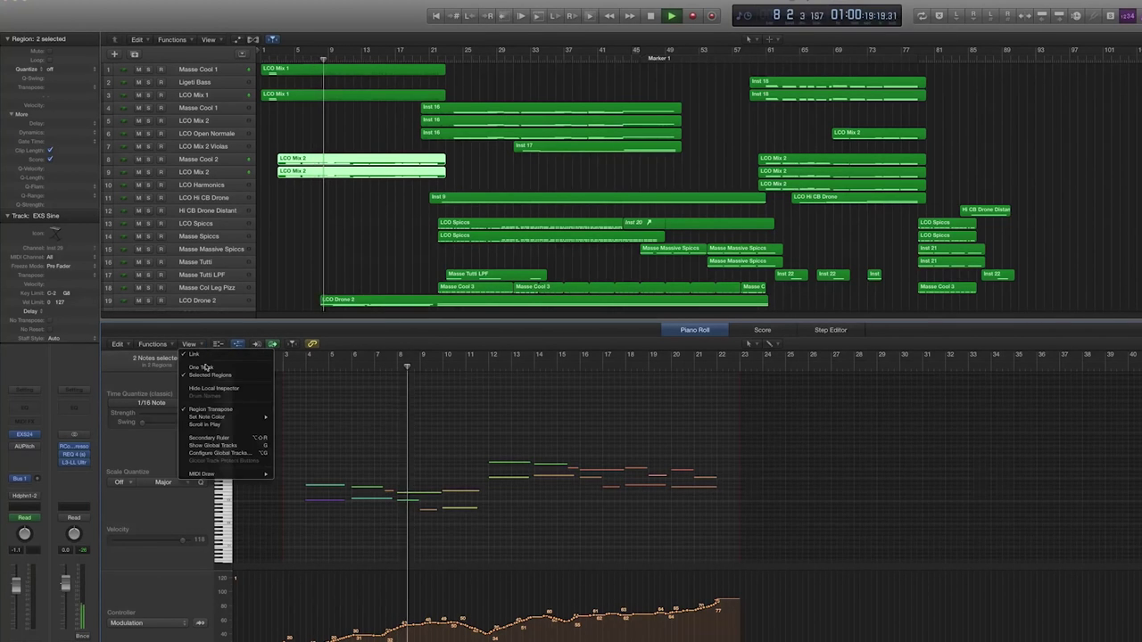
mouse_move(230, 474)
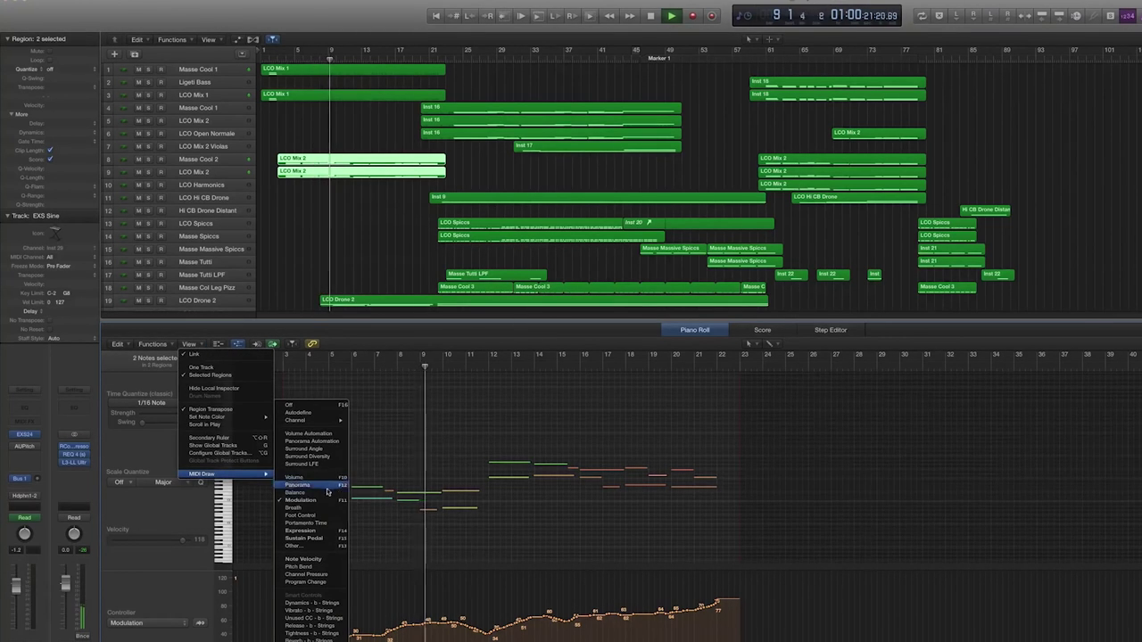
left_click(307, 530)
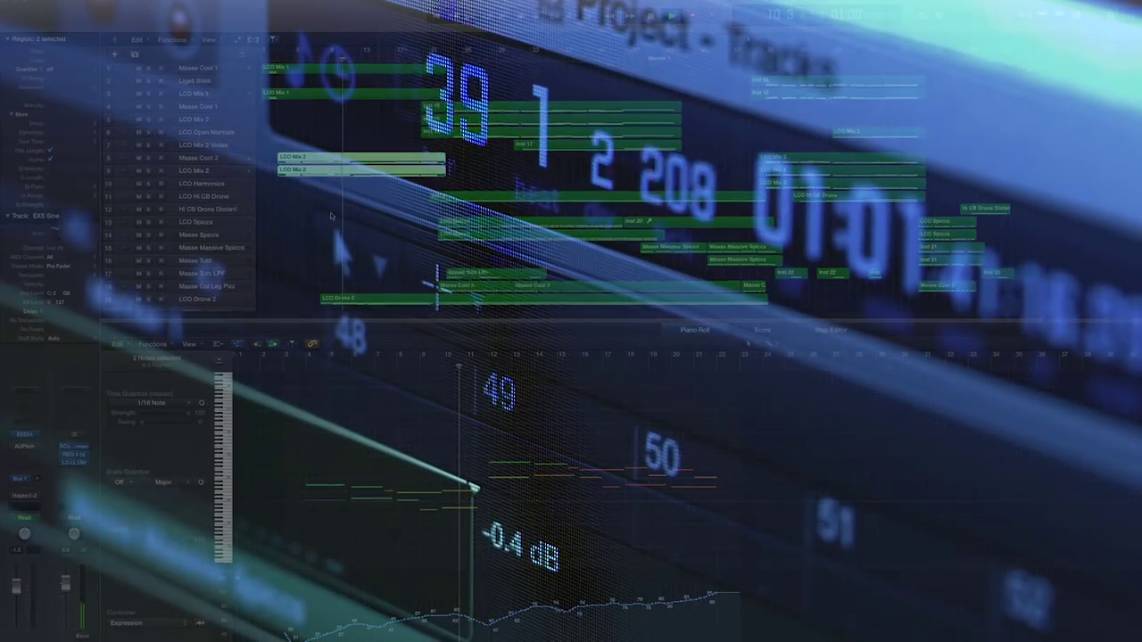
Select the LCO Drone 2 track, show track automation, and examine the volume curves on the string tracks.
scroll(329, 218, "down", 5)
left_click(211, 148)
key("a")
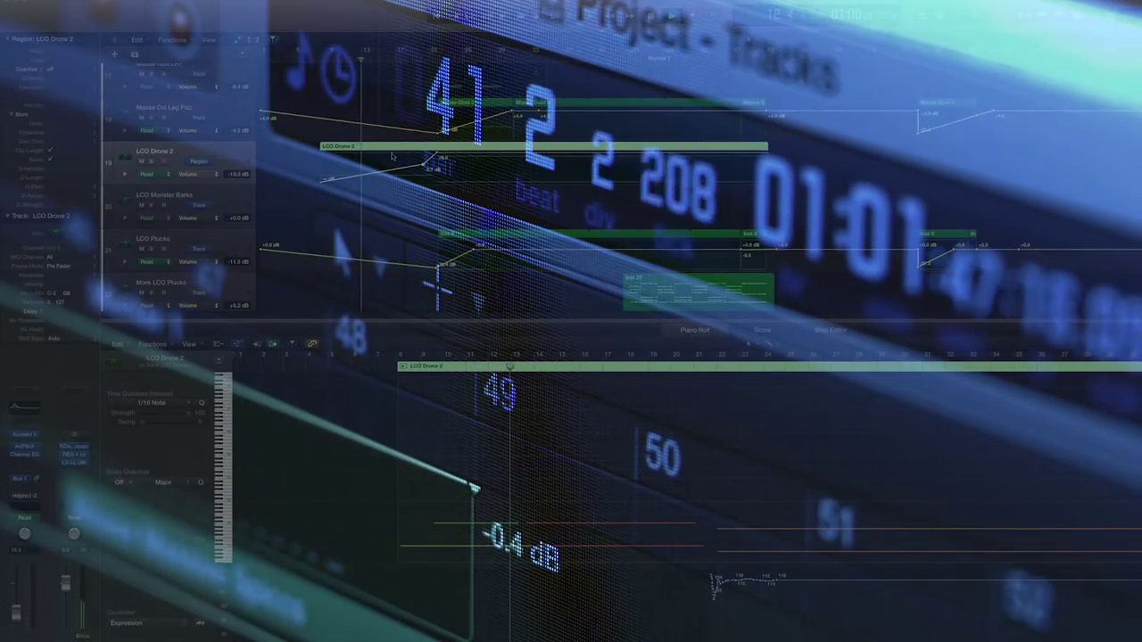
scroll(394, 165, "up", 3)
scroll(393, 170, "up", 10)
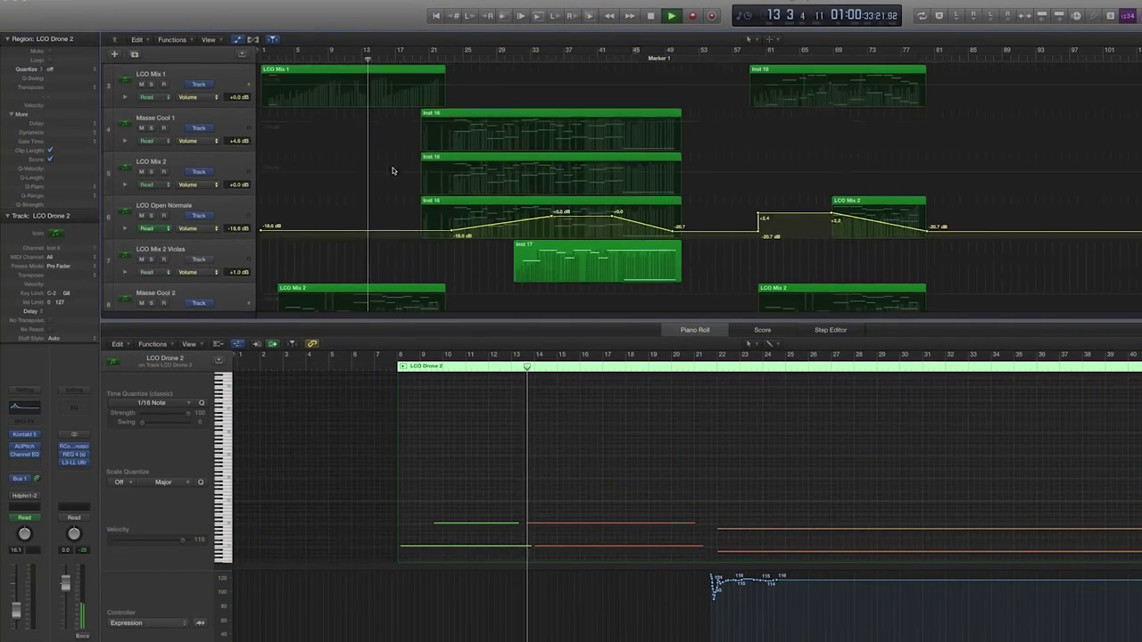
scroll(394, 171, "down", 3)
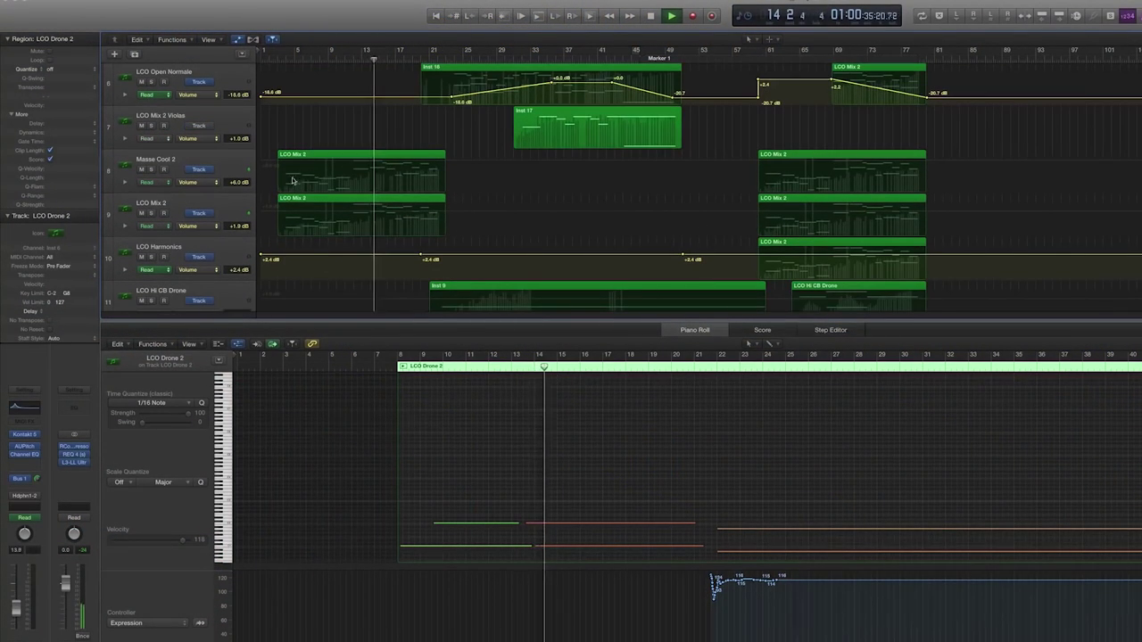
View the Masse Cool 2 track's opening region, then select all regions and display their Modulation curves in the Piano Roll.
left_click(314, 156)
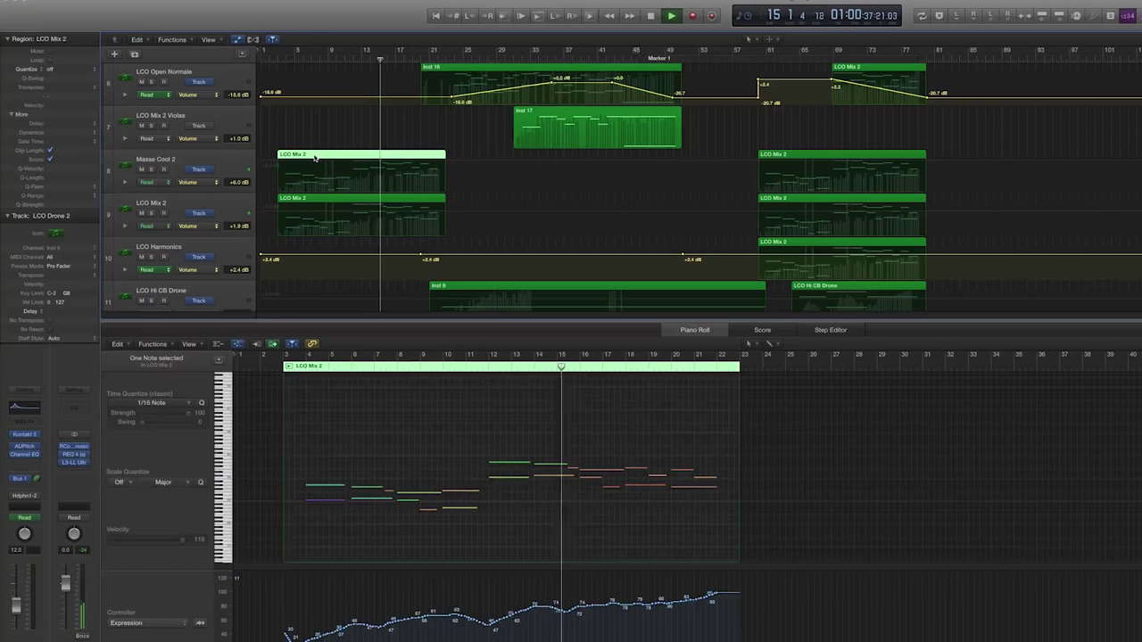
key("super+a")
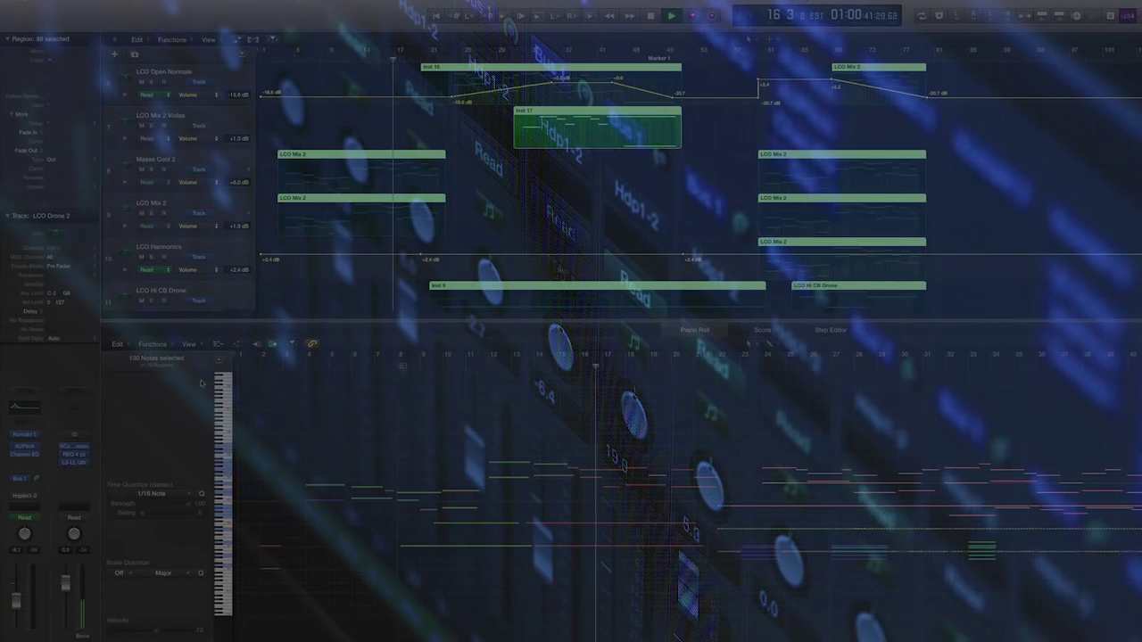
left_click(189, 344)
mouse_move(246, 478)
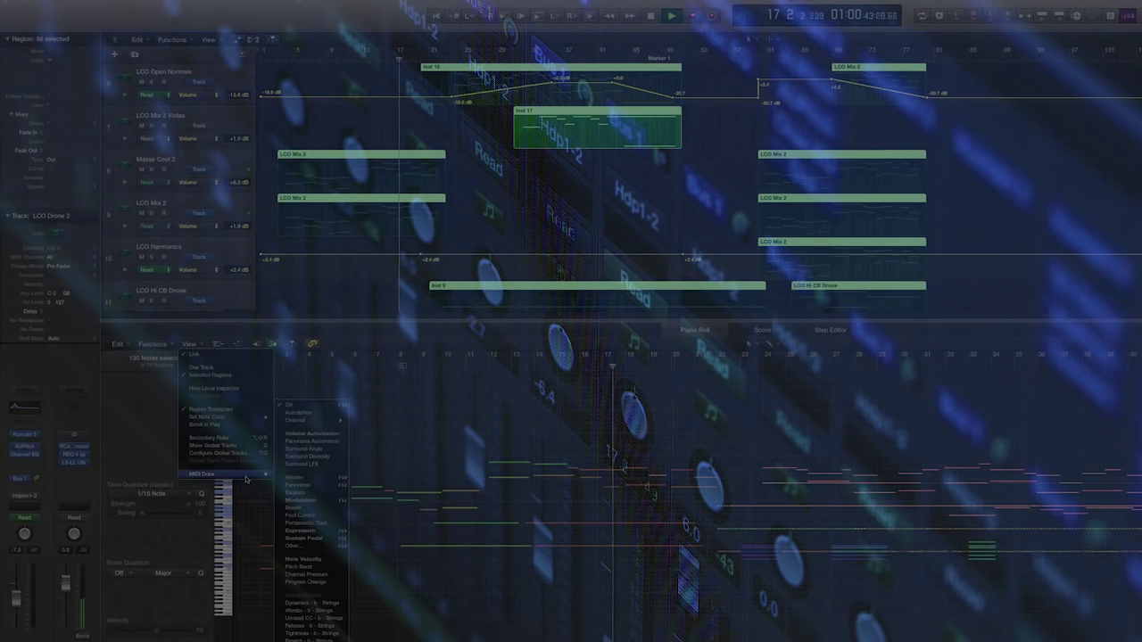
left_click(301, 500)
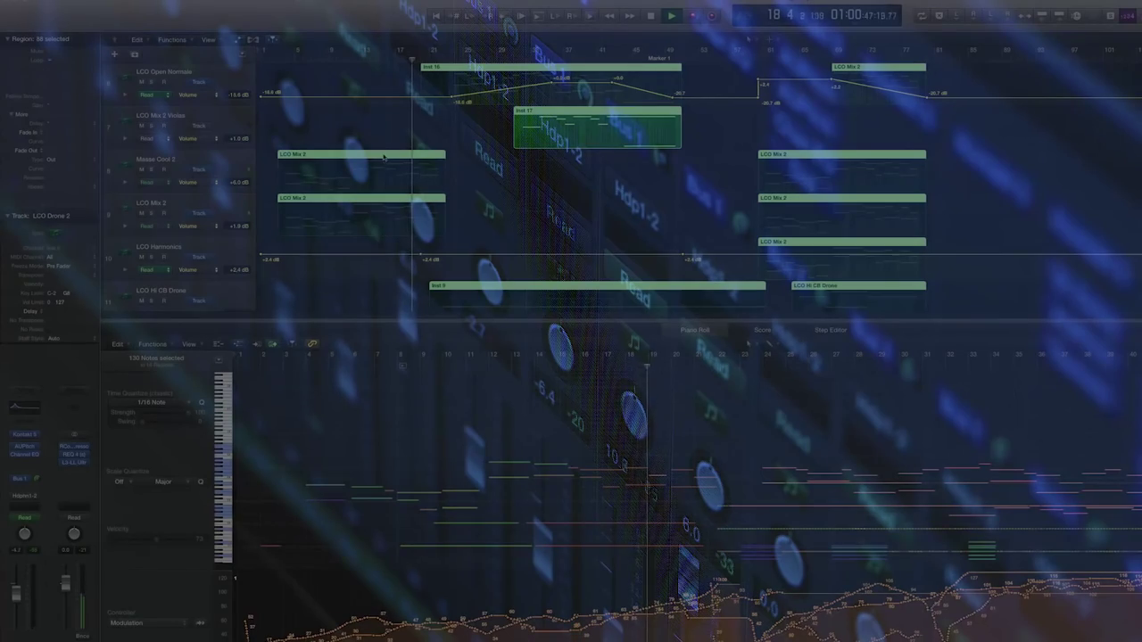
Hide the Modulation lane and view the first Masse Cool 3 region on the Masse Col Leg Pizz track in the Piano Roll.
scroll(456, 178, "down", 10)
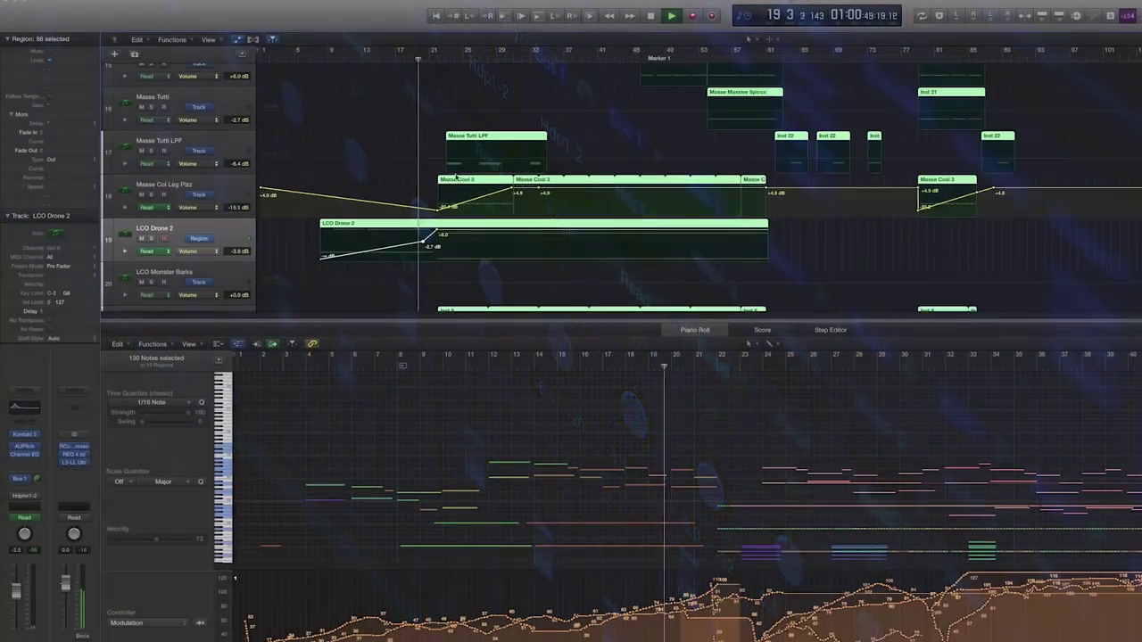
scroll(455, 179, "down", 5)
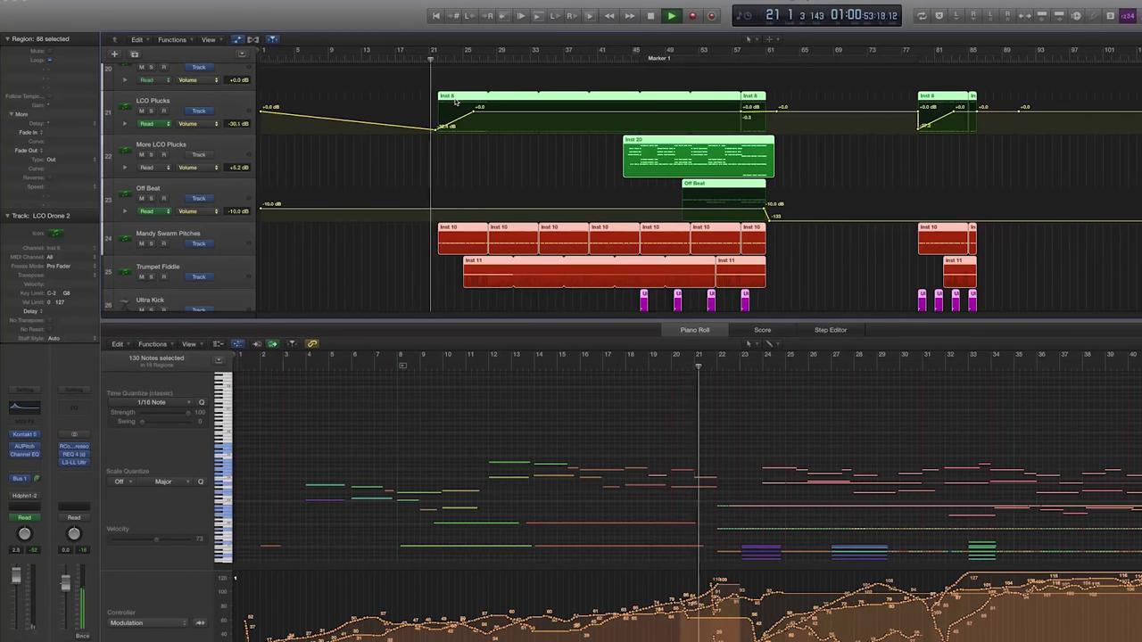
key("a")
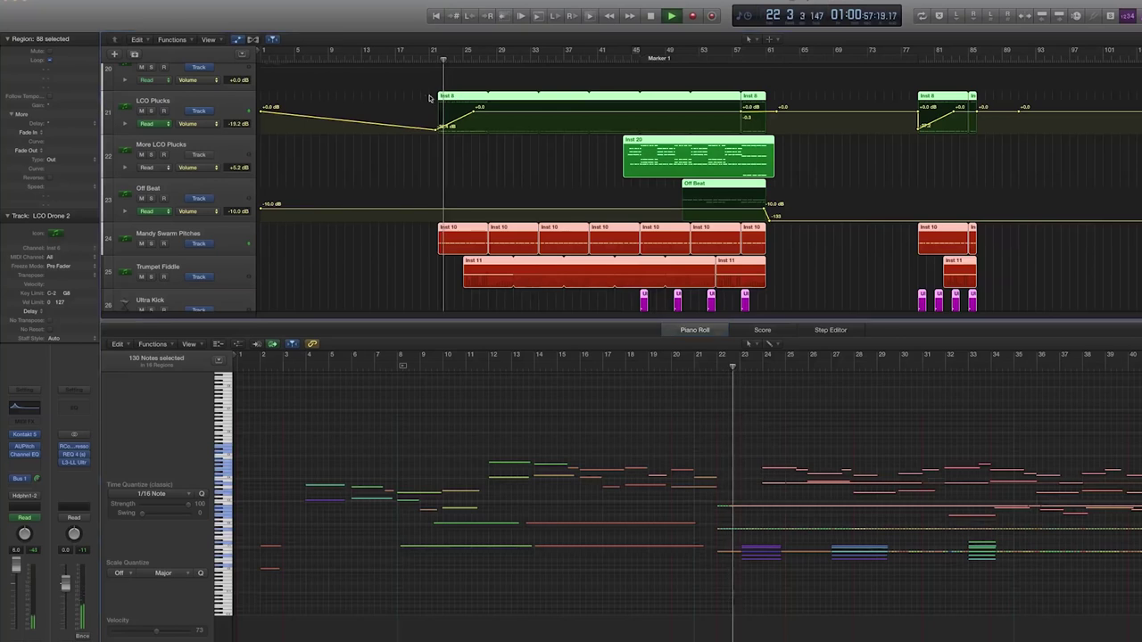
key("e")
left_click(458, 98)
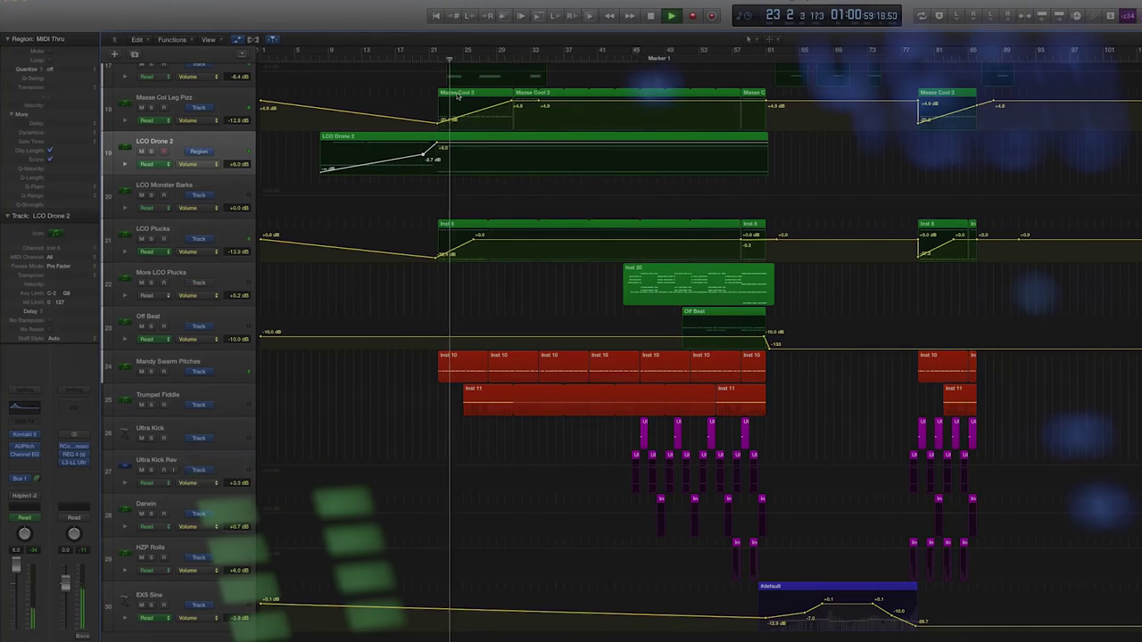
key("e")
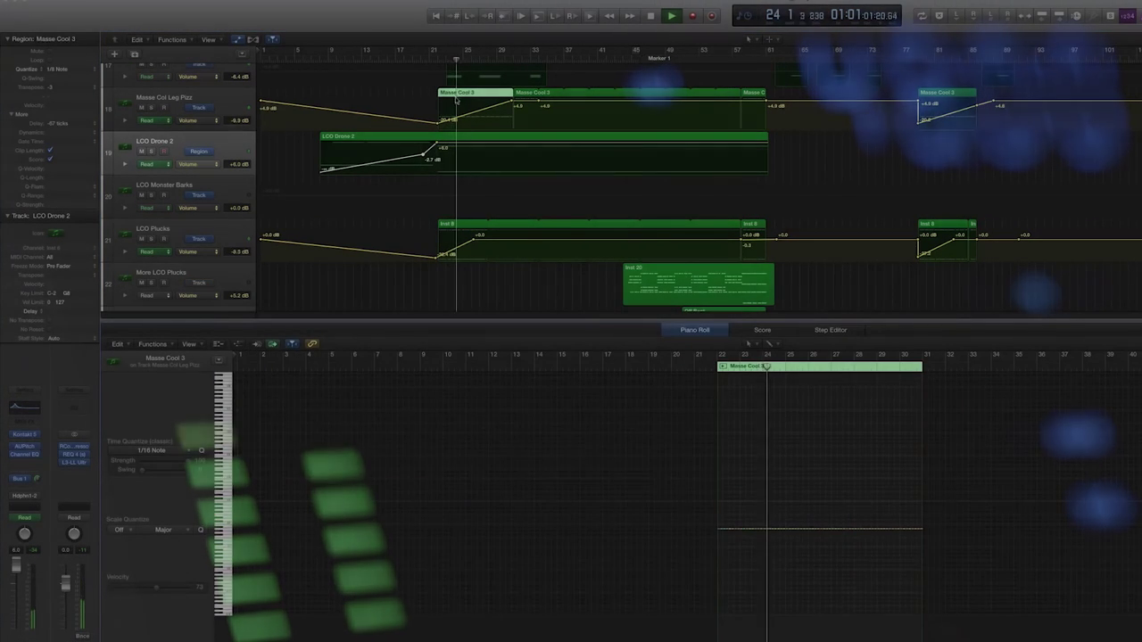
Review the spiccato and drone volume automation, then select the Mandy Swarm Pitches track to show its regions and effects.
scroll(314, 183, "up", 6)
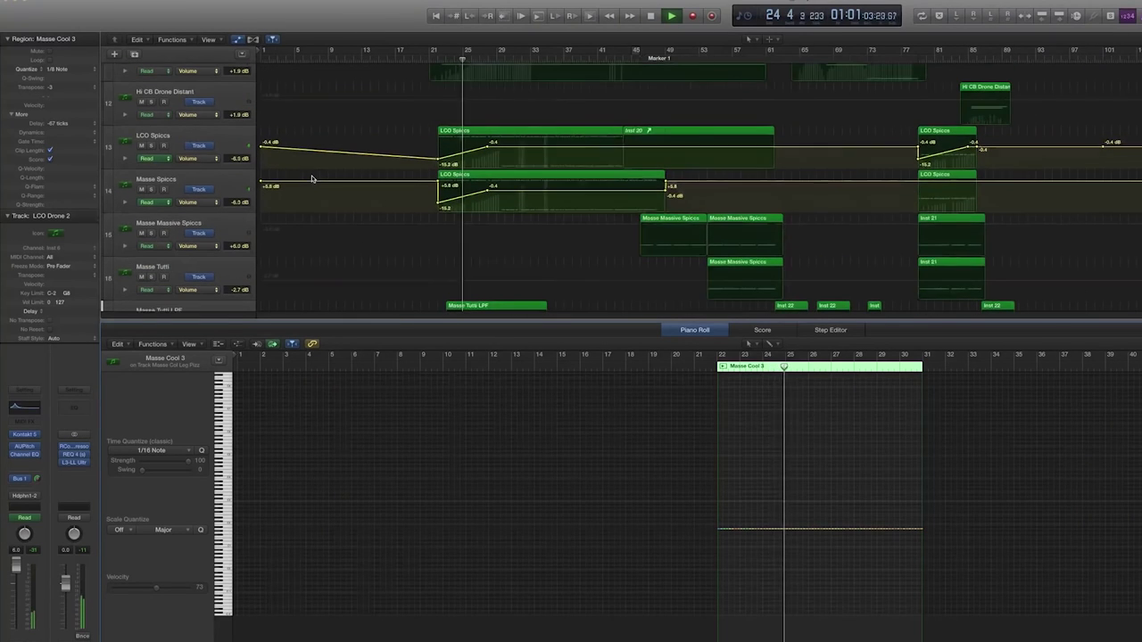
scroll(313, 177, "down", 10)
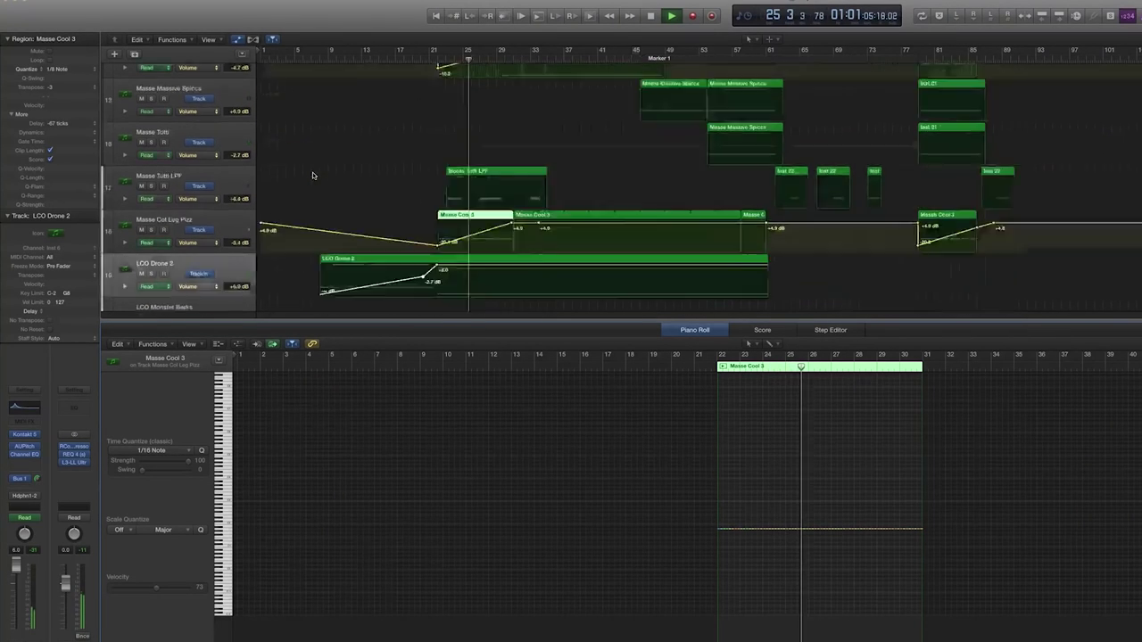
left_click(180, 175)
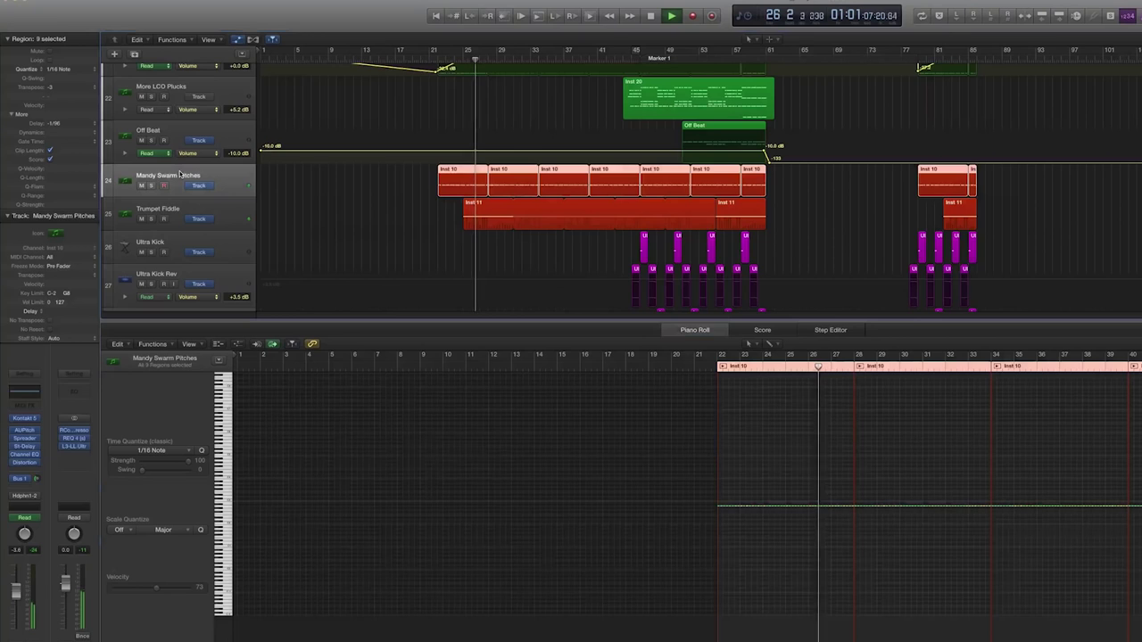
scroll(179, 175, "up", 2)
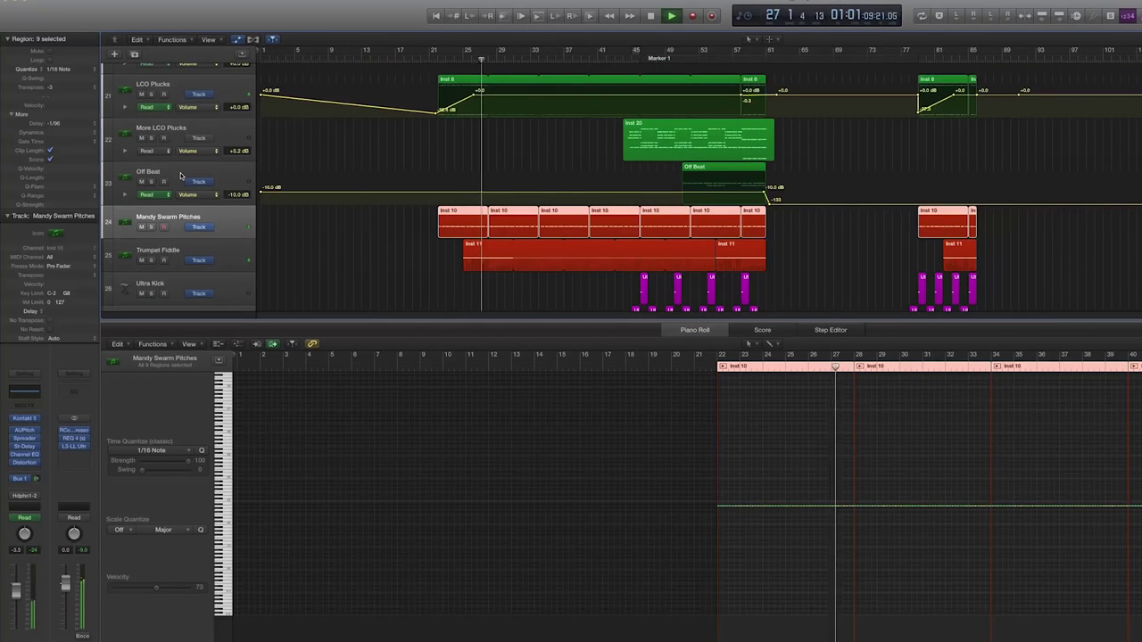
Enlarge the tracks with automation shown and examine the curves on the Mandy Swarm Pitches, Trumpet Fiddle, kick and string tracks.
key("super+Down")
key("super+Down")
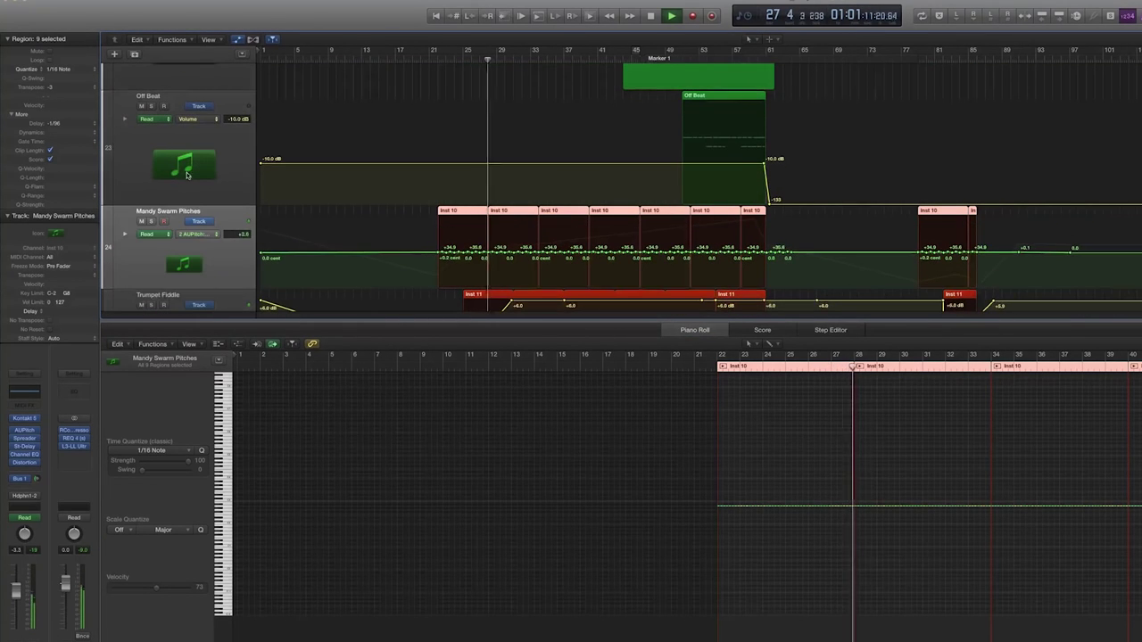
scroll(420, 212, "down", 5)
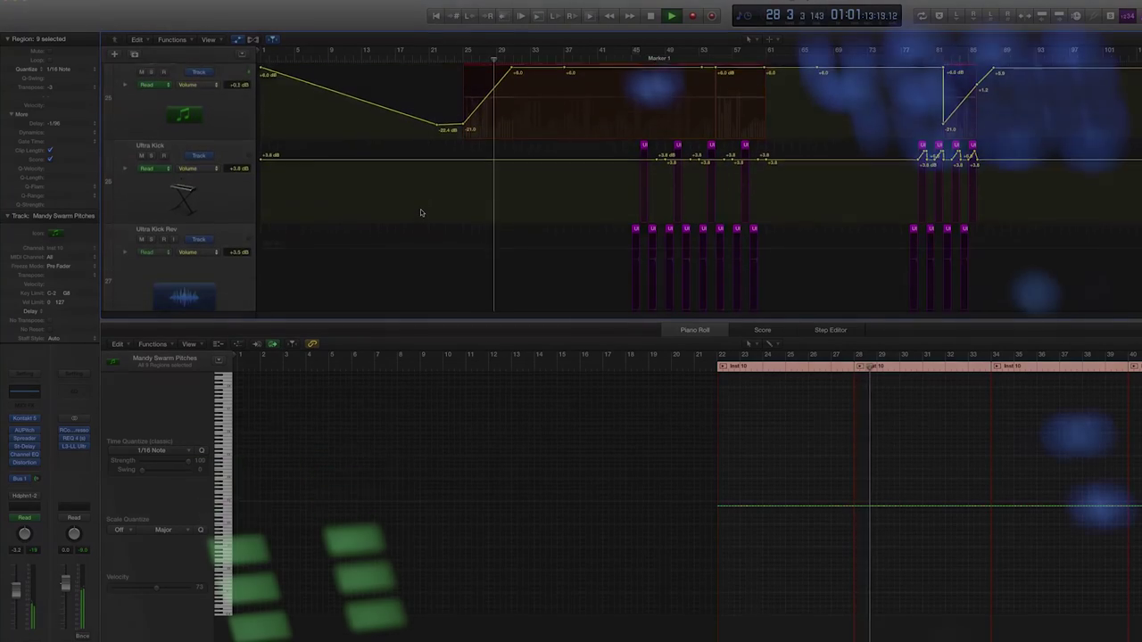
scroll(420, 213, "up", 2)
scroll(420, 213, "down", 2)
scroll(420, 212, "down", 2)
scroll(420, 212, "up", 1)
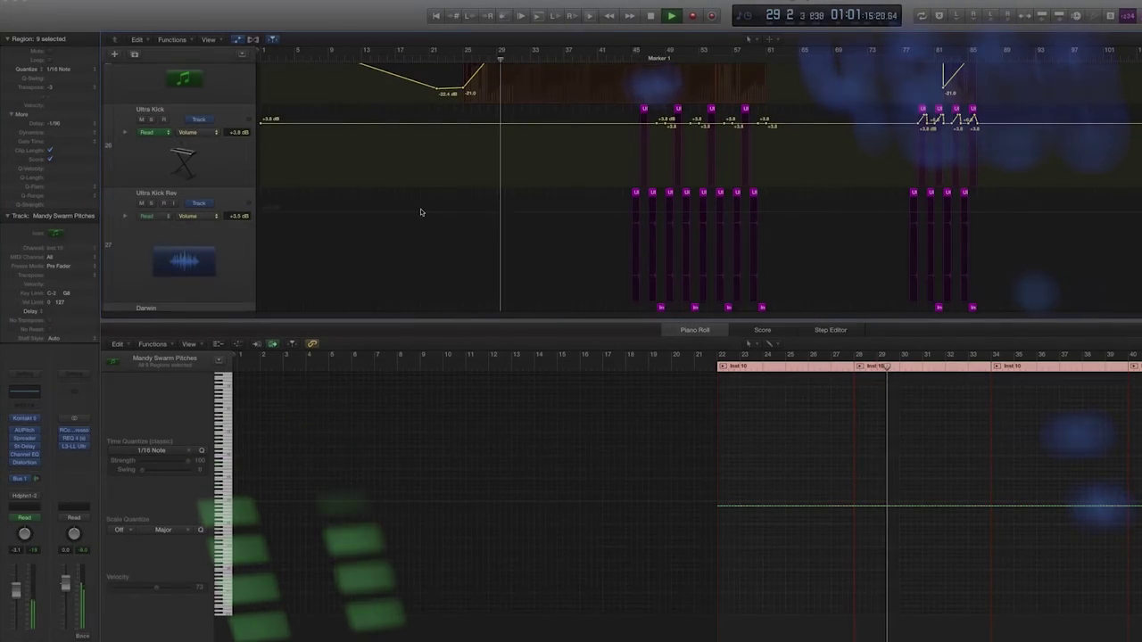
scroll(421, 211, "up", 10)
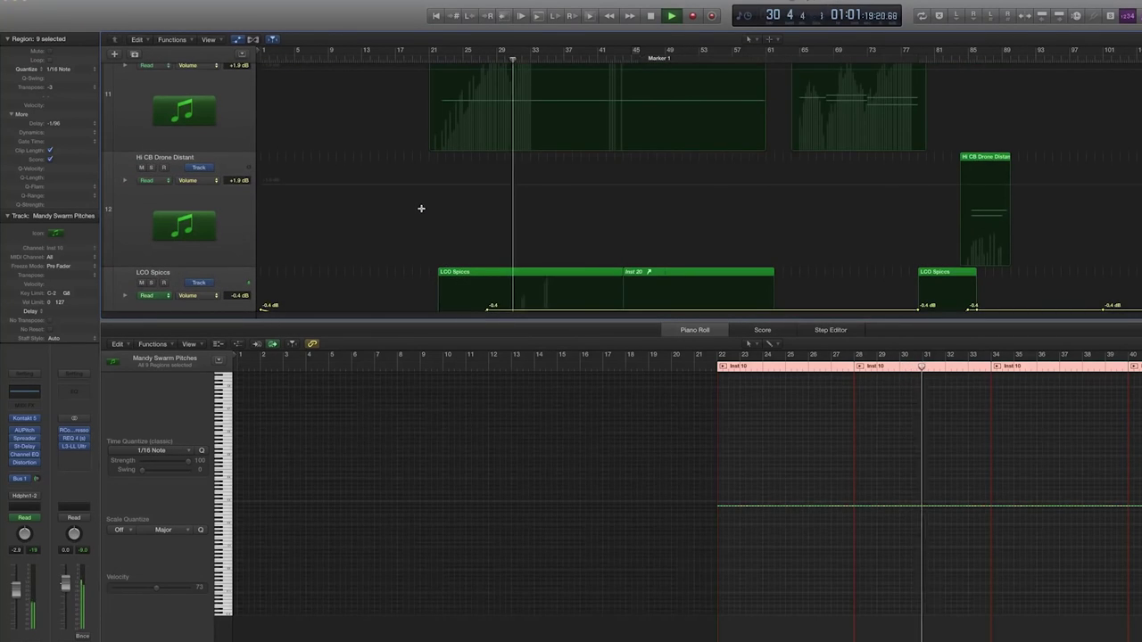
scroll(421, 210, "down", 8)
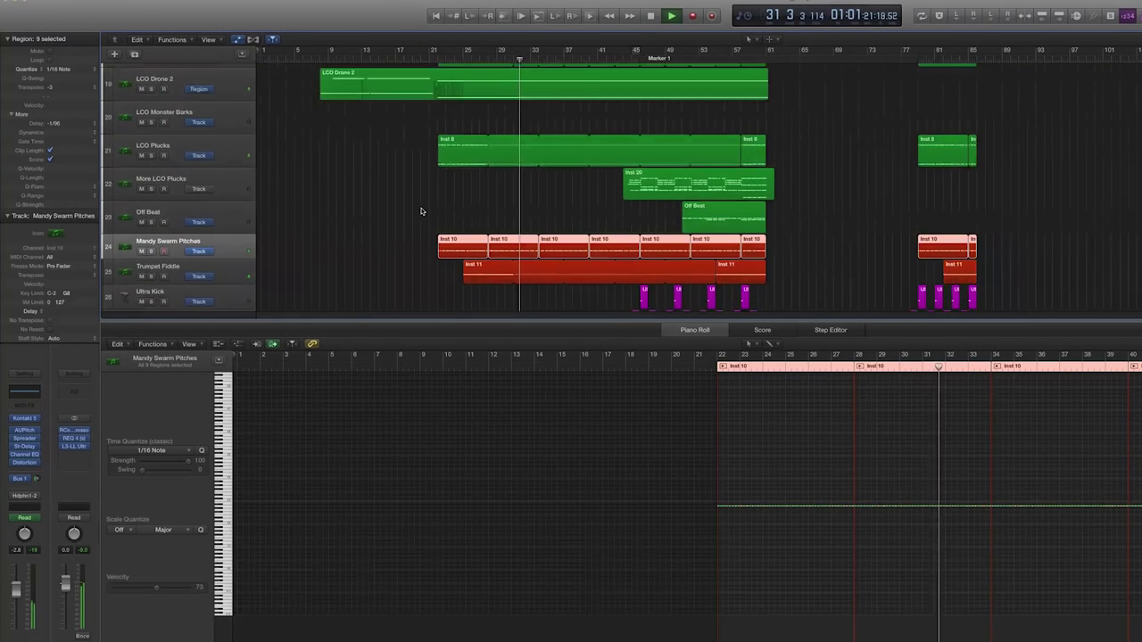
Select the four overlapping Inst 16 and Inst 17 string regions on tracks 4 to 7 and display their Modulation curves in the Piano Roll.
scroll(421, 211, "up", 15)
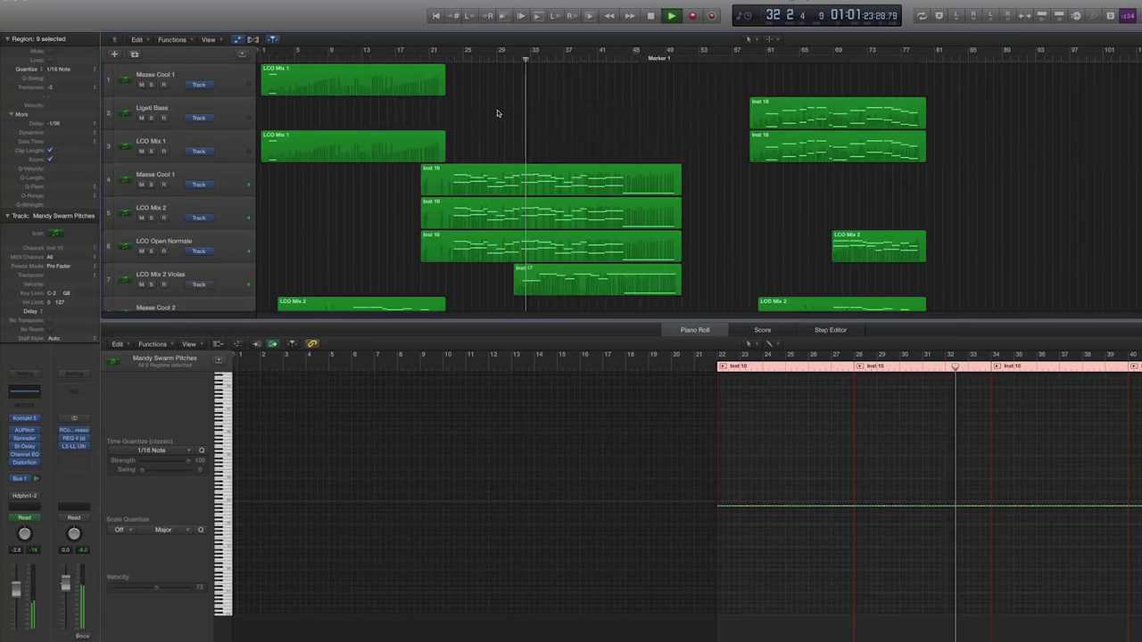
left_click_drag(497, 113, 580, 277)
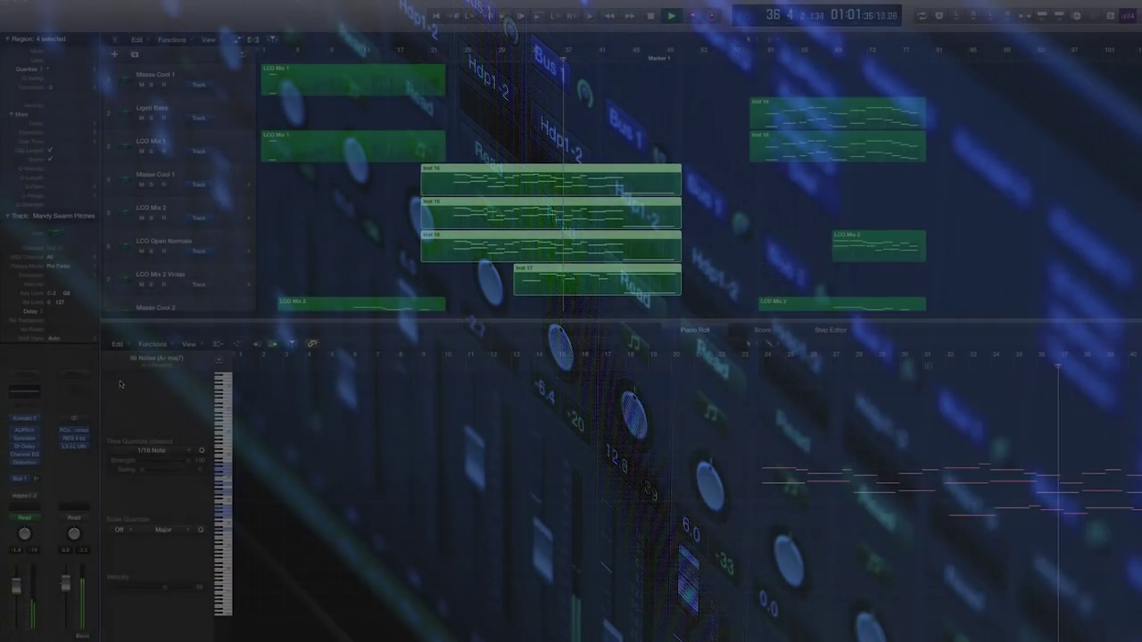
left_click(189, 343)
mouse_move(207, 477)
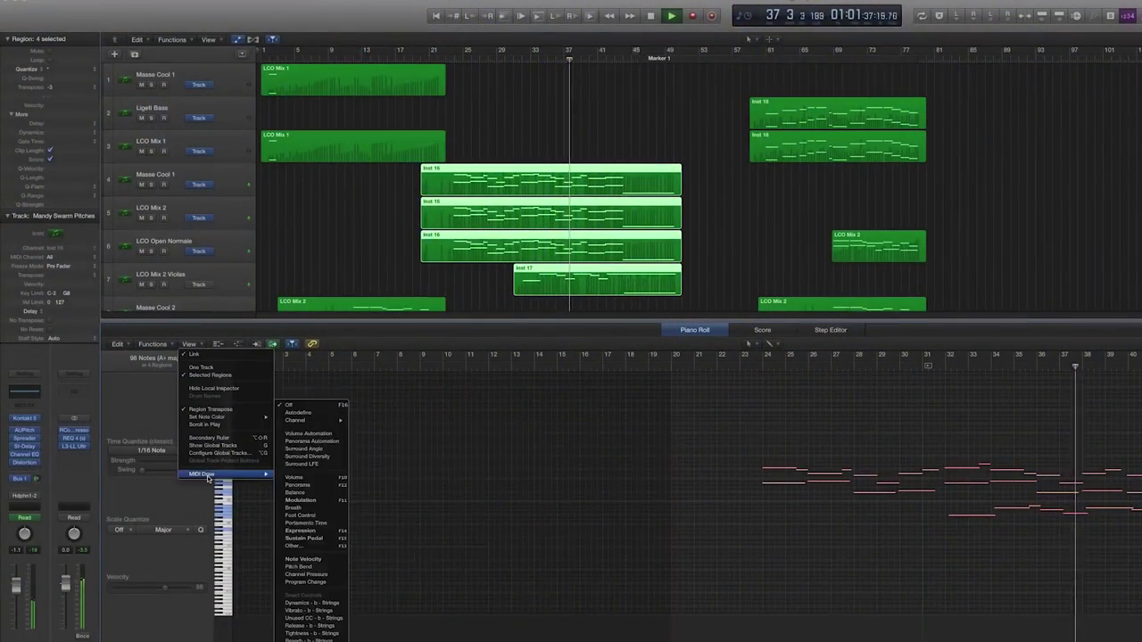
left_click(307, 502)
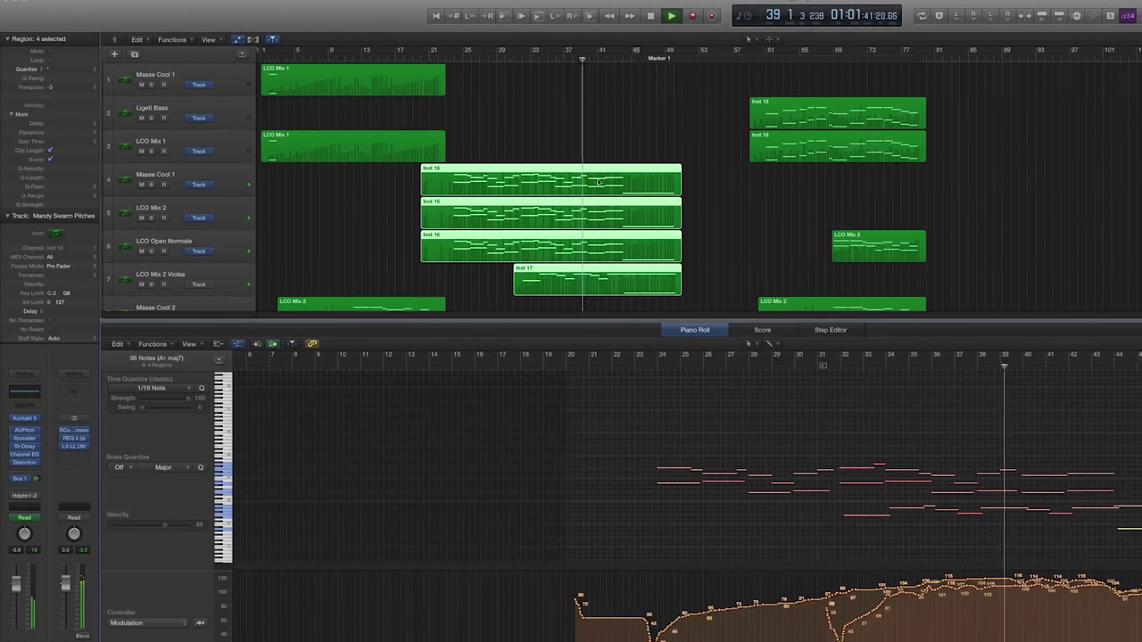
Select the Ultra Kick Rev track to view its reversed kick waveform, and inspect the percussion regions around Marker 1 up close.
scroll(598, 187, "down", 8)
scroll(597, 184, "down", 15)
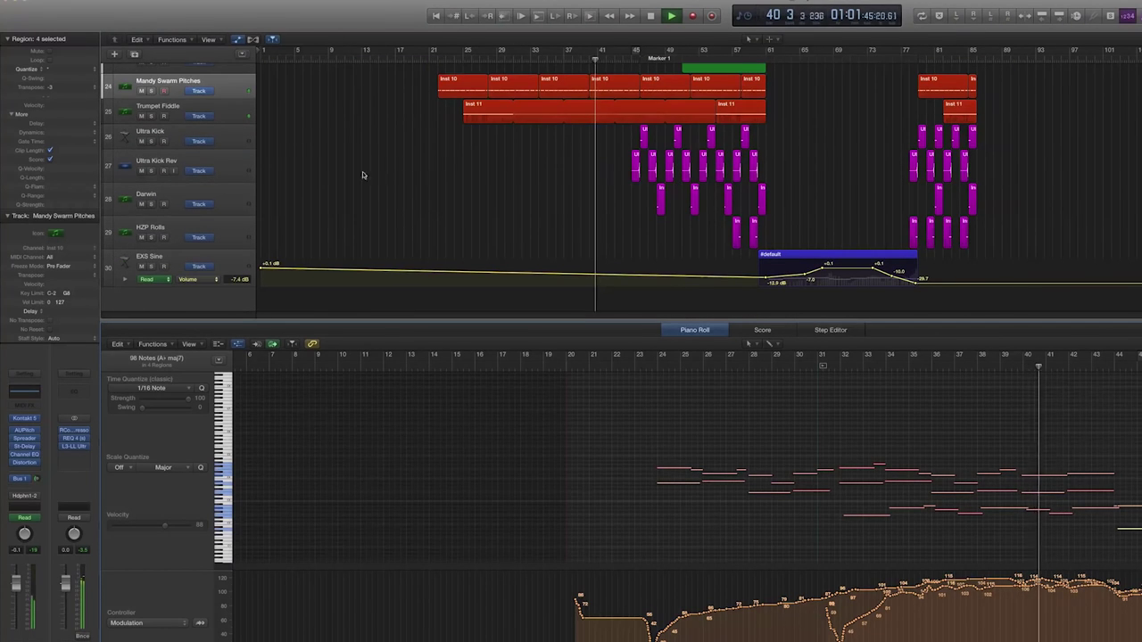
left_click(210, 161)
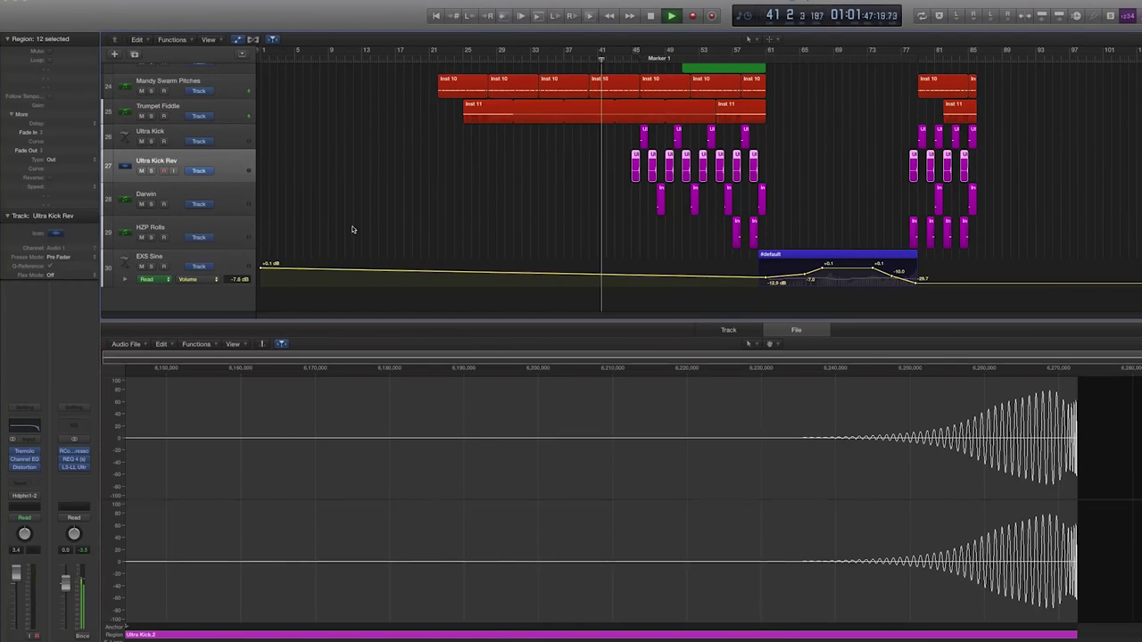
scroll(351, 226, "up", 6)
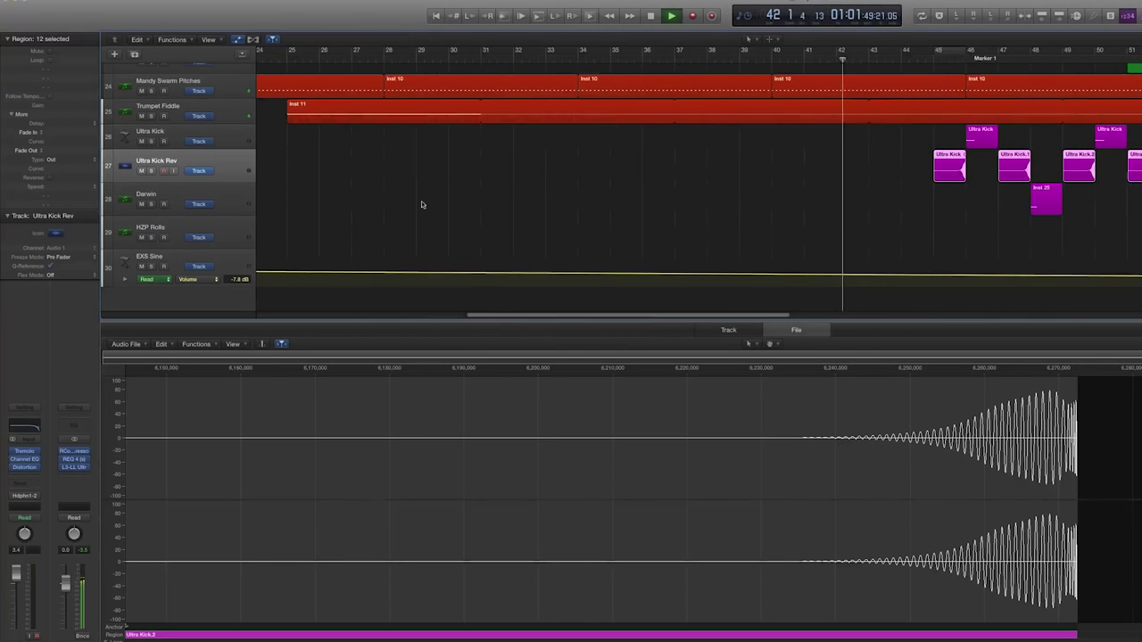
scroll(527, 195, "right", 5)
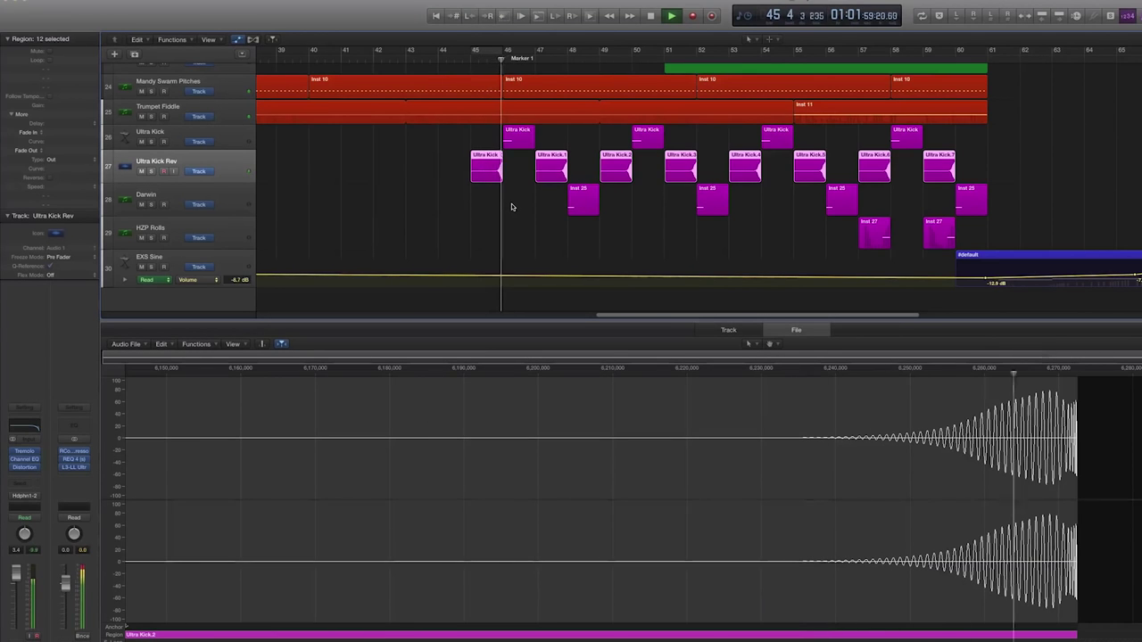
View the Inst 20 region on the More LCO Plucks track in the Piano Roll and show track automation.
scroll(511, 206, "up", 10)
scroll(511, 206, "down", 8)
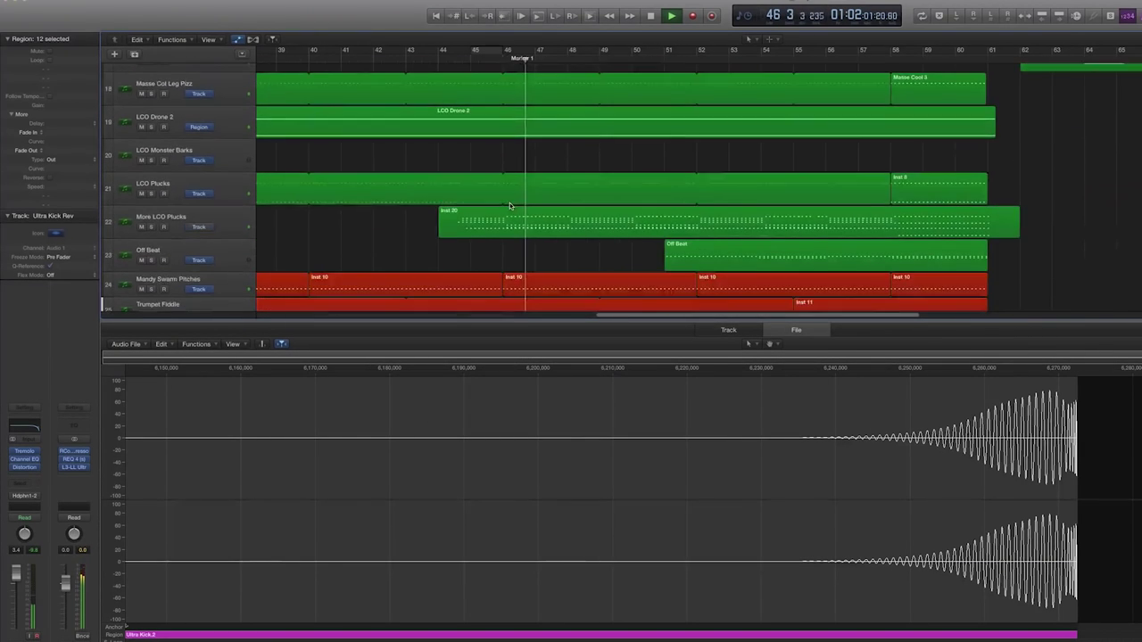
scroll(511, 206, "up", 4)
left_click(511, 206)
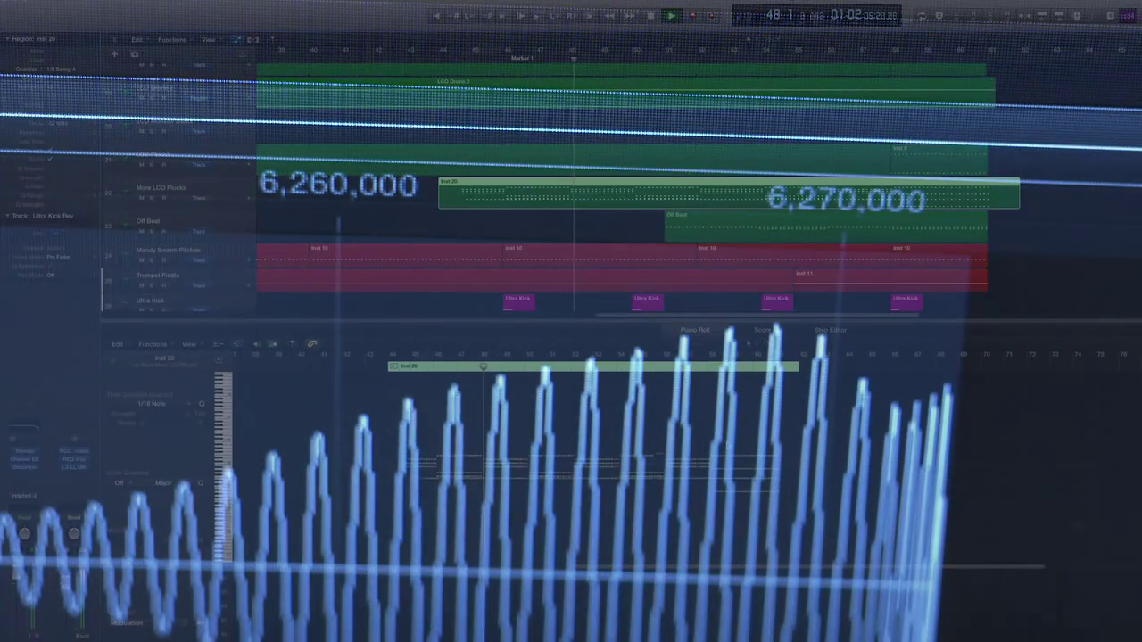
key("a")
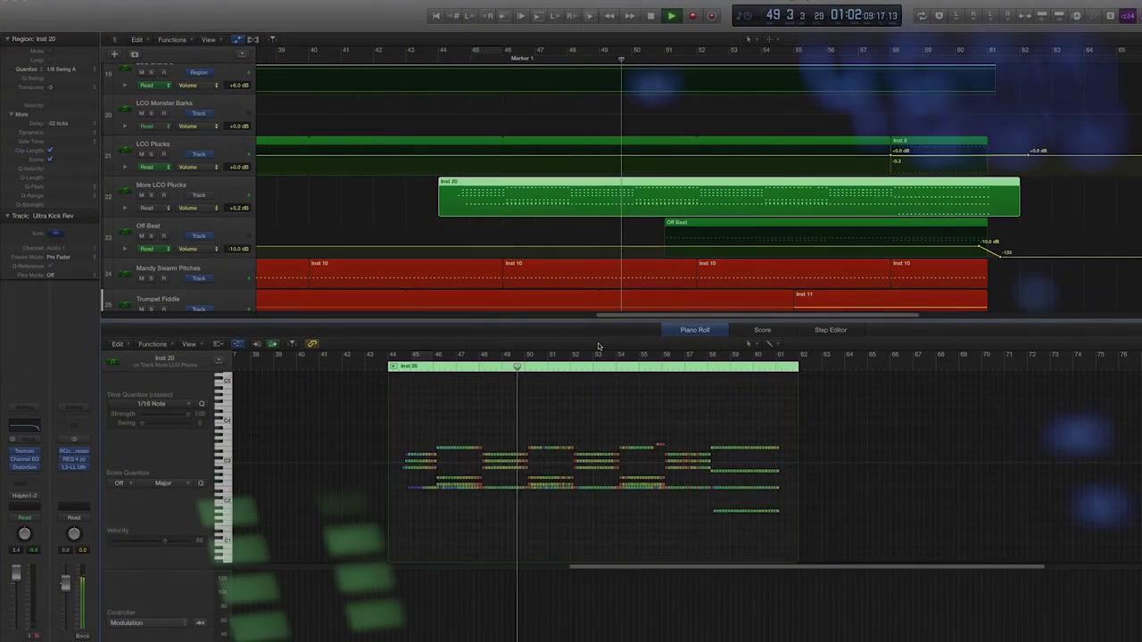
Add the Off Beat region to the selection and examine how its notes interlock with the More LCO Plucks notes in the Piano Roll.
left_click(709, 226, "shift")
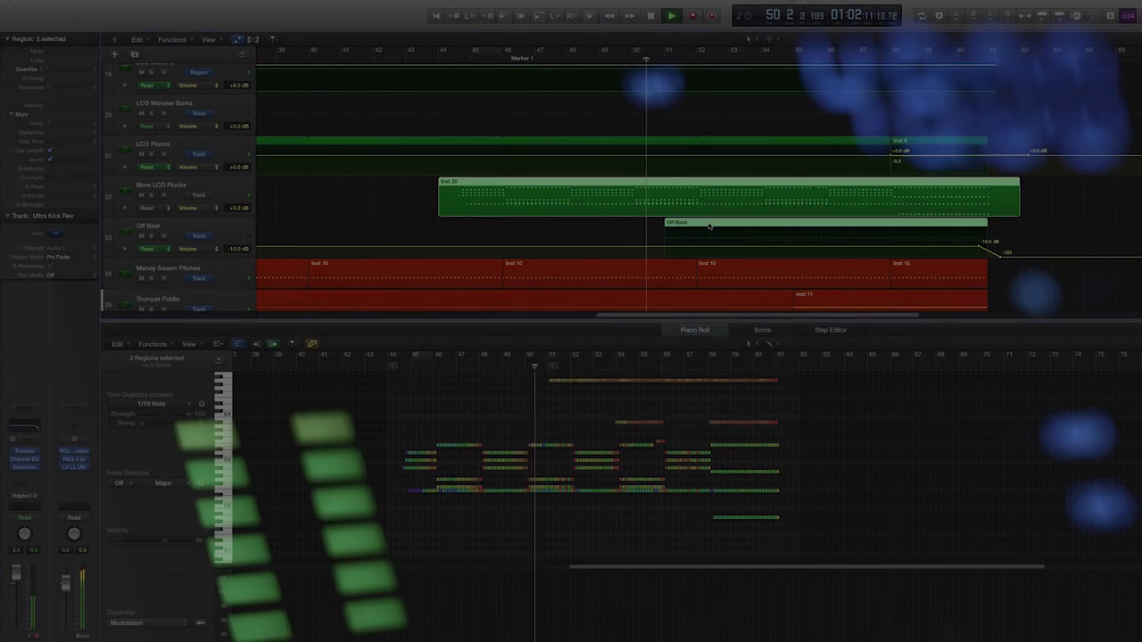
key("super+Right")
key("super+Right")
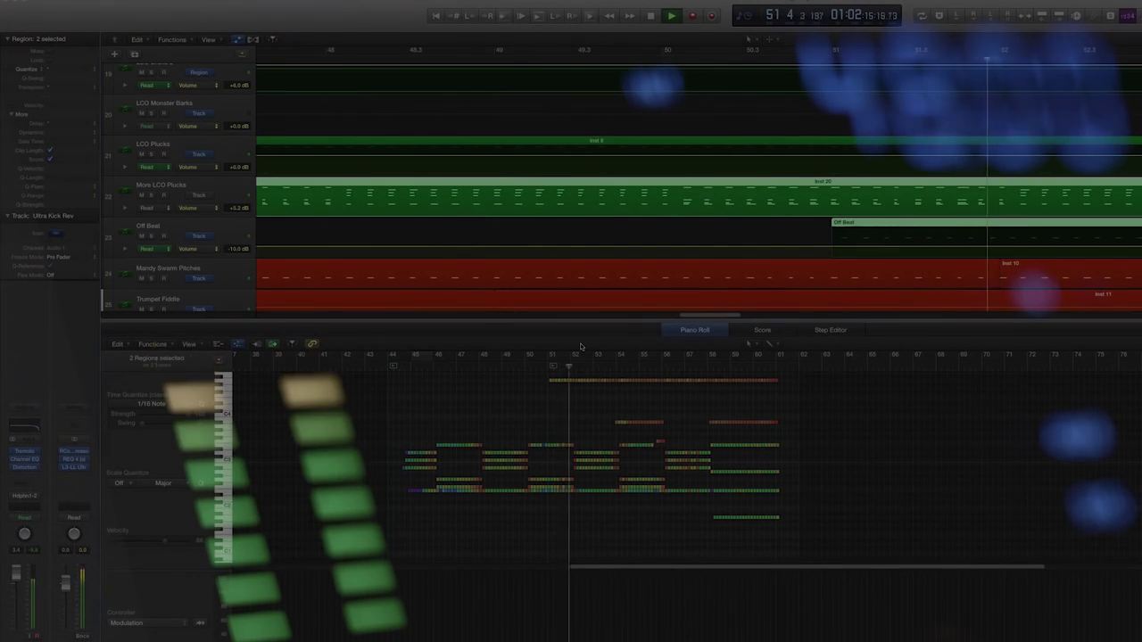
key("super+Right")
key("super+Right")
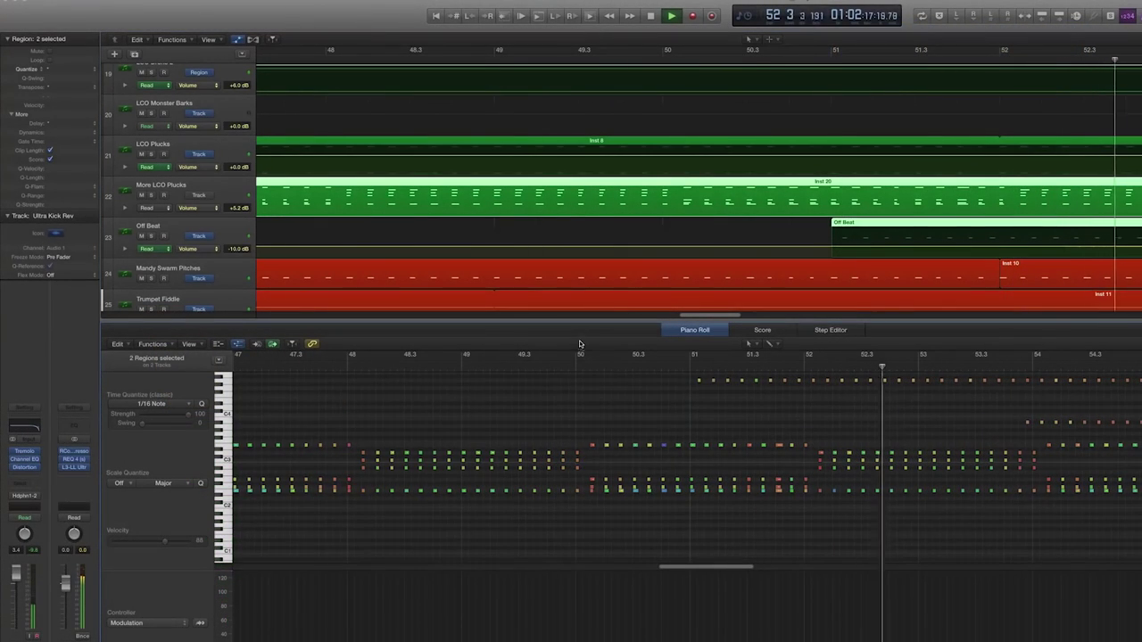
scroll(608, 400, "right", 5)
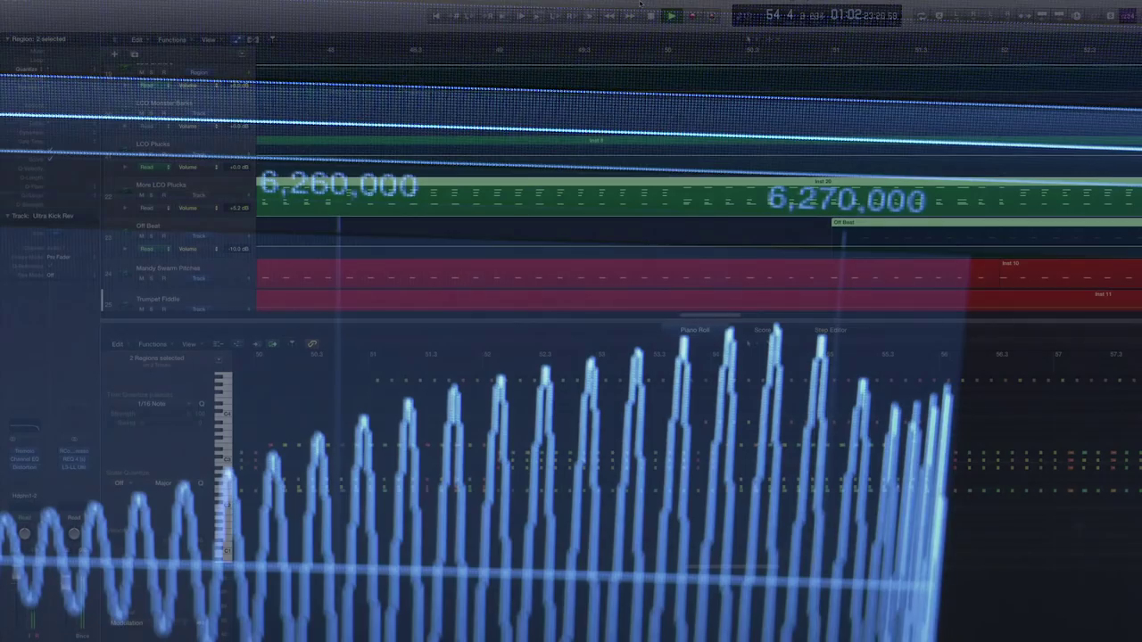
key("super+Left")
key("super+Left")
key("super+Left")
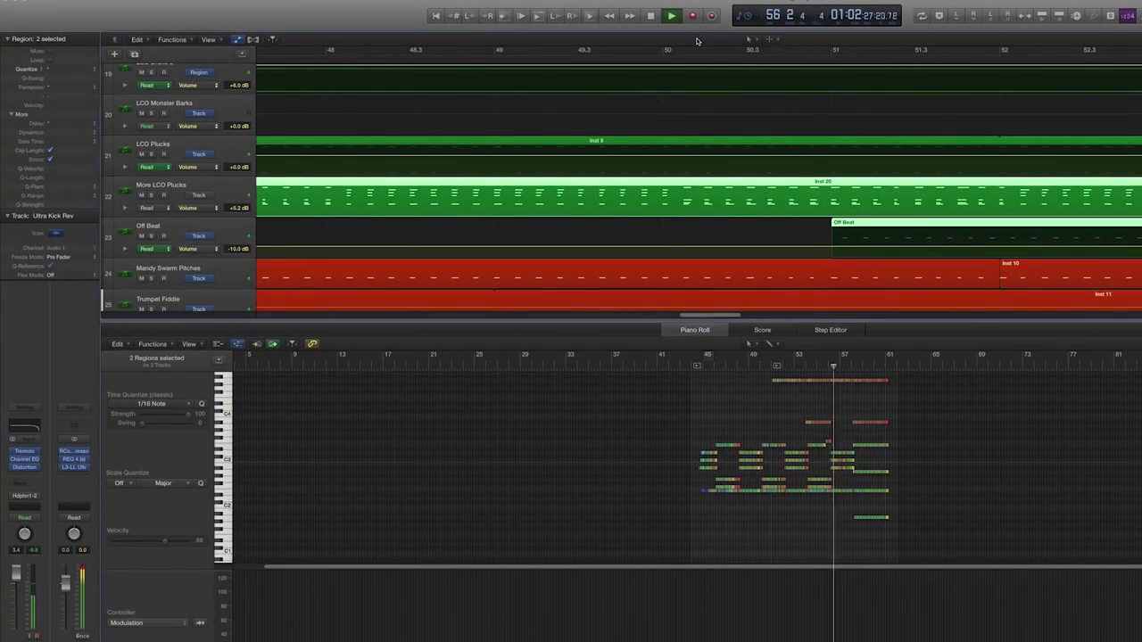
Select the Inst 27 region at bar 59 on the HZP Rolls track and view its note and Modulation curve up close.
key("z")
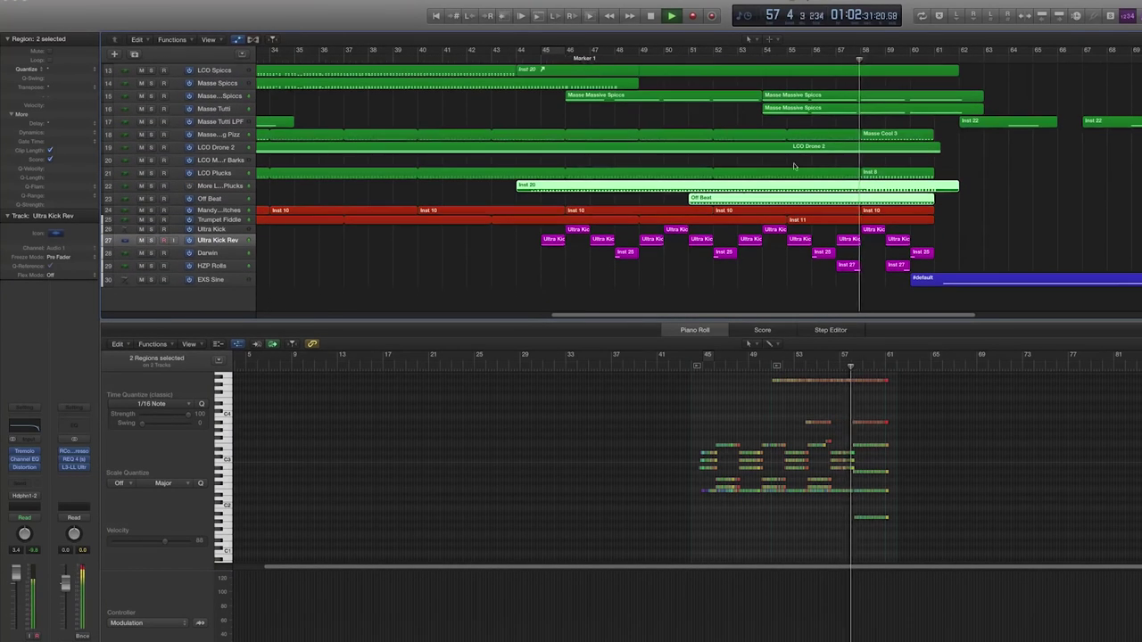
left_click(897, 265)
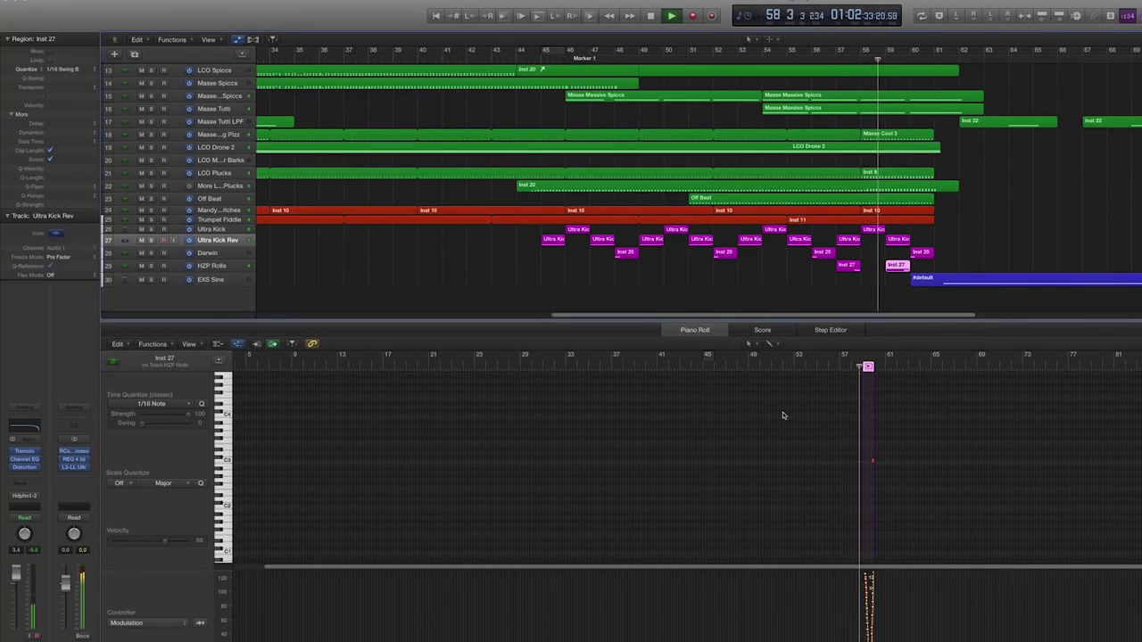
key("z")
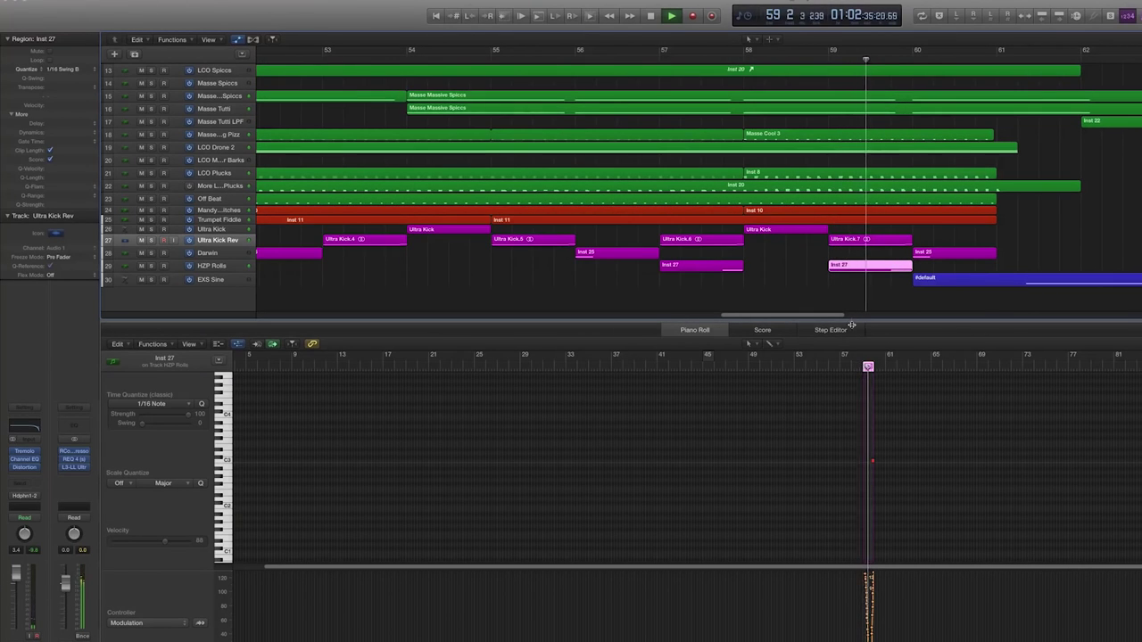
key("z")
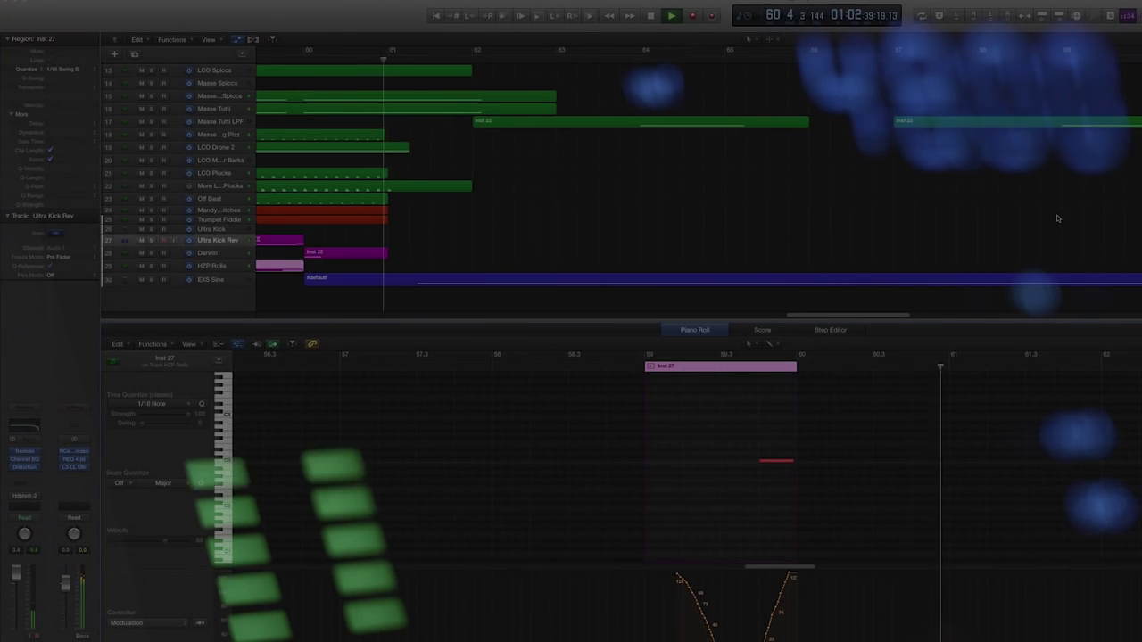
Select the six Ligeti Bass, LCO Mix, Masse Cool 2, Harmonics and Drone regions around bar 64 and view their notes and Modulation curves.
scroll(1054, 205, "up", 5)
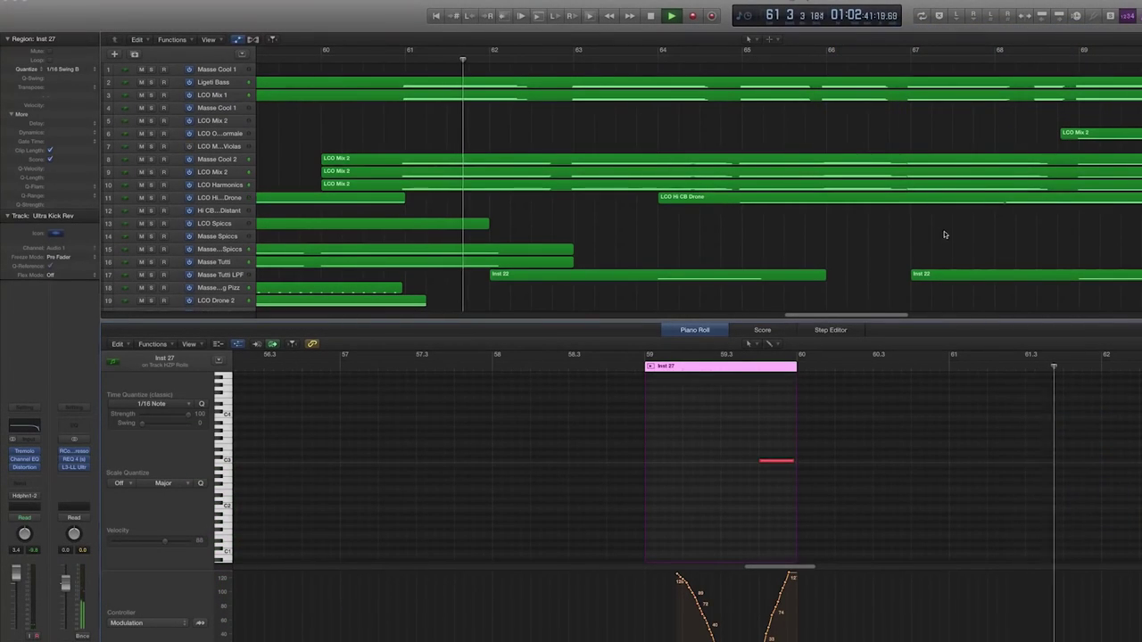
left_click_drag(944, 235, 627, 82)
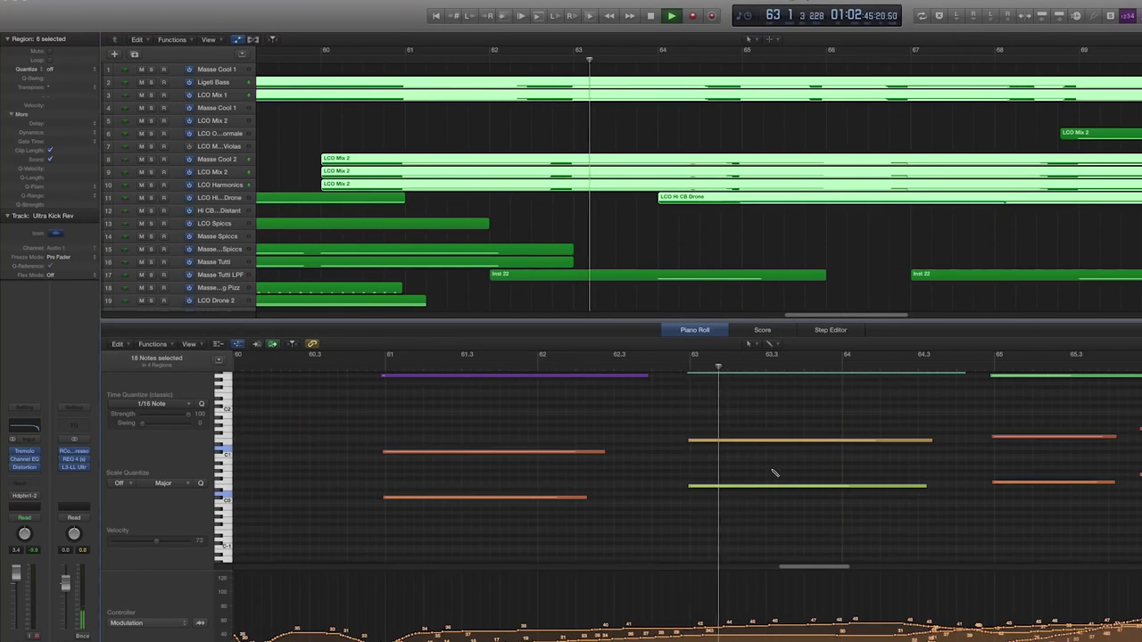
scroll(774, 473, "down", 6)
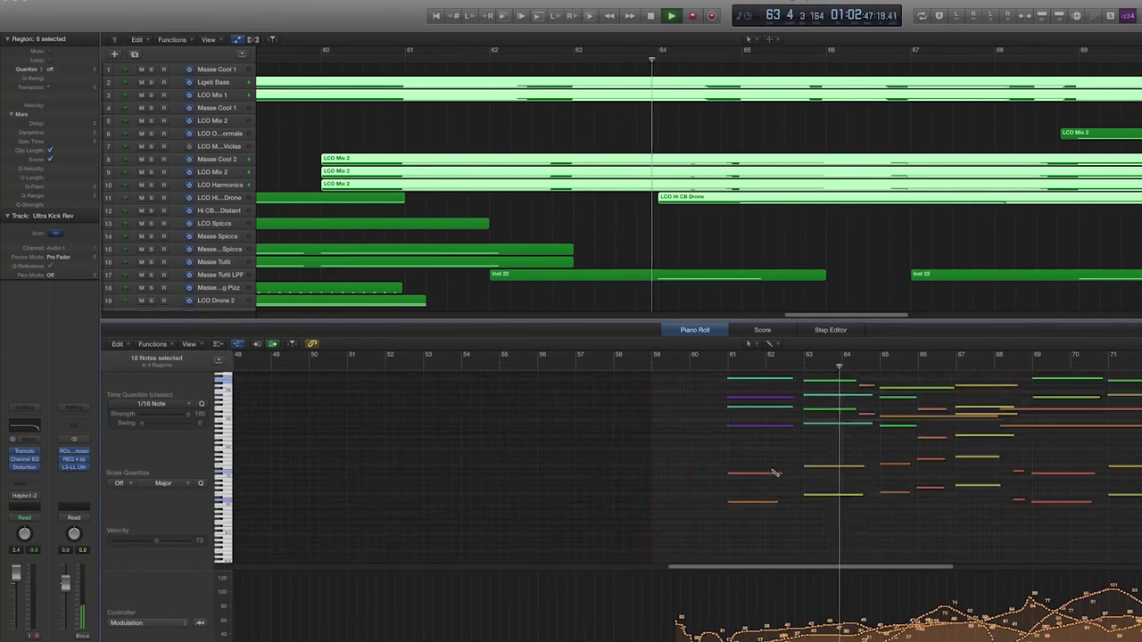
scroll(776, 472, "down", 2)
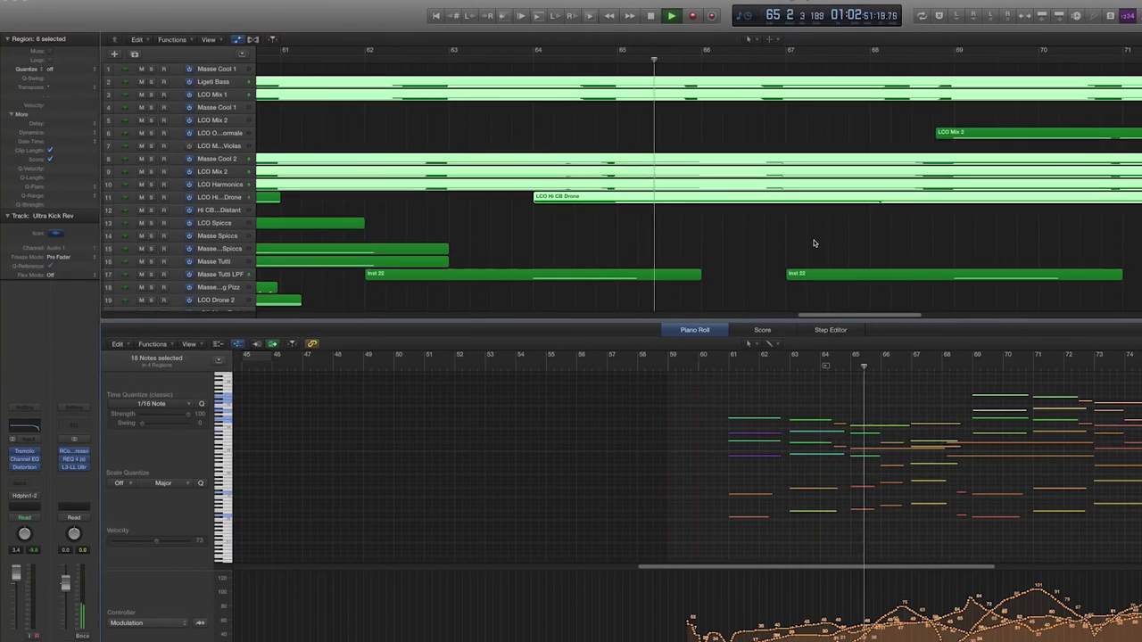
Add the EXS Sine region to the selected string regions and view the combined notes in the Piano Roll.
scroll(813, 242, "down", 5)
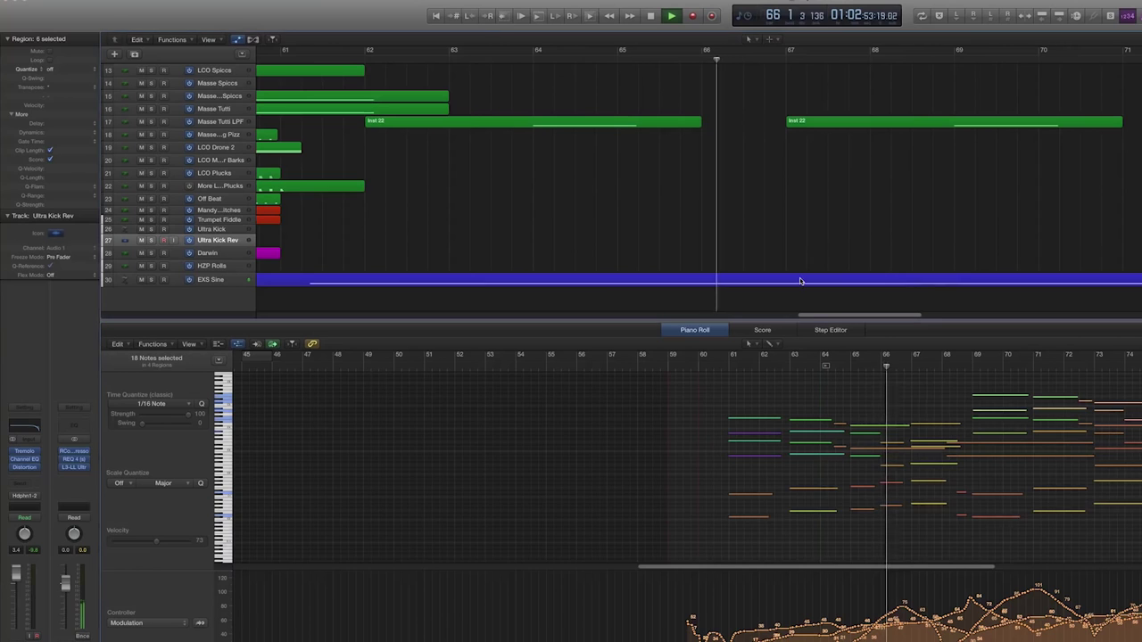
left_click(800, 279, "shift")
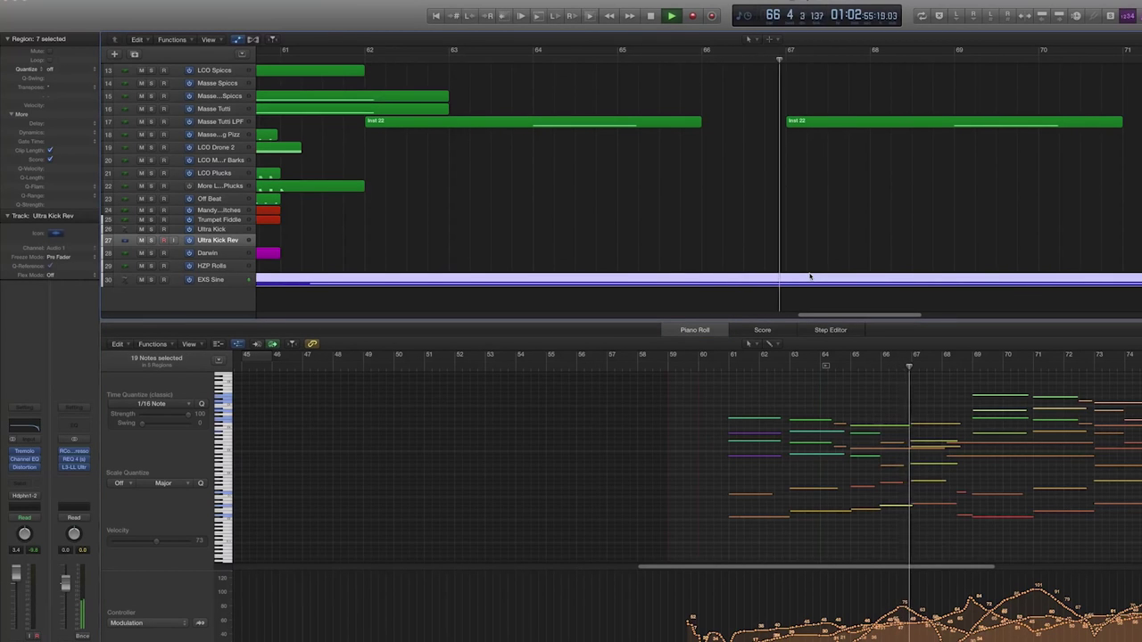
scroll(810, 277, "up", 5)
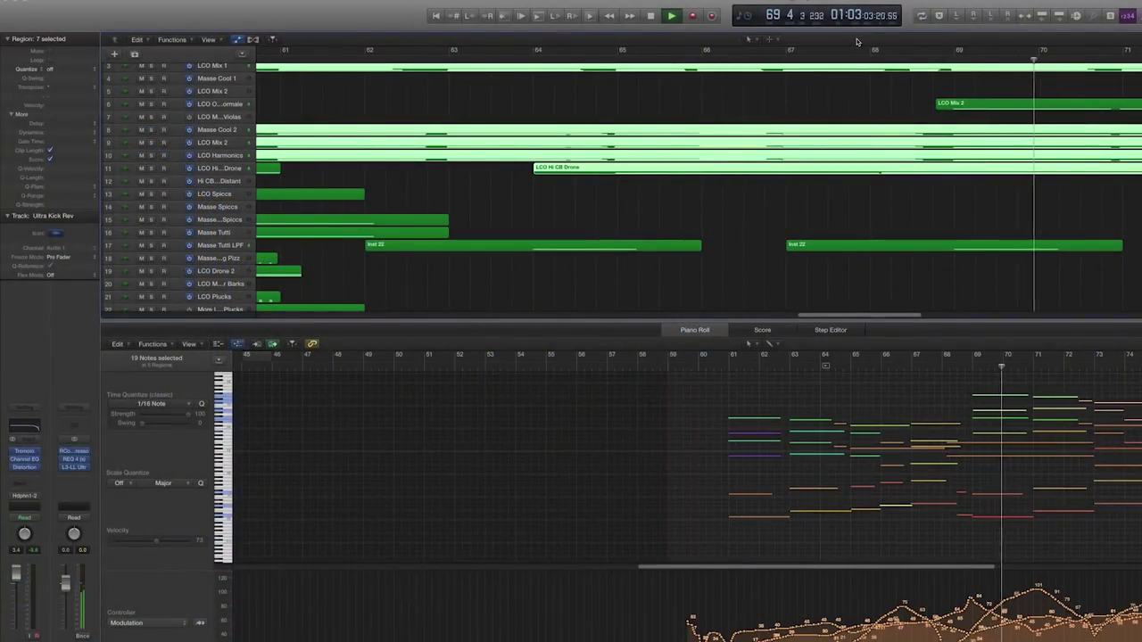
Follow the arrangement to its ending with automation shown and view the last Inst 22 region on the Masse Tutti LPF track.
key("super+Left")
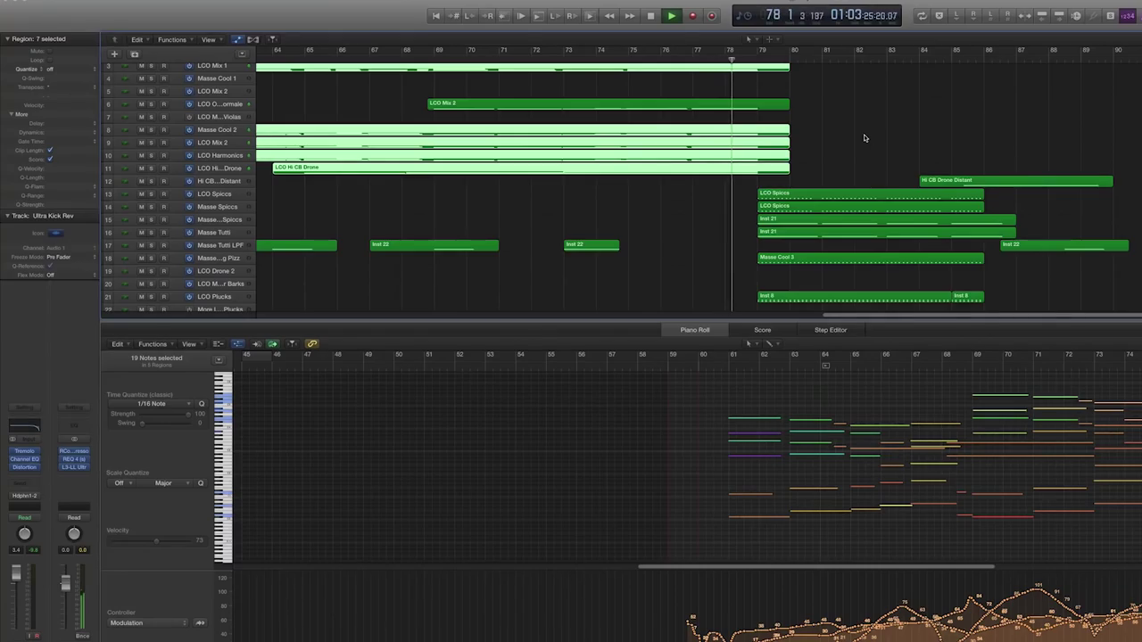
scroll(759, 155, "down", 5)
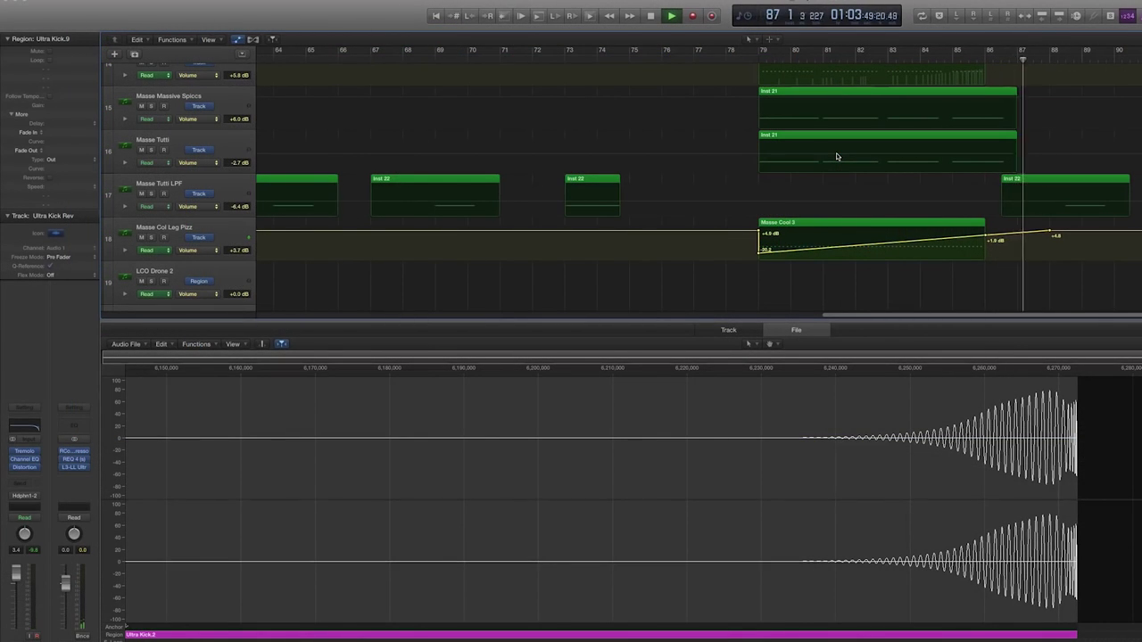
left_click(1040, 181)
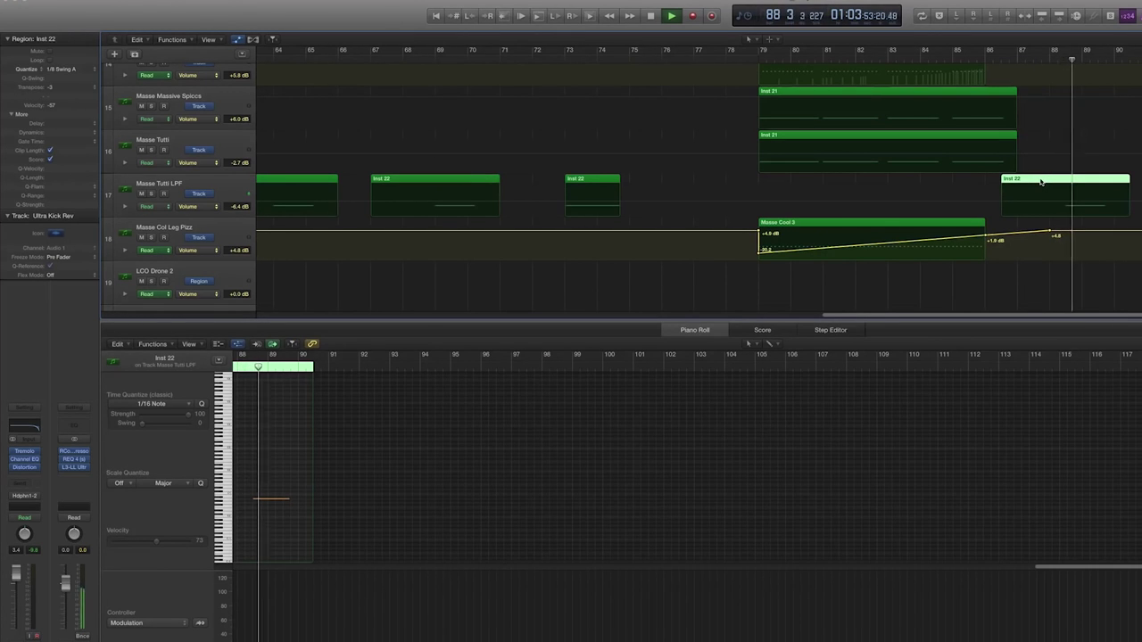